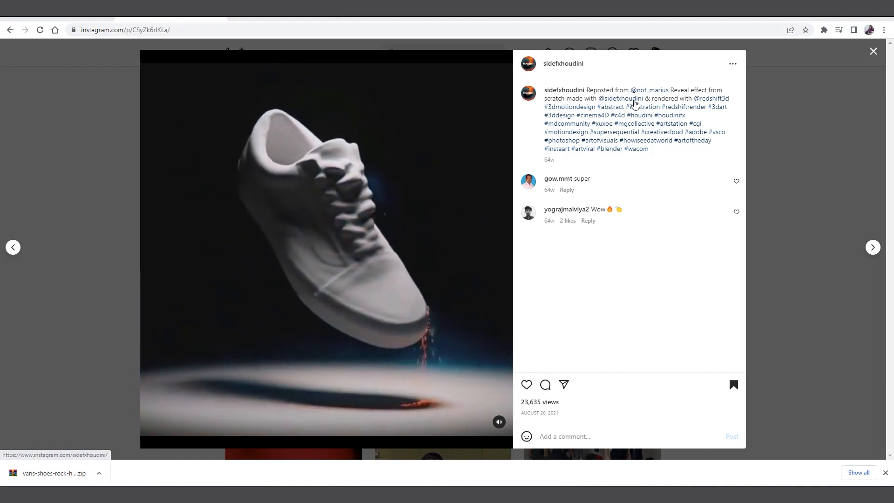
pyautogui.click(283, 19)
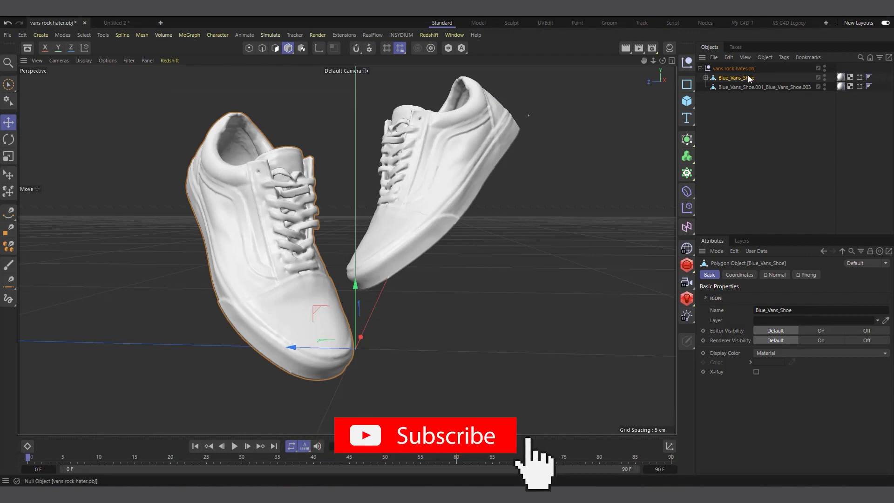
# Step: Copy the Blue_Vans_Shoe object from the imported shoe file and paste it into a new project
pyautogui.click(733, 59)
pyautogui.click(748, 92)
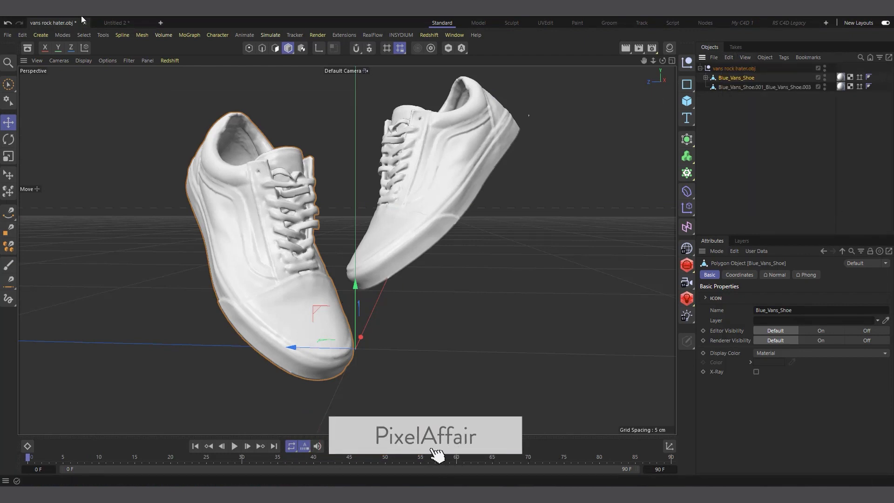
pyautogui.click(161, 23)
pyautogui.click(731, 58)
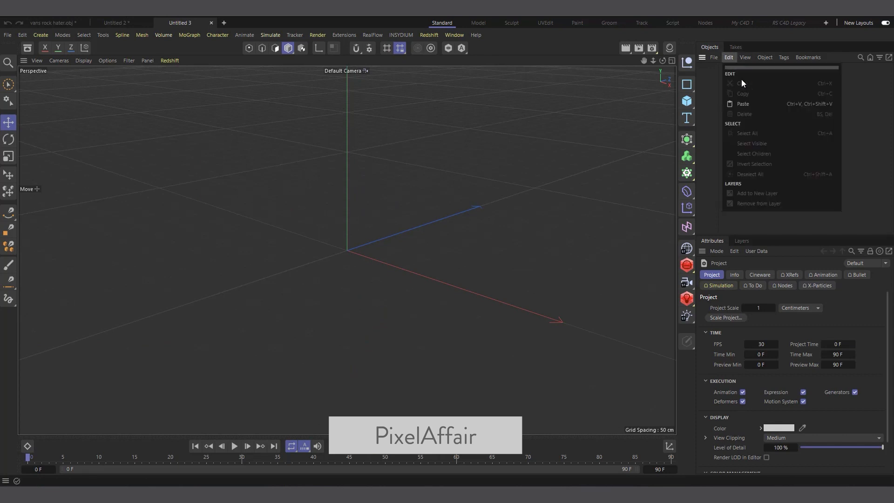
pyautogui.click(756, 103)
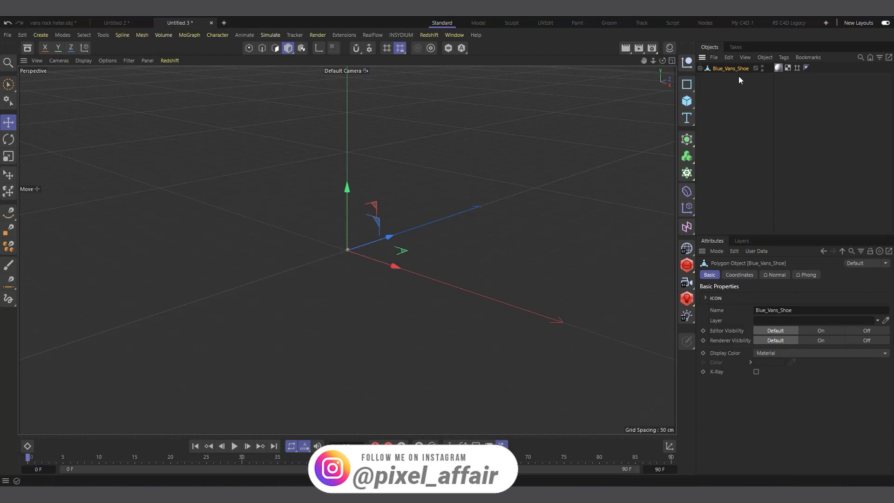
# Step: Scale the pasted shoe up uniformly until it is clearly visible in the perspective view
pyautogui.press('t')
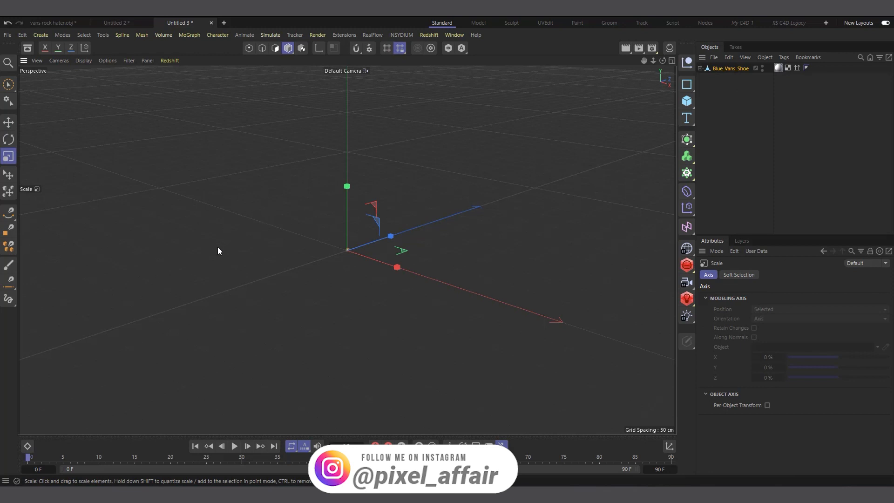
pyautogui.moveTo(217, 247); pyautogui.dragTo(286, 272)
pyautogui.moveTo(348, 235); pyautogui.dragTo(348, 215)
pyautogui.hotkey('ctrl', 'z')
pyautogui.moveTo(113, 282); pyautogui.dragTo(422, 268)
pyautogui.moveTo(280, 275); pyautogui.dragTo(447, 245)
pyautogui.moveTo(302, 263); pyautogui.dragTo(453, 261)
pyautogui.scroll(-5, 287, 378)
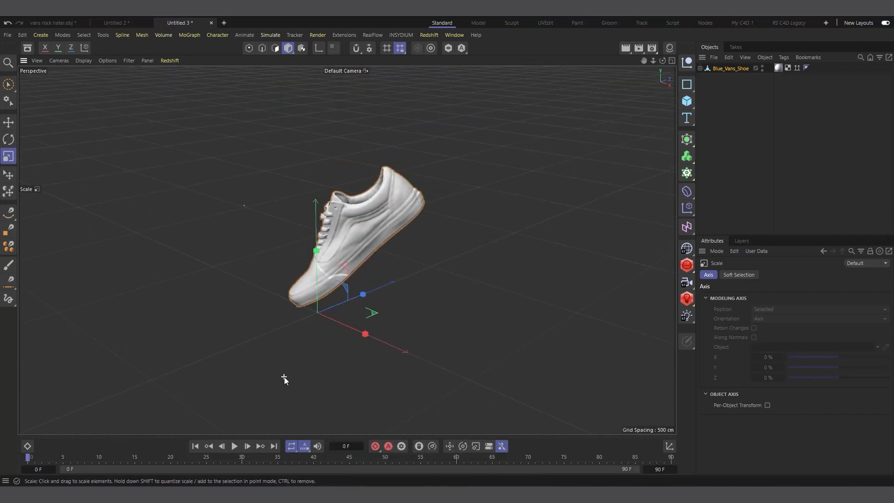
pyautogui.scroll(3, 402, 265)
pyautogui.moveTo(410, 282); pyautogui.dragTo(434, 282)
pyautogui.scroll(-3, 393, 305)
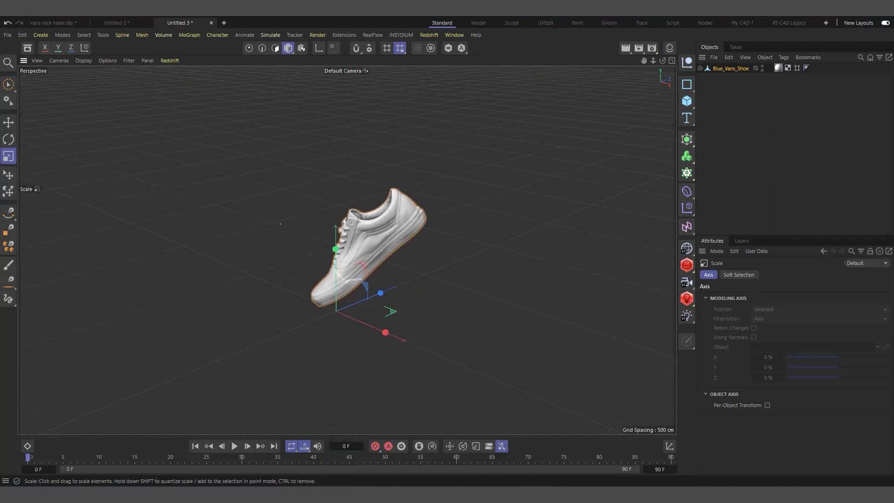
# Step: Delete the child spline under Blue_Vans_Shoe and select the shoe's polygon object
pyautogui.click(719, 69)
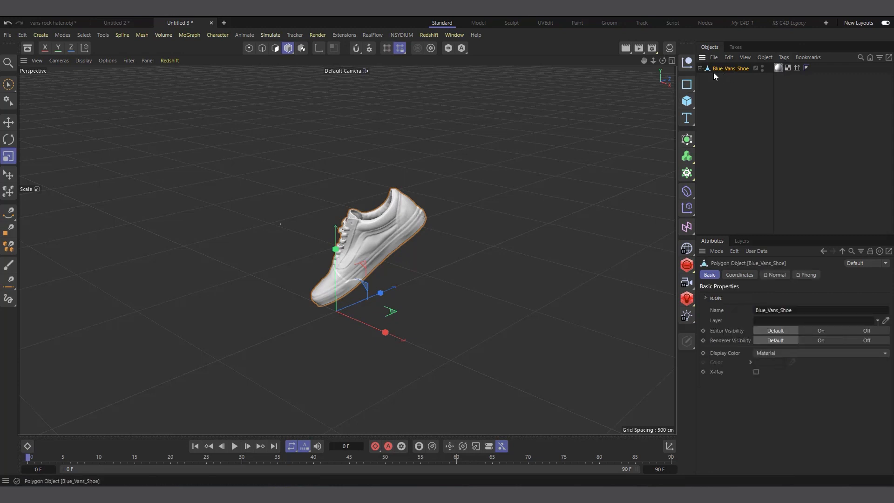
pyautogui.click(700, 68)
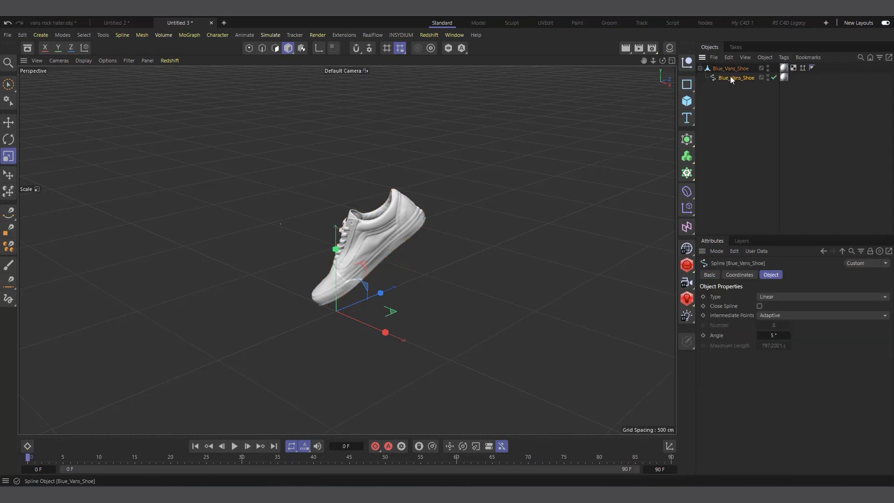
pyautogui.press('Delete')
pyautogui.click(731, 68)
pyautogui.scroll(1, 368, 275)
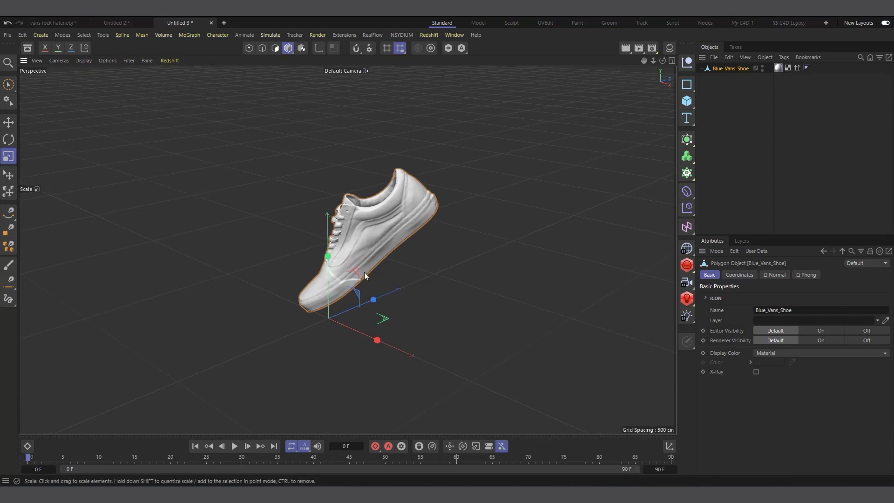
pyautogui.scroll(-1, 493, 192)
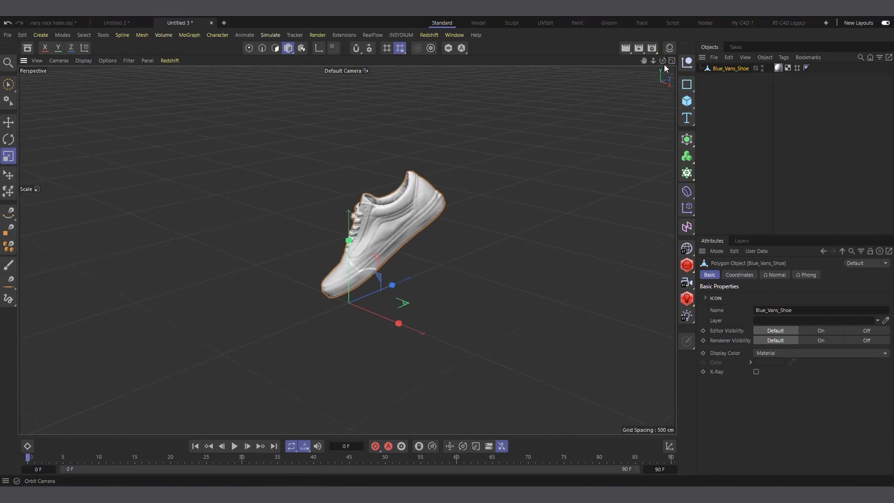
# Step: Centre the shoe's axis on all of its points with Axis Center, using the Axis to action
pyautogui.moveTo(662, 60); pyautogui.dragTo(652, 70)
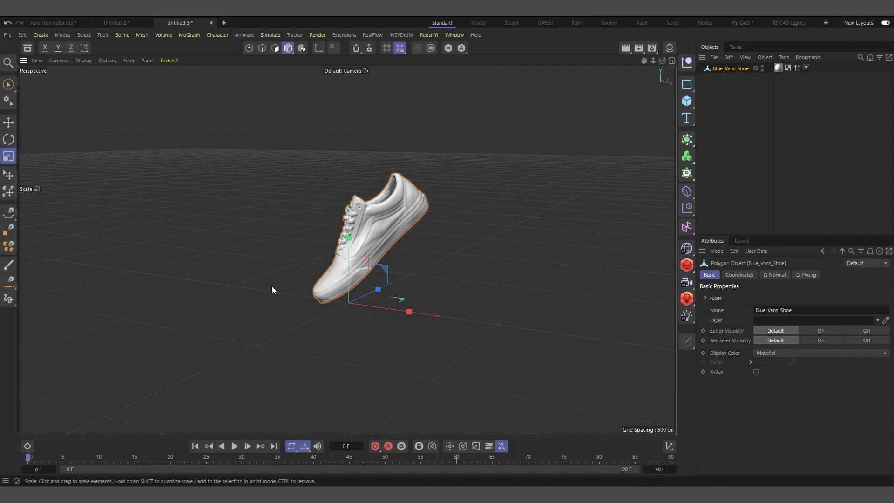
pyautogui.scroll(1, 362, 240)
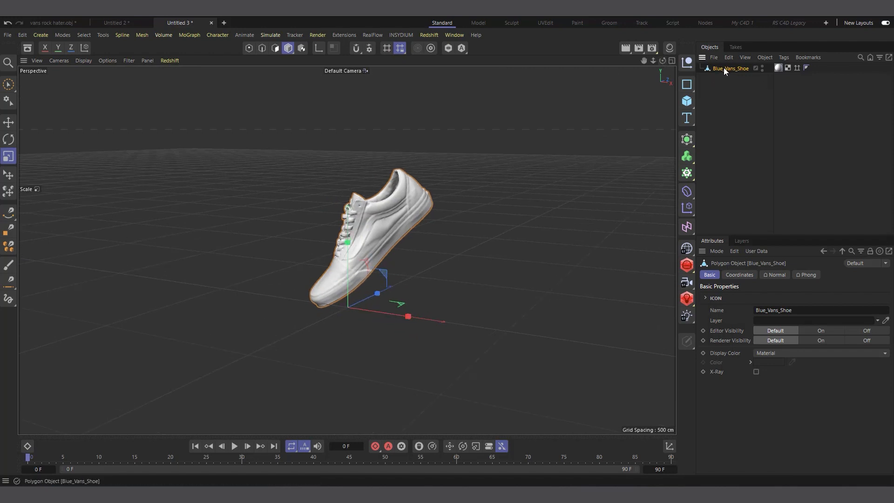
pyautogui.click(102, 36)
pyautogui.moveTo(135, 181)
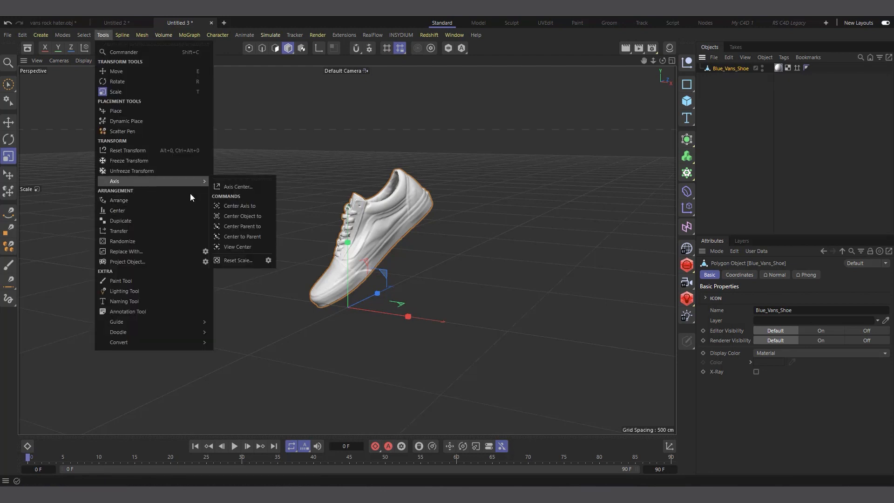
pyautogui.click(244, 188)
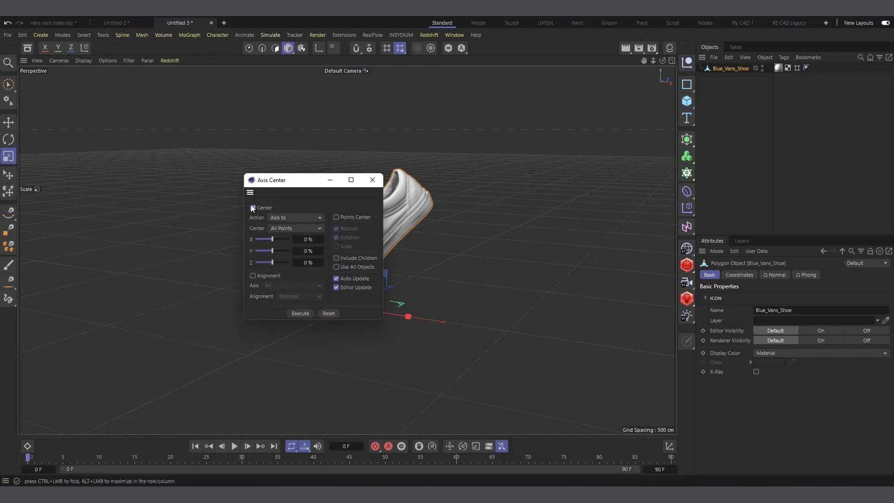
pyautogui.click(300, 313)
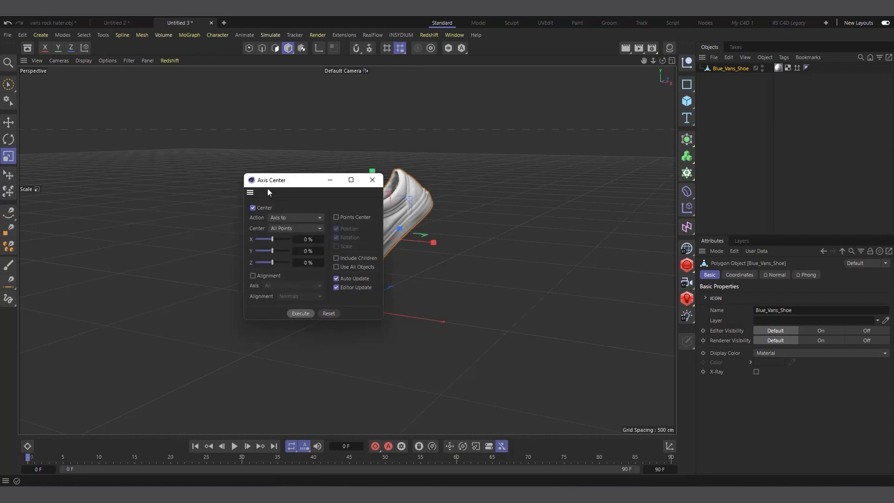
pyautogui.click(286, 218)
pyautogui.click(315, 196)
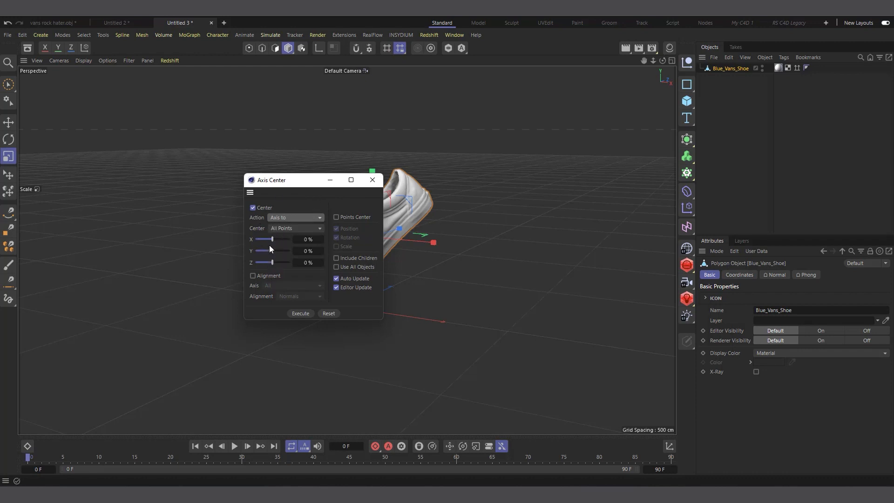
pyautogui.click(372, 179)
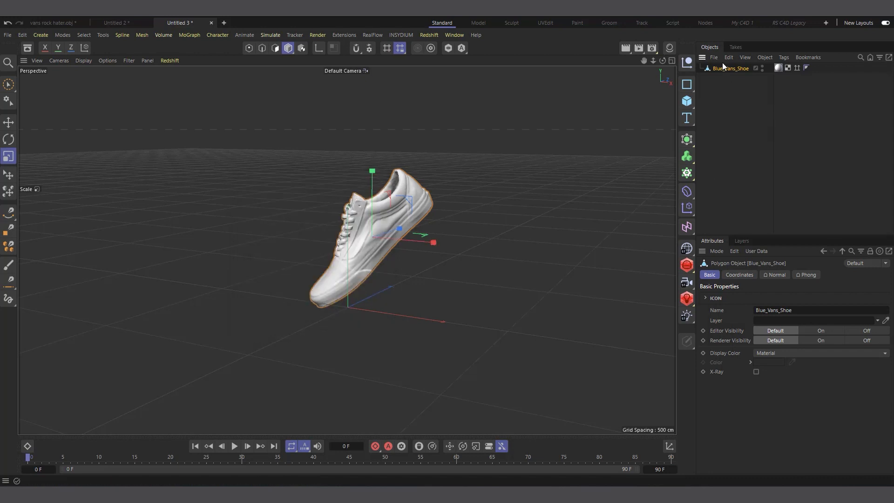
# Step: Reset the shoe's X, Y and Z position to 0 cm so it sits at the world origin
pyautogui.click(741, 275)
pyautogui.rightClick(757, 311)
pyautogui.rightClick(756, 318)
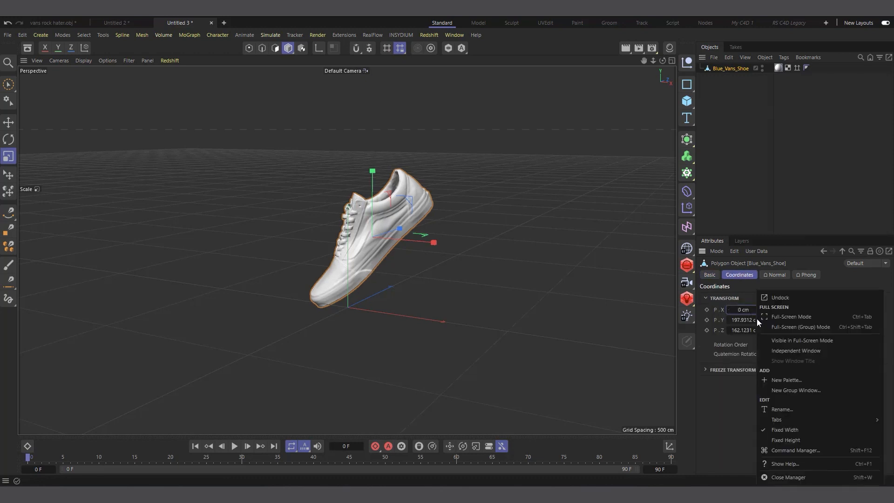
pyautogui.click(753, 319)
pyautogui.rightClick(758, 321)
pyautogui.rightClick(759, 329)
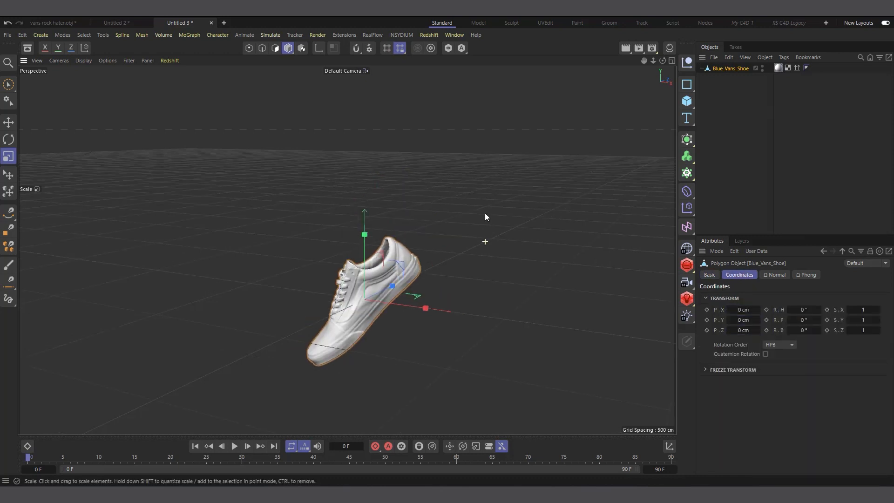
pyautogui.scroll(3, 434, 300)
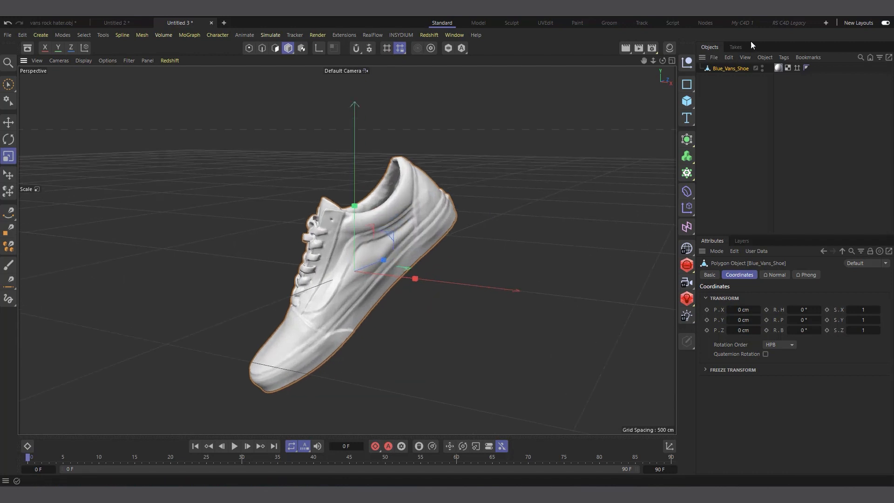
# Step: Add a Volume Builder and make Blue_Vans_Shoe its child
pyautogui.moveTo(662, 61); pyautogui.dragTo(662, 81)
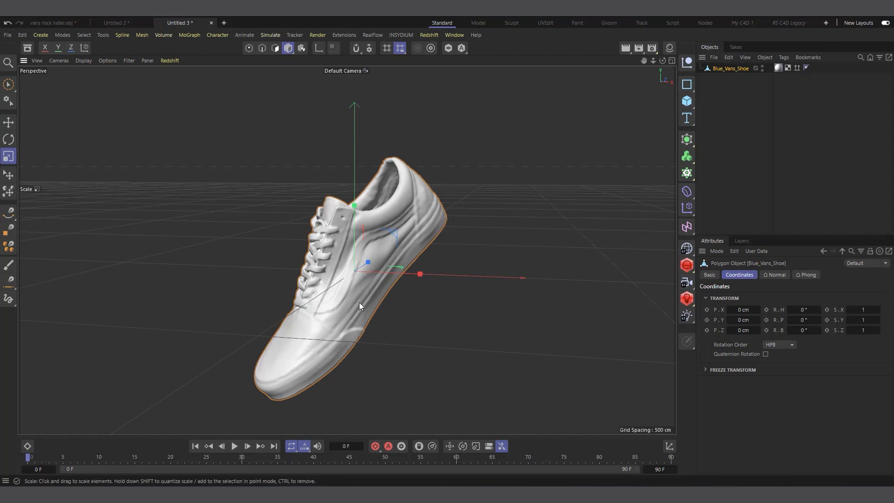
pyautogui.scroll(-1, 346, 192)
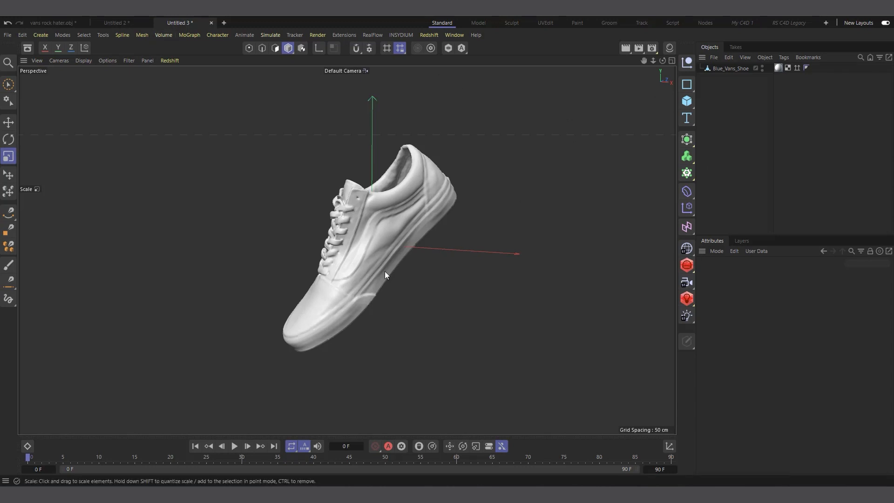
pyautogui.click(163, 35)
pyautogui.click(191, 72)
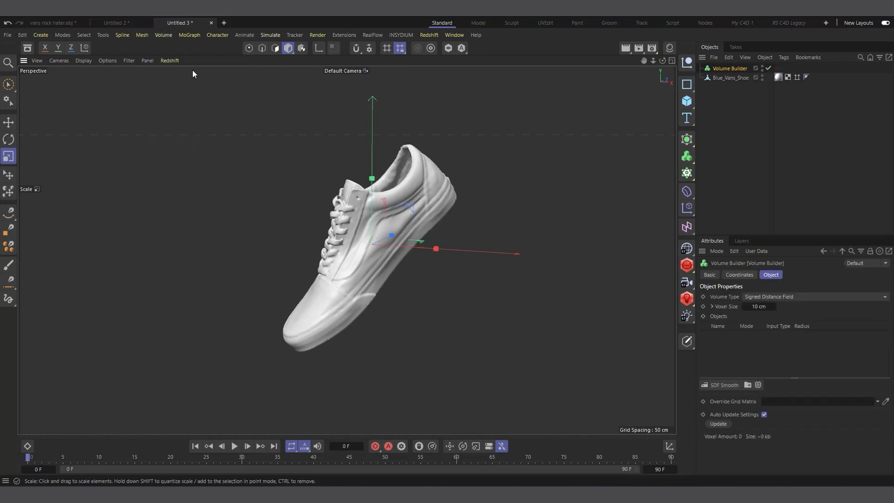
pyautogui.click(687, 156)
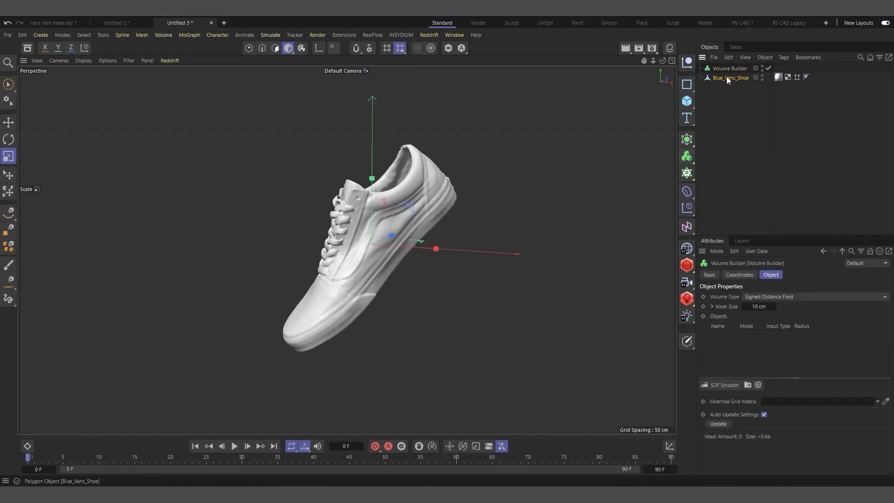
pyautogui.moveTo(728, 78)
pyautogui.mouseDown()
pyautogui.moveTo(740, 69)
pyautogui.moveTo(730, 68)
pyautogui.mouseUp()
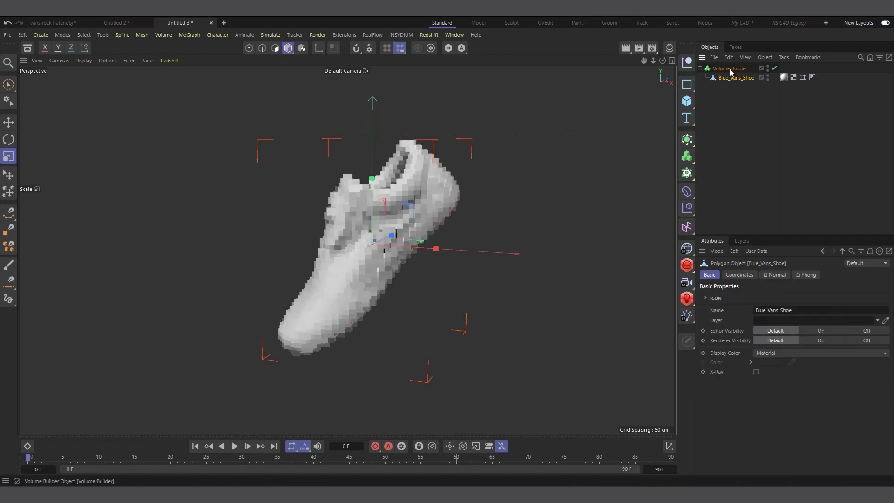
# Step: Set the Volume Builder's voxel size to 2 cm
pyautogui.click(730, 69)
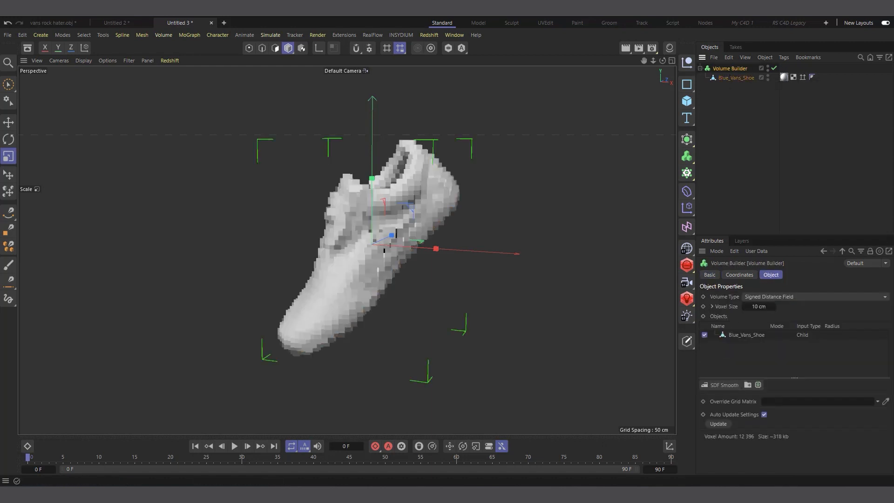
pyautogui.click(757, 306)
pyautogui.write('2')
pyautogui.press('Return')
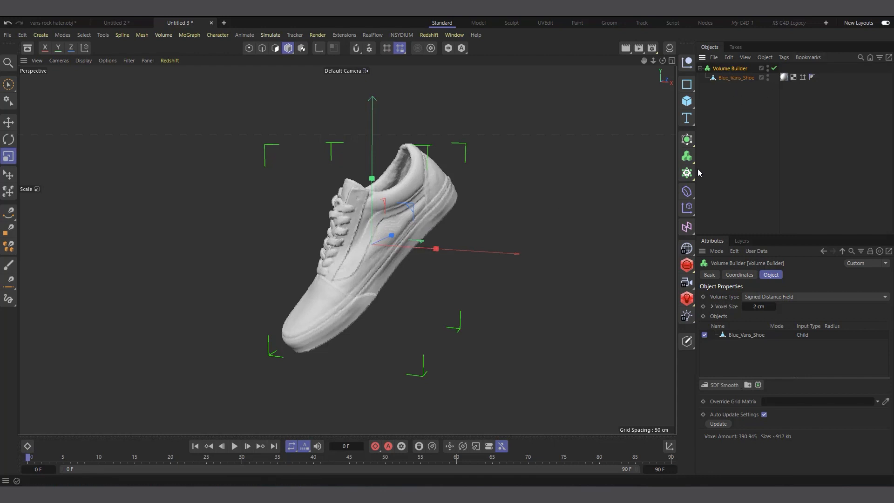
# Step: Add a Volume Mesher and nest the Volume Builder inside it
pyautogui.click(686, 156)
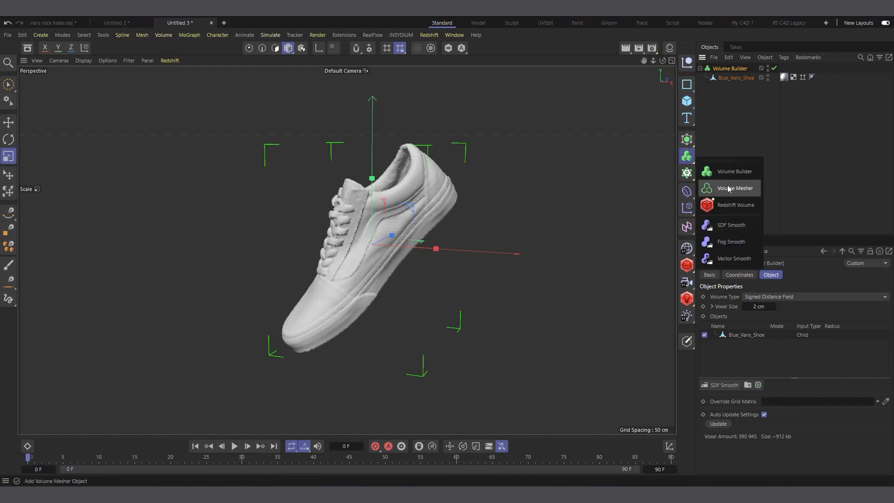
pyautogui.click(729, 188)
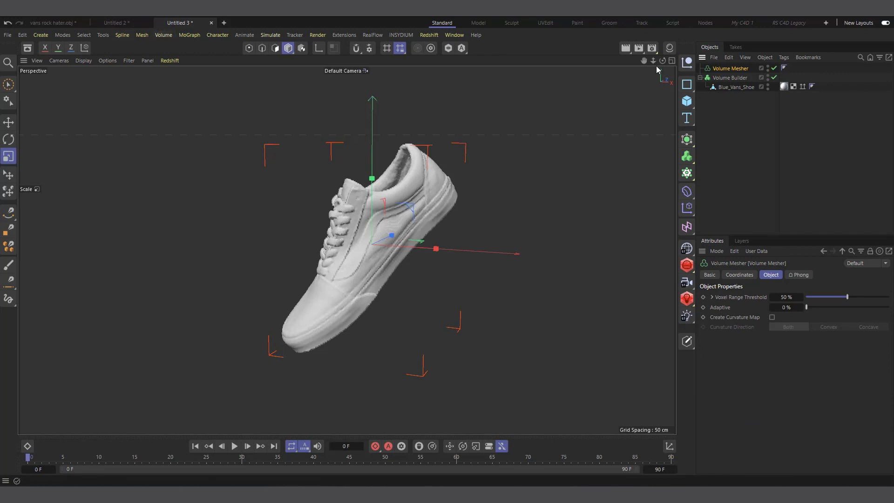
pyautogui.moveTo(732, 77); pyautogui.dragTo(743, 72)
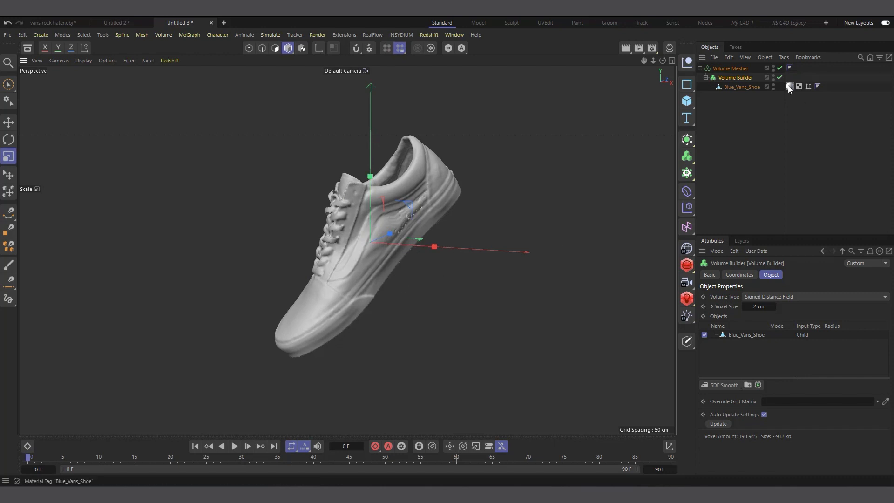
# Step: Set the Volume Mesher's Voxel Range Threshold to 54% to clean up the holes on the shoe's side
pyautogui.scroll(8, 420, 197)
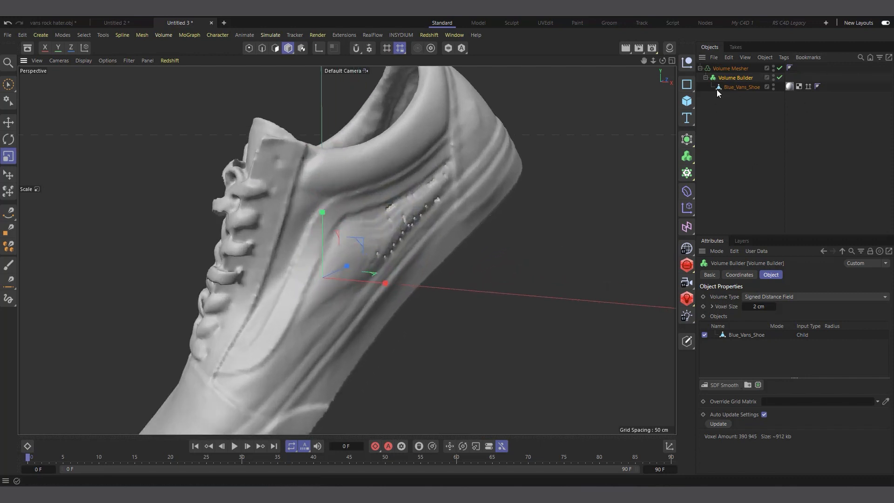
pyautogui.click(736, 68)
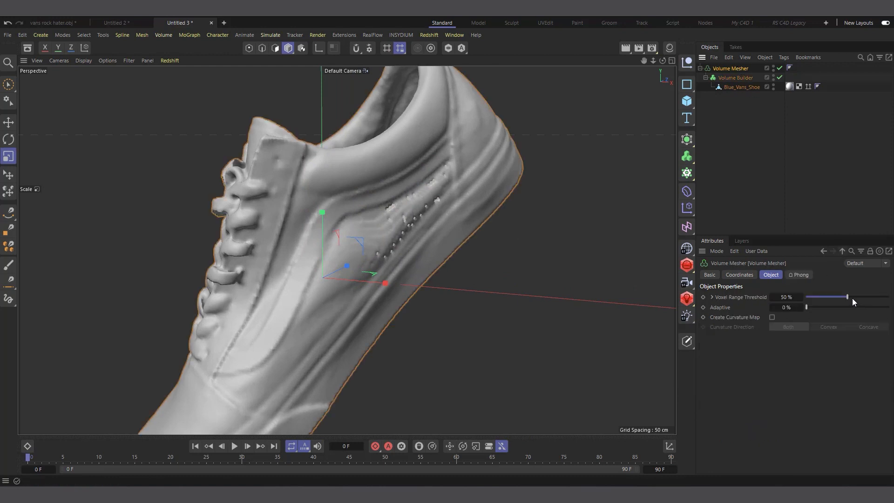
pyautogui.moveTo(859, 296); pyautogui.dragTo(851, 297)
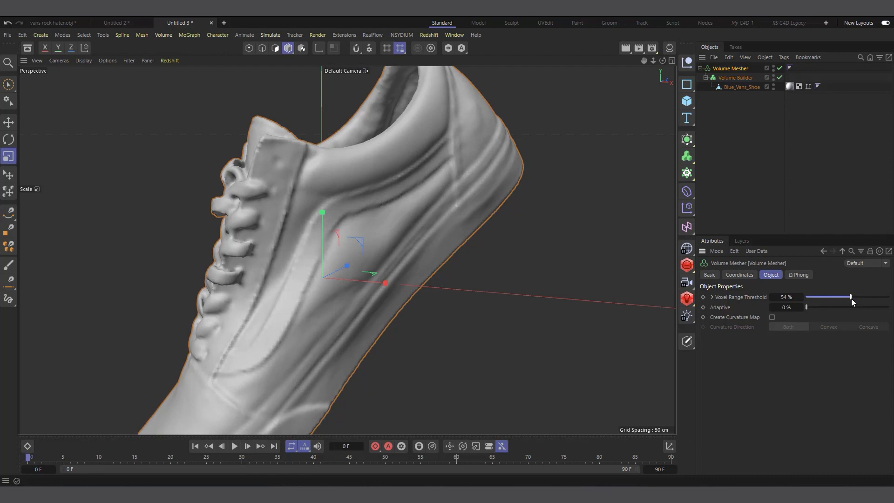
pyautogui.scroll(-6, 369, 219)
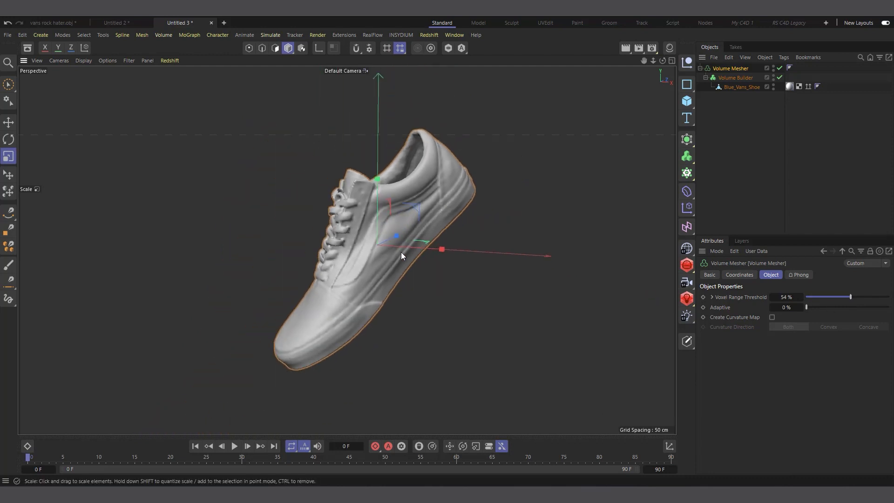
# Step: Set the Volume Mesher's Voxel Range Threshold to 55%
pyautogui.click(800, 297)
pyautogui.moveTo(662, 60); pyautogui.dragTo(482, 202)
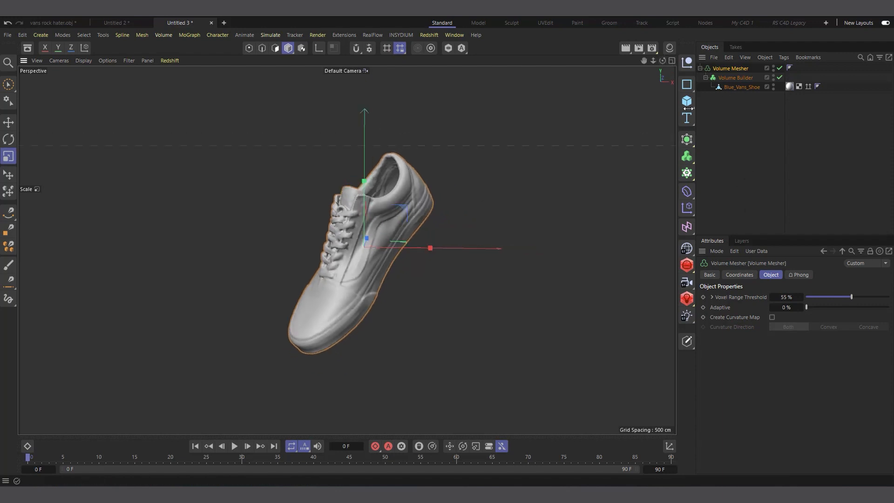
# Step: Add a Linear Field, nest it under the Volume Builder above Blue_Vans_Shoe, and select it in the builder's object list
pyautogui.click(689, 231)
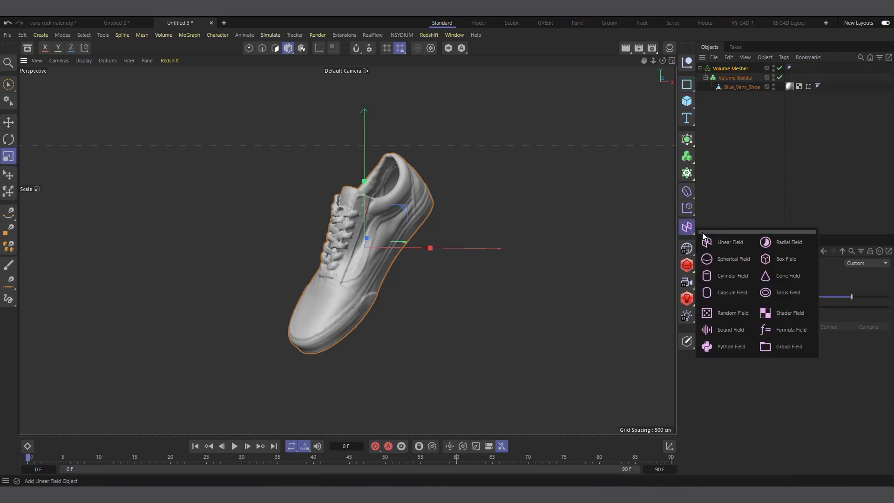
pyautogui.click(728, 245)
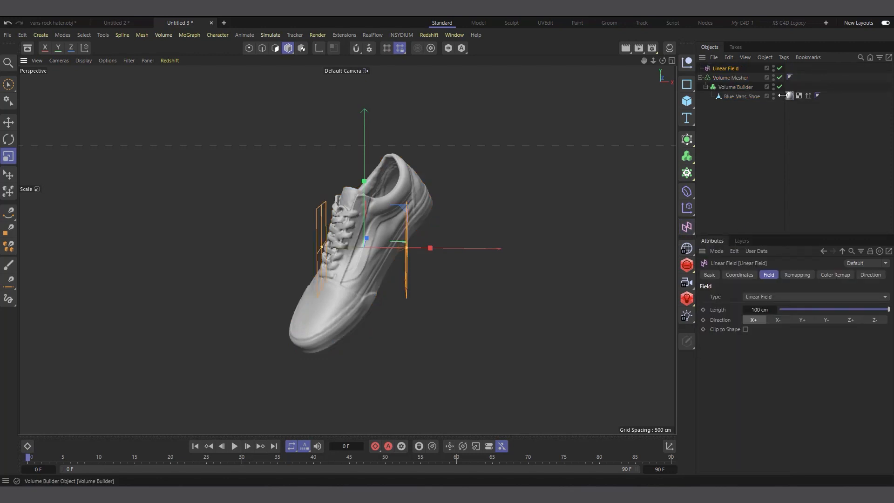
pyautogui.moveTo(732, 75); pyautogui.dragTo(745, 86)
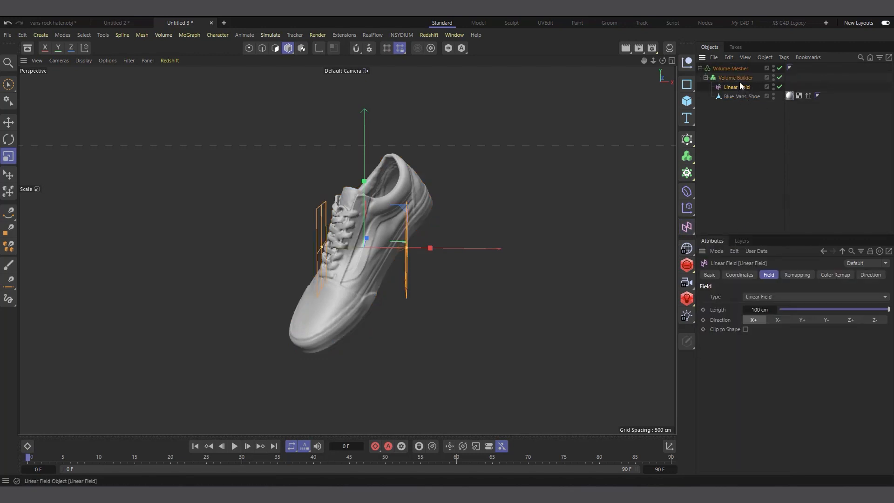
pyautogui.click(738, 78)
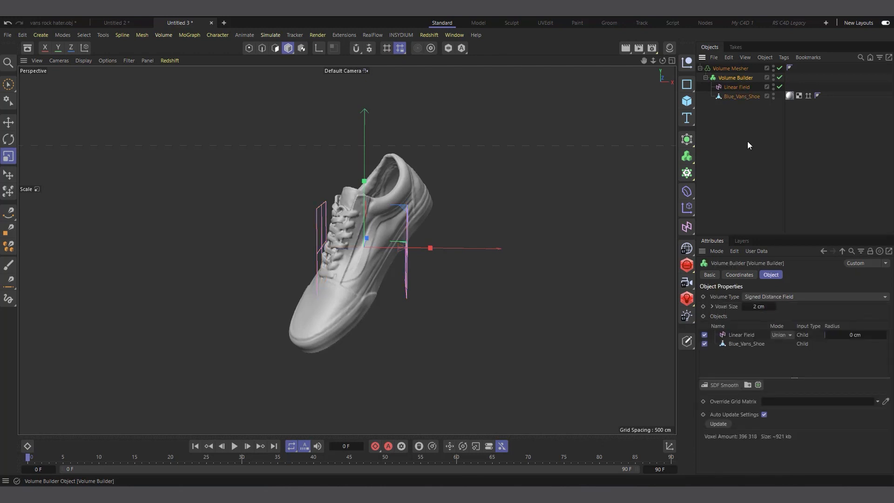
pyautogui.click(744, 336)
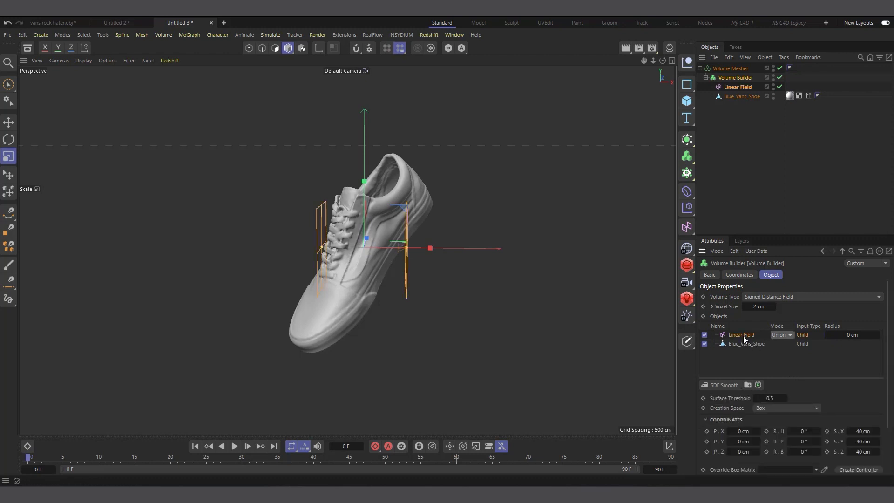
# Step: Examine the Linear Field's effect inside the shoe opening by disabling and re-enabling the field
pyautogui.scroll(-1, 384, 201)
pyautogui.scroll(2, 372, 261)
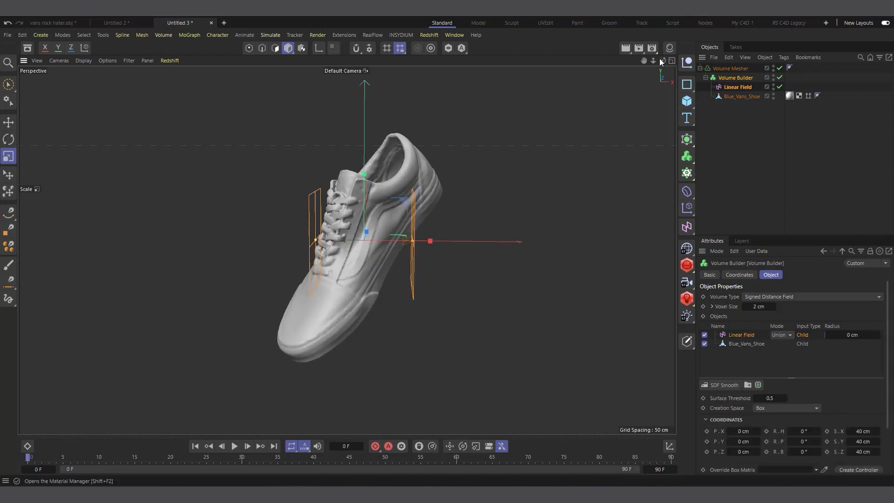
pyautogui.moveTo(661, 62)
pyautogui.mouseDown()
pyautogui.moveTo(681, 91)
pyautogui.moveTo(663, 64)
pyautogui.mouseUp()
pyautogui.scroll(4, 366, 248)
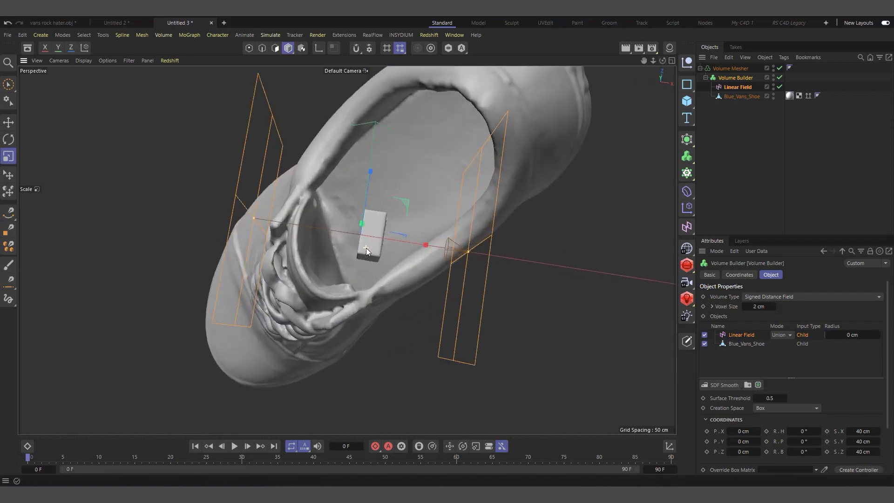
pyautogui.scroll(1, 366, 248)
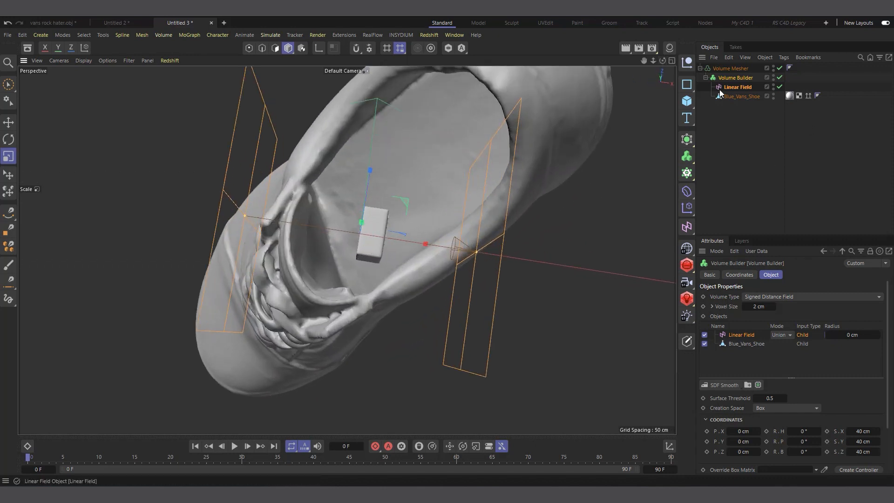
pyautogui.click(781, 86)
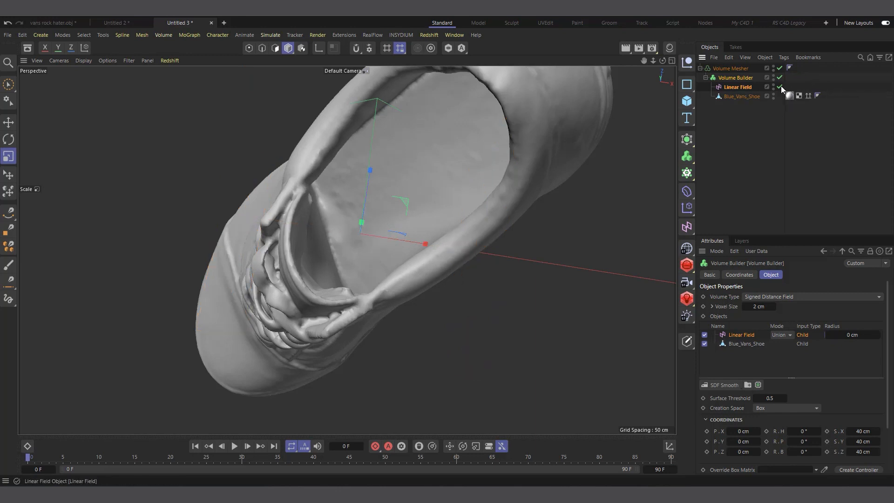
pyautogui.click(781, 86)
pyautogui.scroll(-2, 393, 220)
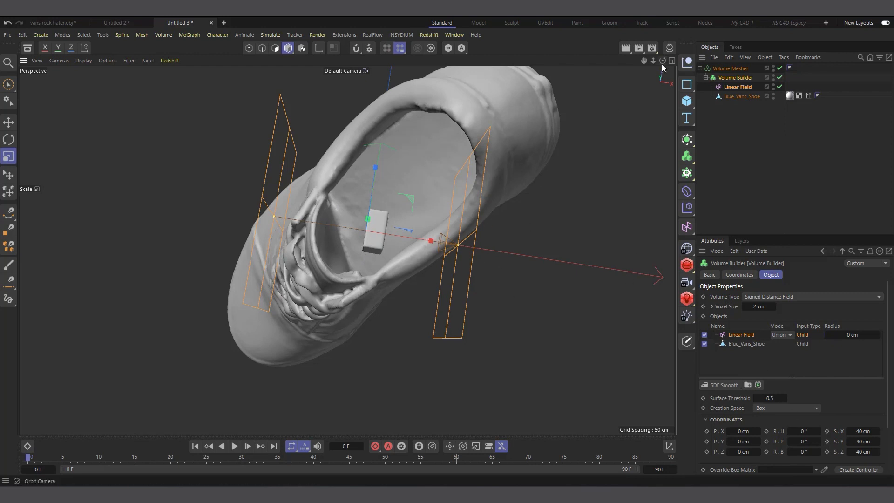
pyautogui.moveTo(661, 61); pyautogui.dragTo(648, 74)
pyautogui.scroll(-5, 381, 254)
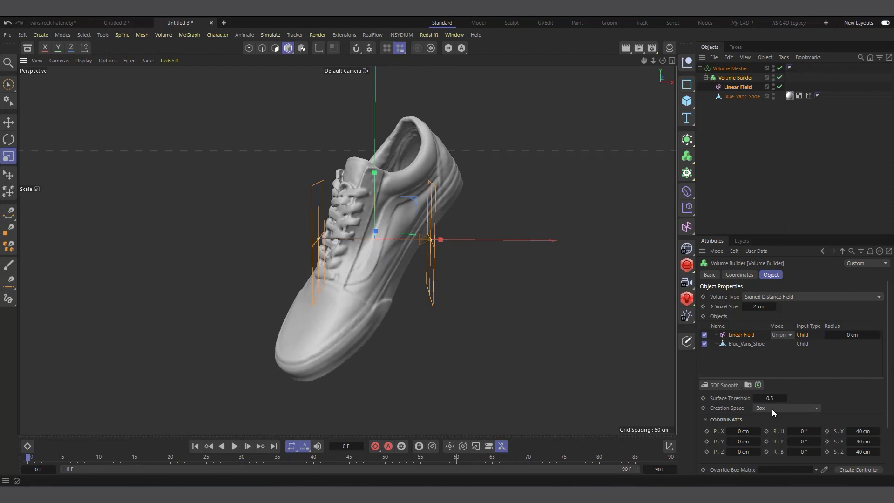
# Step: Change the Linear Field's Creation Space to Objects Below in the Volume Builder and inspect the shoe's surface
pyautogui.click(775, 409)
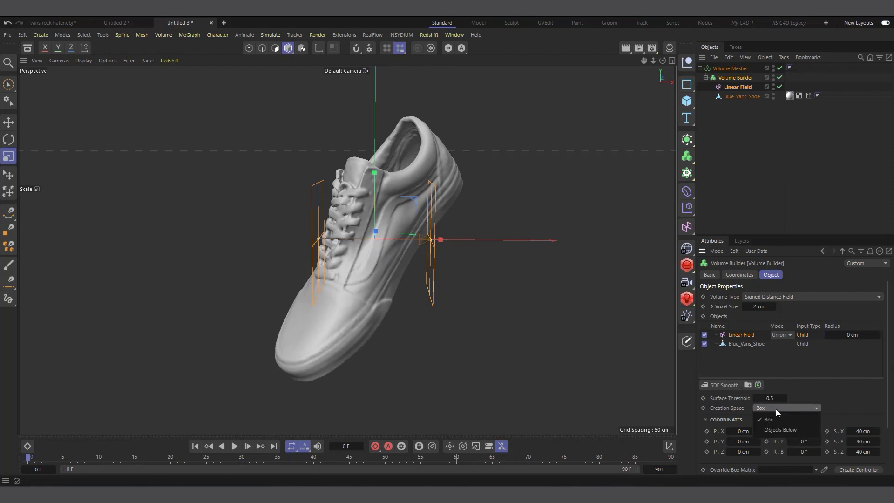
pyautogui.click(791, 431)
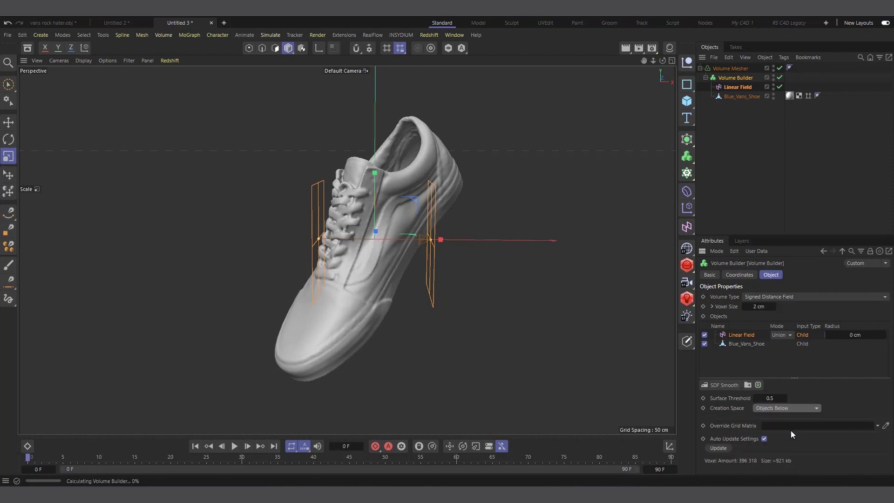
pyautogui.scroll(5, 375, 287)
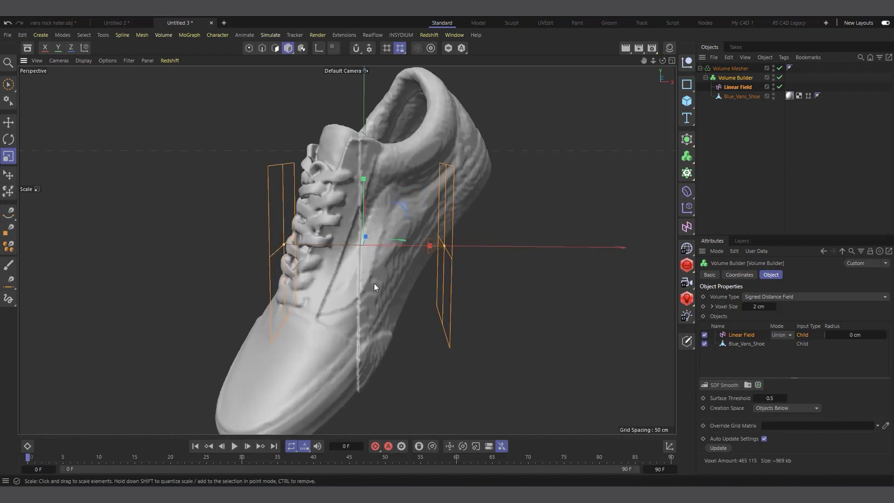
pyautogui.scroll(1, 374, 285)
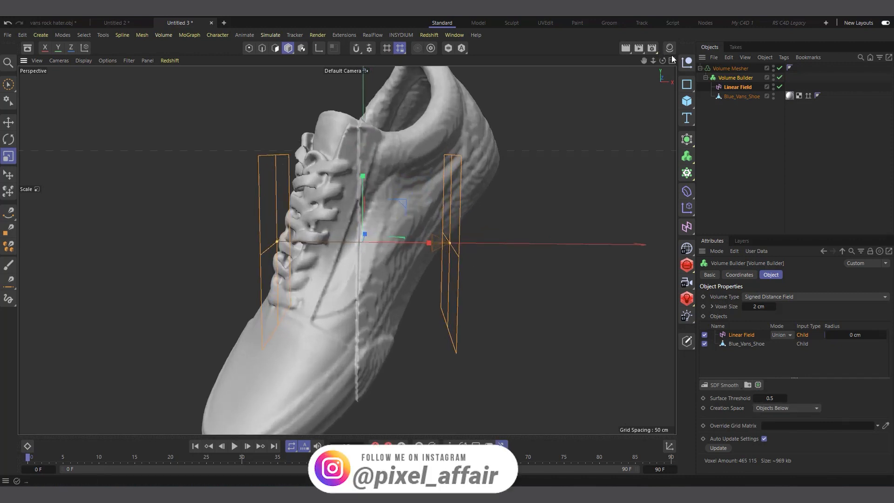
pyautogui.moveTo(663, 62)
pyautogui.mouseDown()
pyautogui.moveTo(740, 71)
pyautogui.moveTo(663, 71)
pyautogui.mouseUp()
pyautogui.scroll(-1, 443, 207)
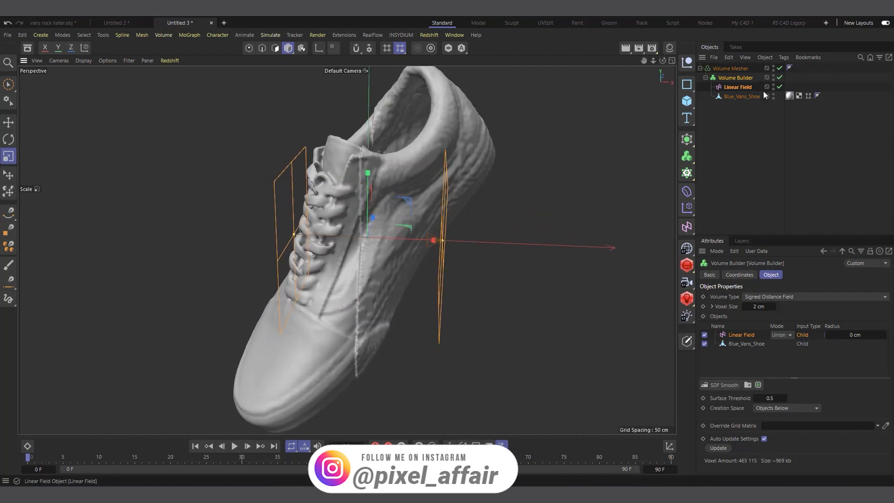
# Step: Set the Linear Field's mode to Intersect in the Volume Builder so it cuts the shoe
pyautogui.click(736, 78)
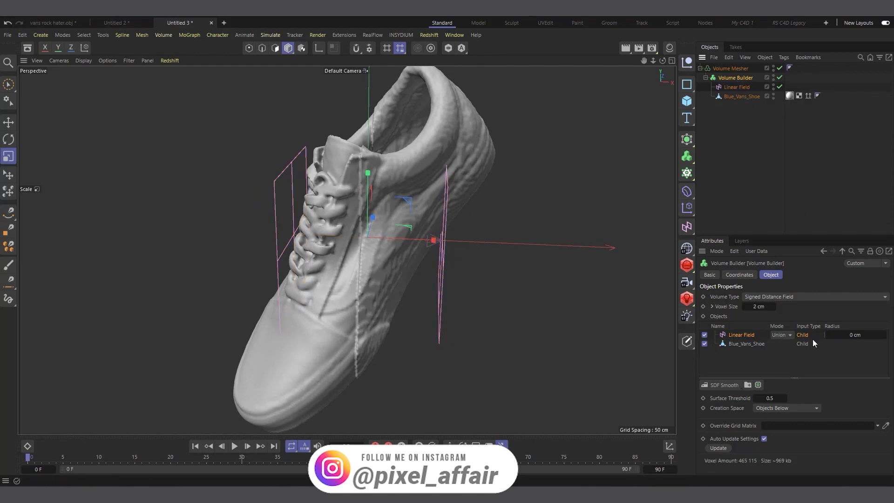
pyautogui.click(783, 335)
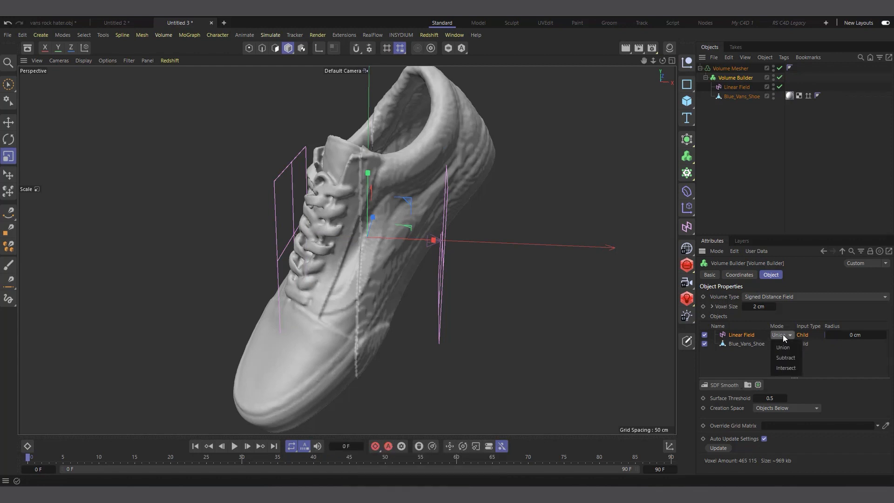
pyautogui.click(786, 369)
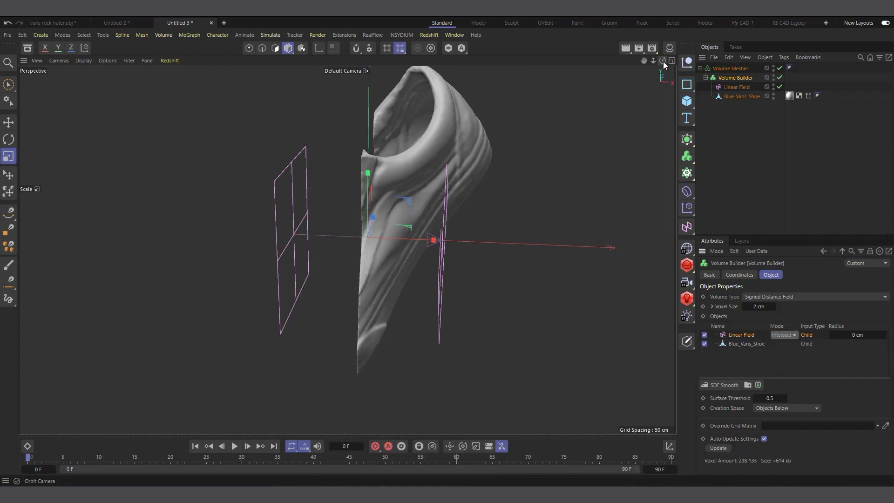
pyautogui.moveTo(663, 62); pyautogui.dragTo(642, 63)
pyautogui.scroll(-2, 554, 219)
pyautogui.scroll(-1, 373, 217)
pyautogui.scroll(1, 419, 237)
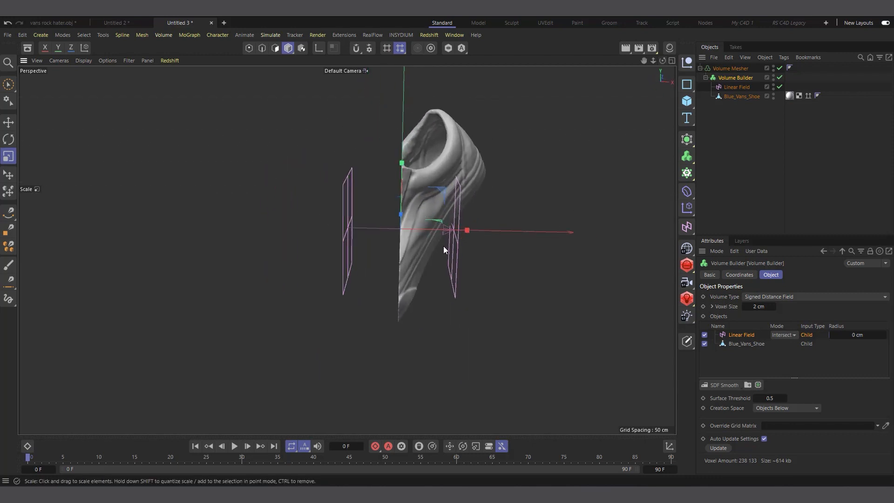
# Step: Rotate the Linear Field about its vertical axis so the cut runs across the shoe
pyautogui.click(731, 89)
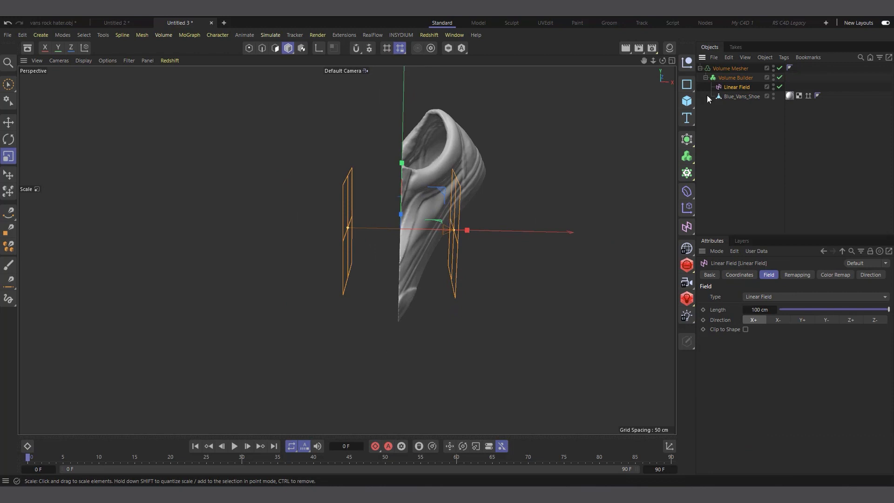
pyautogui.press('r')
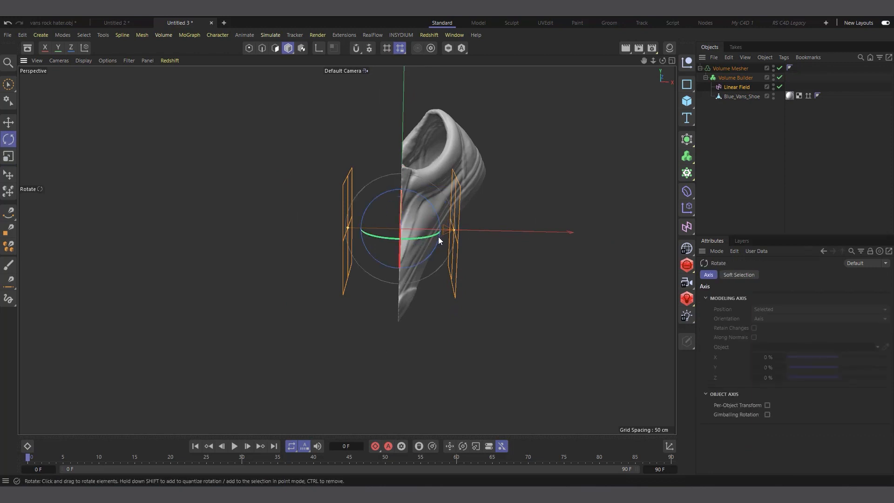
pyautogui.moveTo(437, 237); pyautogui.dragTo(449, 229)
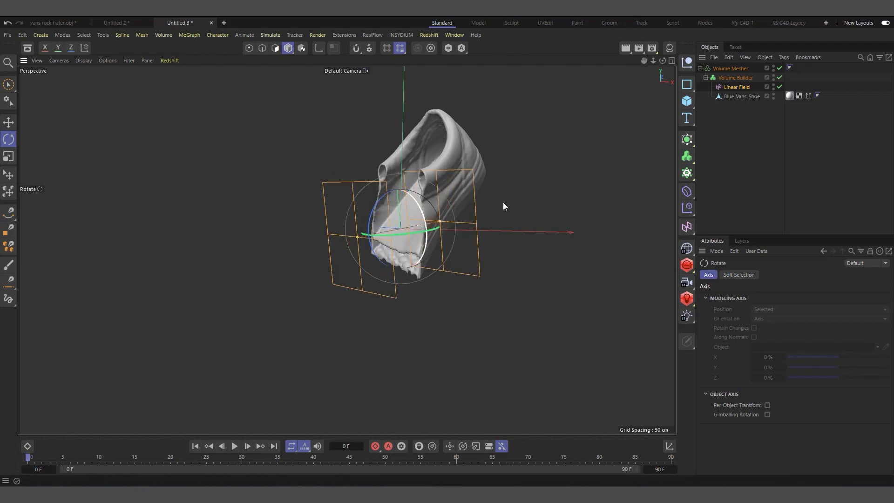
# Step: Set the Volume Builder's voxel size to 3 cm
pyautogui.click(736, 78)
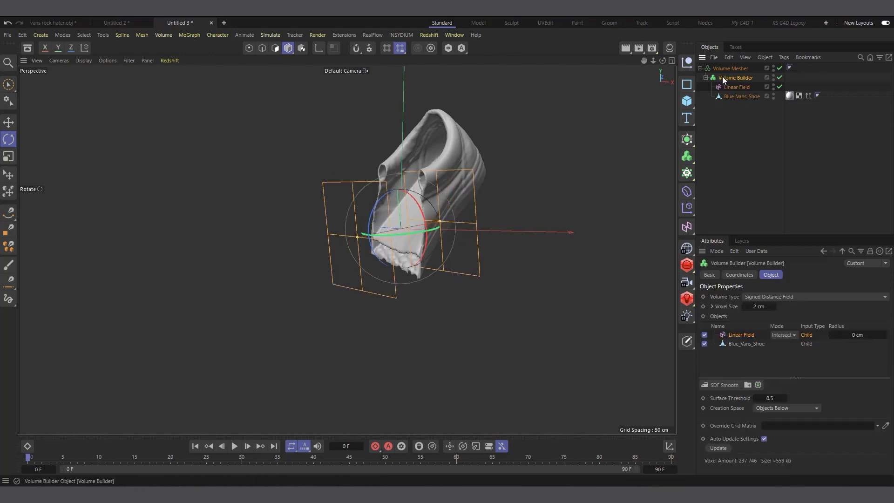
pyautogui.click(760, 308)
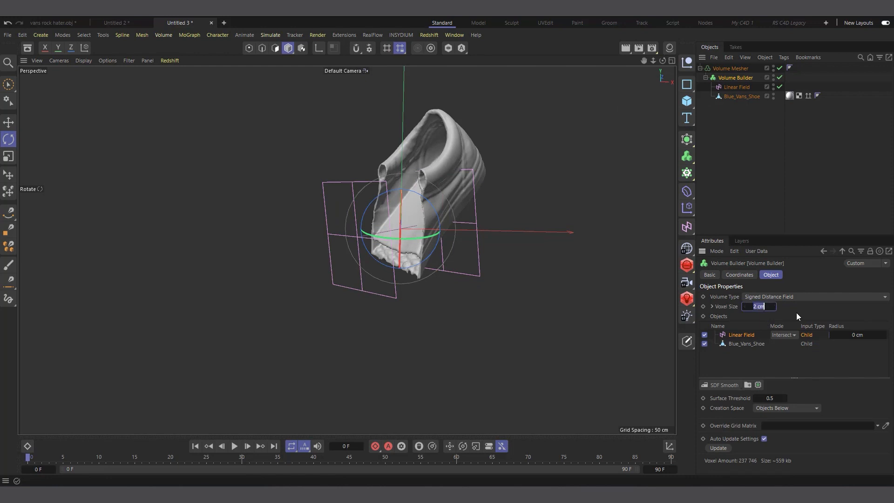
pyautogui.write('3')
pyautogui.press('Return')
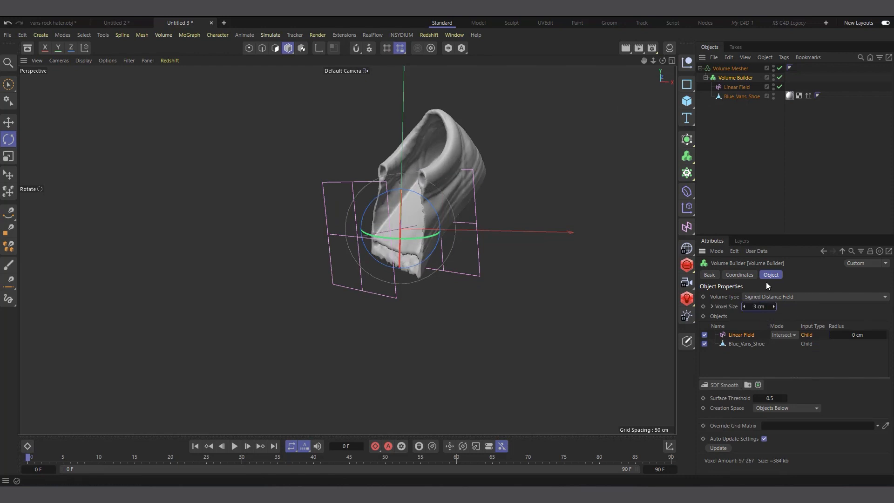
# Step: Disable the Volume Mesher and set the Volume Builder's voxel size to 4 cm for a lighter preview
pyautogui.click(780, 68)
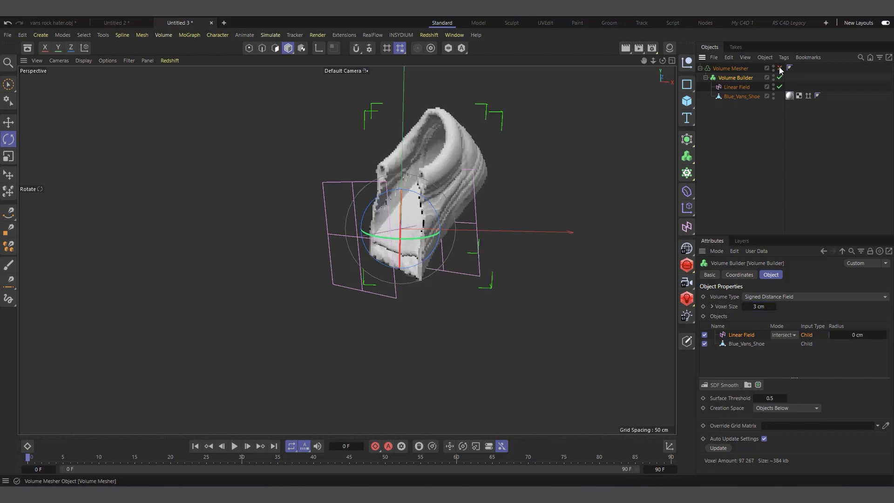
pyautogui.doubleClick(754, 306)
pyautogui.write('4')
pyautogui.press('Return')
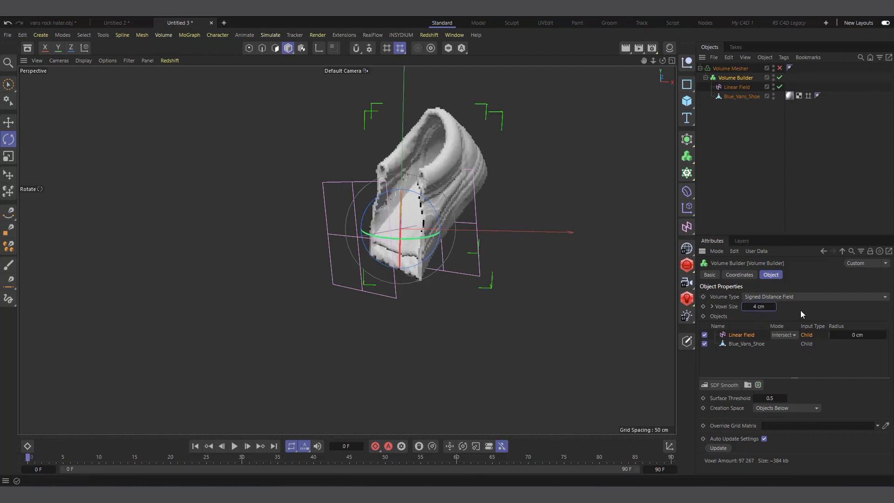
# Step: Rotate the Linear Field to about H 53°, P 7°, B -16° and move it along its axis toward the toe to reveal the whole shoe
pyautogui.click(734, 87)
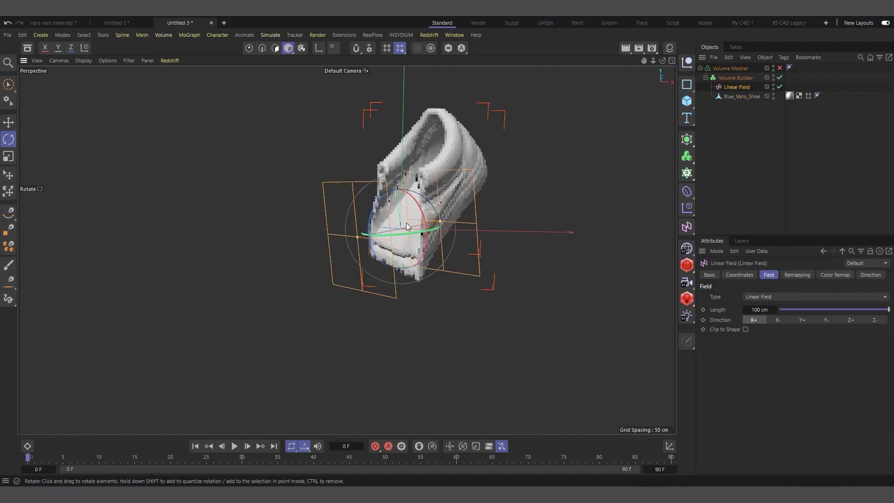
pyautogui.moveTo(406, 226); pyautogui.dragTo(378, 230)
pyautogui.press('e')
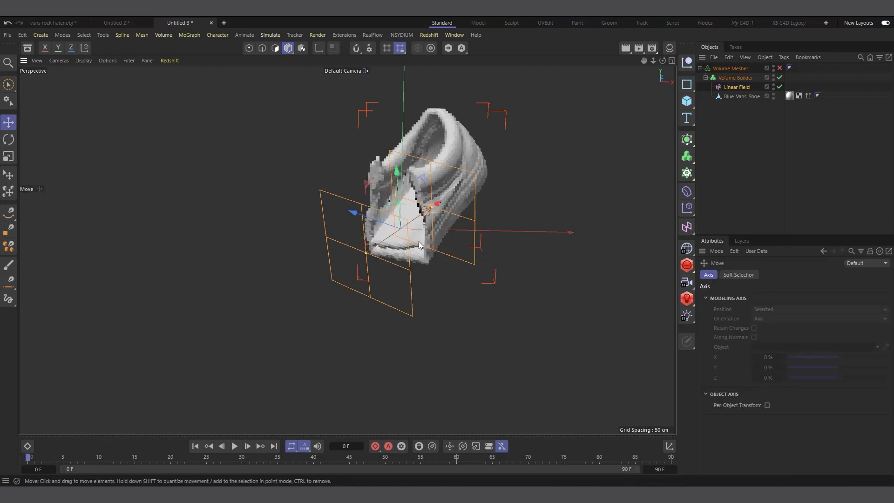
pyautogui.moveTo(437, 206); pyautogui.dragTo(323, 202)
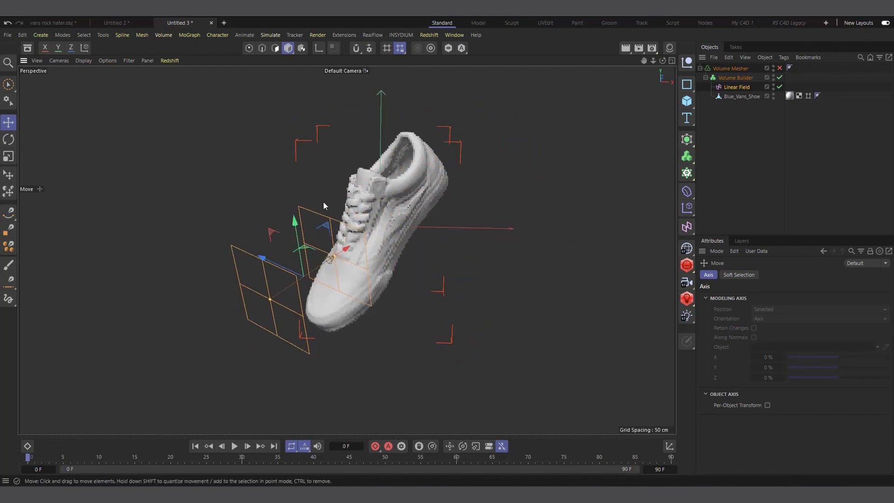
# Step: Slide the Linear Field along its axis past the heel, to about X 154, Y 69, Z 189 cm, to hide the shoe
pyautogui.moveTo(663, 61); pyautogui.dragTo(629, 66)
pyautogui.keyDown('alt'); pyautogui.moveTo(366, 267); pyautogui.dragTo(382, 259); pyautogui.keyUp('alt')
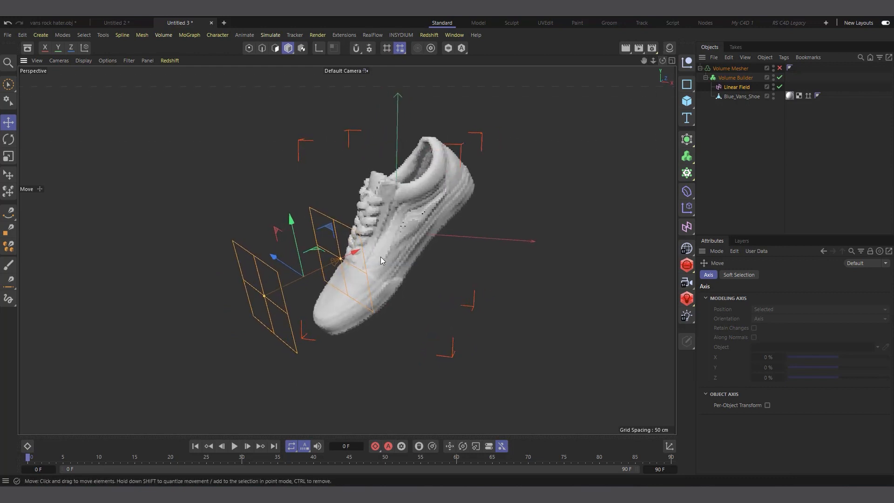
pyautogui.moveTo(454, 178); pyautogui.dragTo(505, 155)
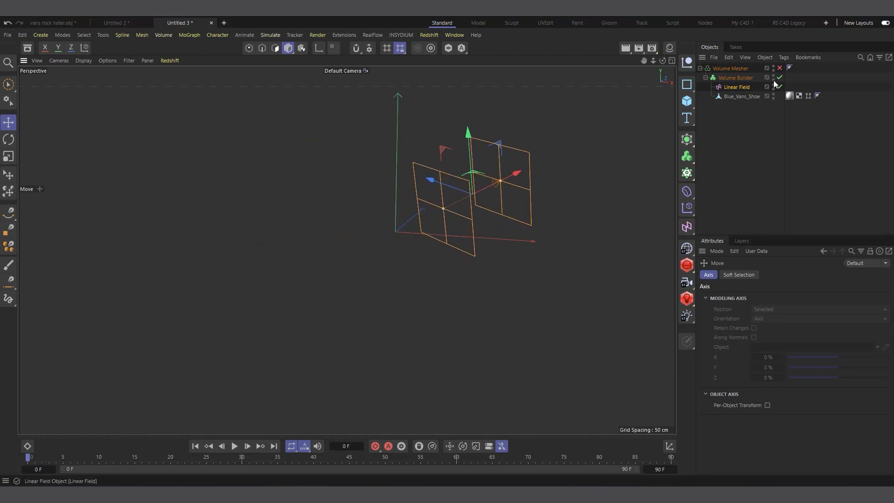
# Step: Keyframe the Linear Field's X, Y and Z position at frame 0
pyautogui.click(740, 86)
pyautogui.click(747, 274)
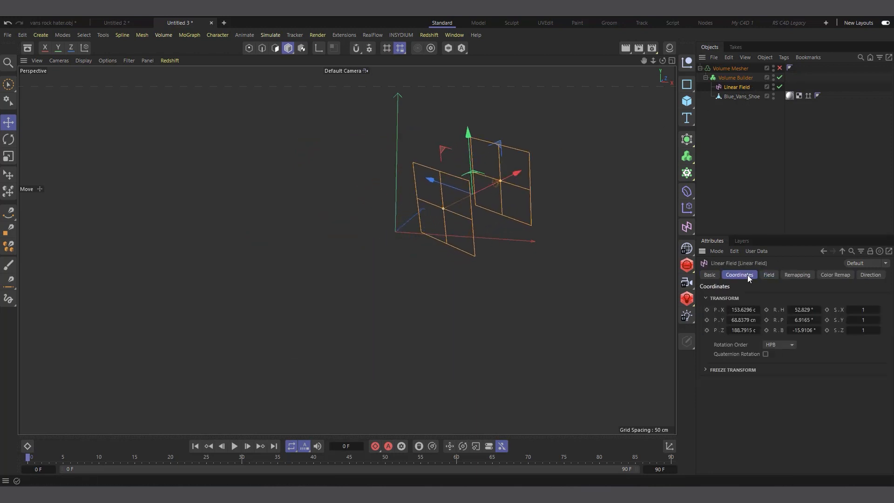
pyautogui.click(707, 310)
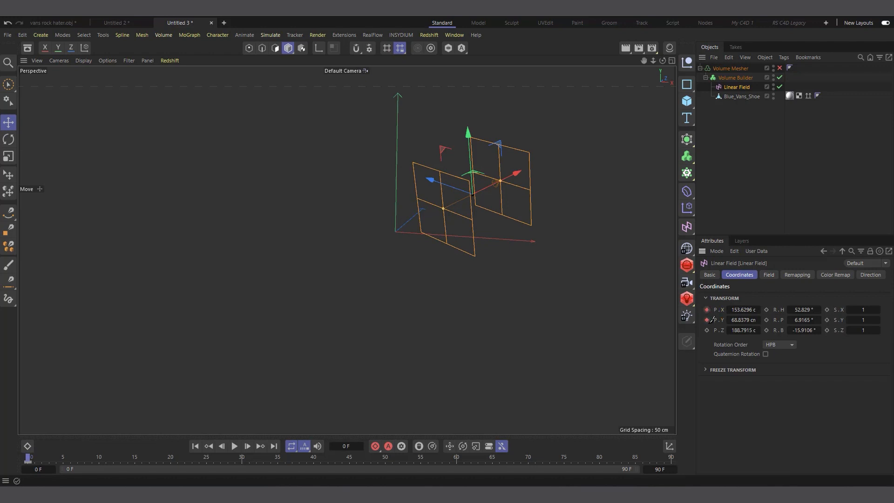
# Step: At frame 60, move the Linear Field along its axis past the toe to about X -213, Y -95, Z -262 cm and keyframe its position
pyautogui.click(456, 461)
pyautogui.moveTo(466, 228); pyautogui.dragTo(354, 328)
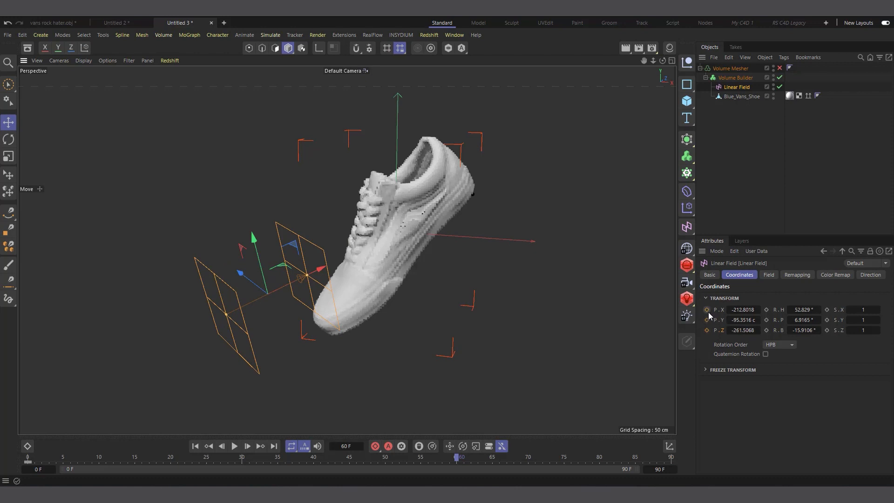
pyautogui.moveTo(707, 310); pyautogui.dragTo(707, 330)
# Step: Play the animation from the start, pause at frame 36 and examine the partly revealed shoe up close
pyautogui.click(196, 446)
pyautogui.click(235, 447)
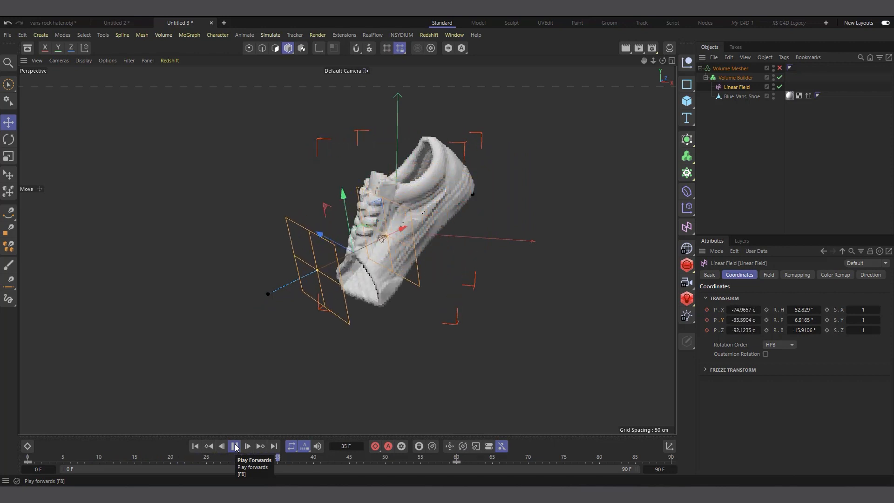
pyautogui.click(235, 446)
pyautogui.scroll(2, 368, 317)
pyautogui.scroll(2, 348, 264)
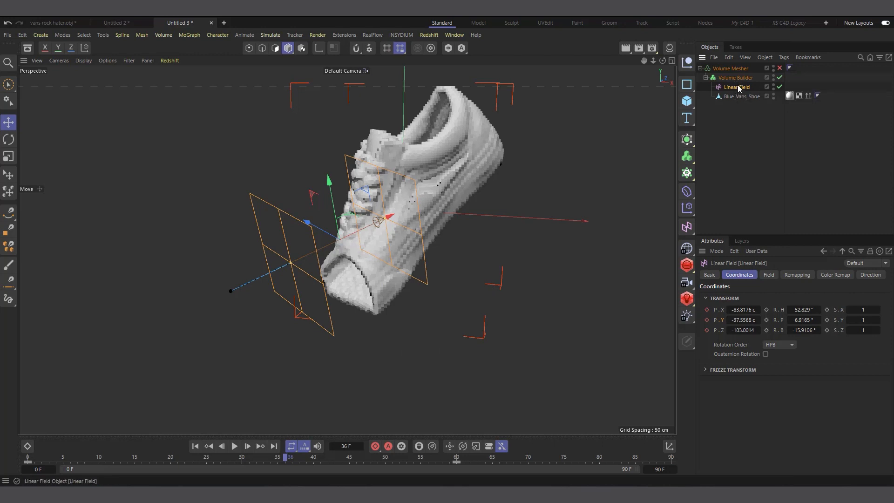
# Step: Add a Random Field and place it inside the Volume Builder above the Linear Field
pyautogui.click(689, 232)
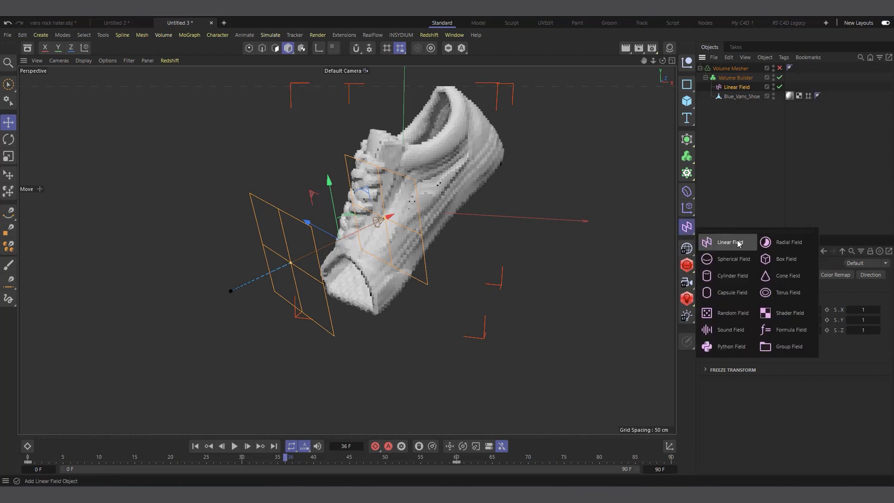
pyautogui.click(736, 319)
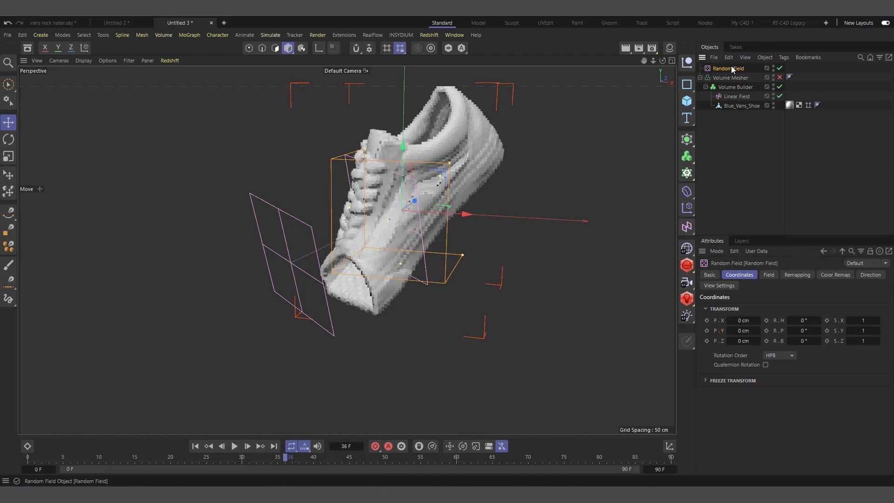
pyautogui.moveTo(731, 67); pyautogui.dragTo(747, 98)
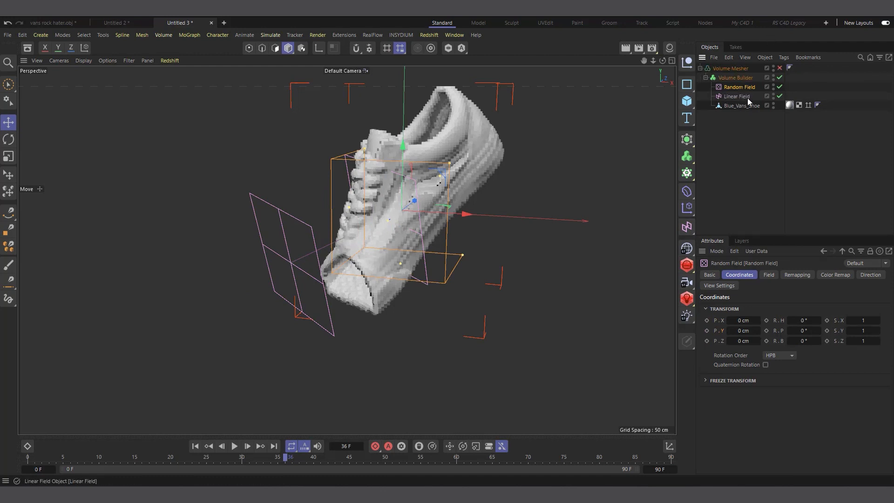
# Step: Set the Random Field's Creation Space to Objects Below in the Volume Builder
pyautogui.click(736, 77)
pyautogui.click(767, 276)
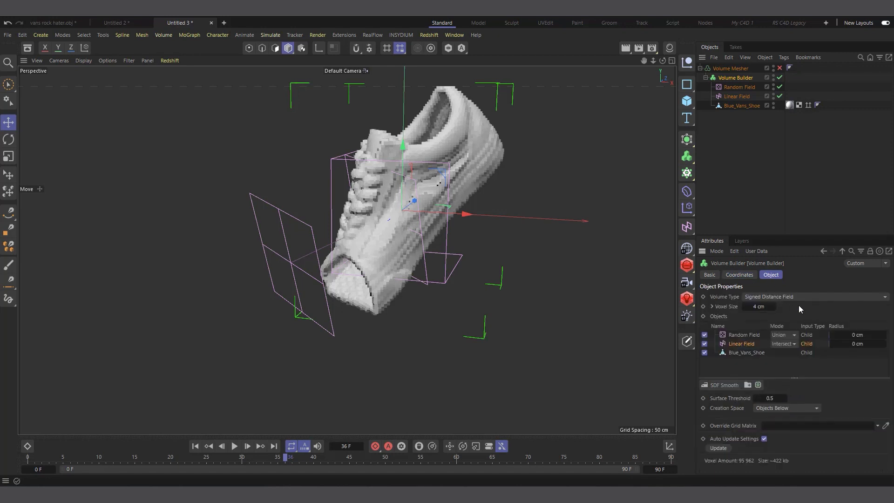
pyautogui.click(742, 336)
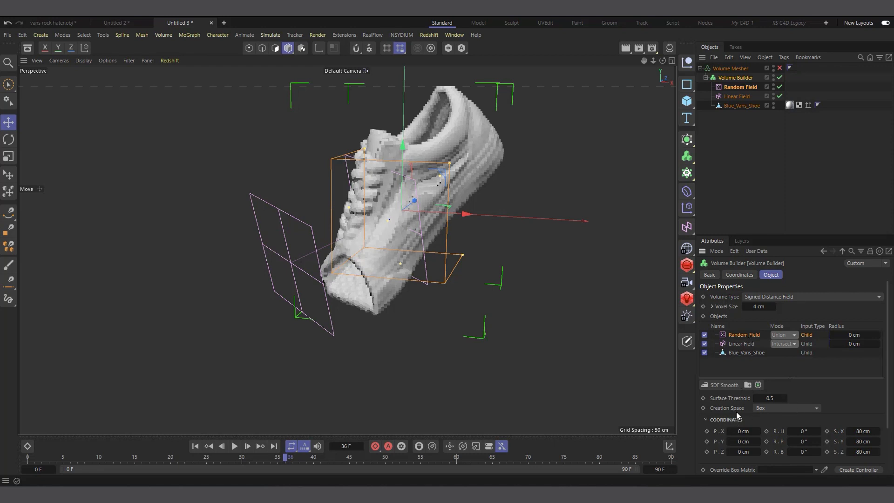
pyautogui.click(786, 405)
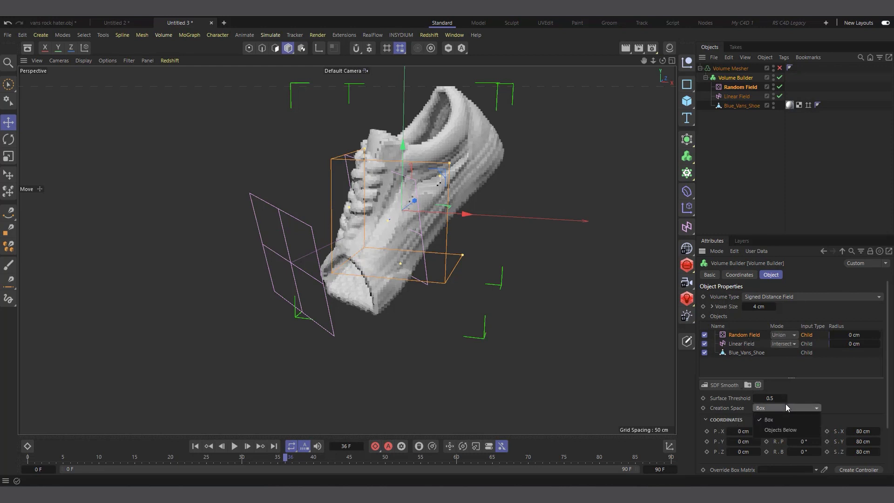
pyautogui.click(791, 431)
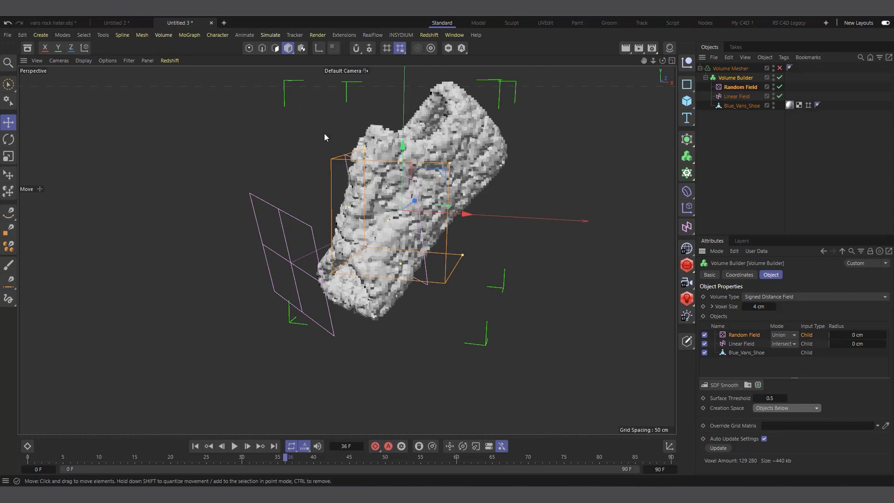
# Step: Try the Random Field's mode as Subtract, then as Intersect, in the Volume Builder's object list
pyautogui.click(783, 334)
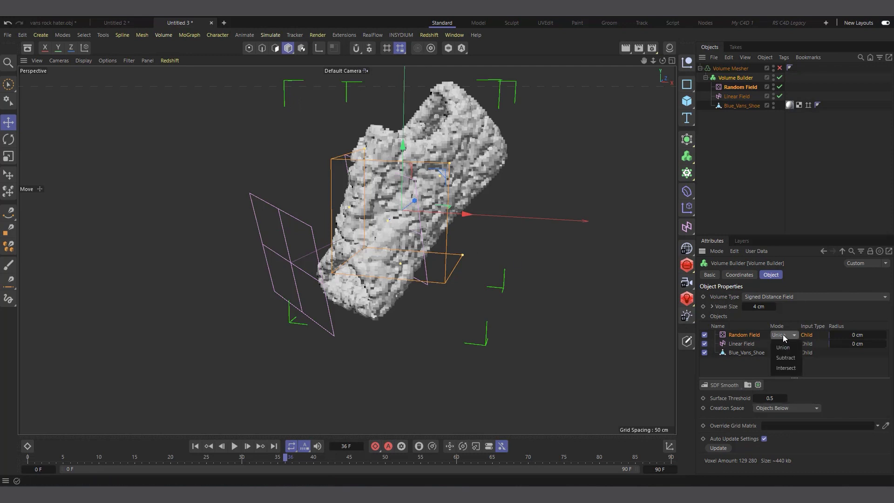
pyautogui.click(785, 357)
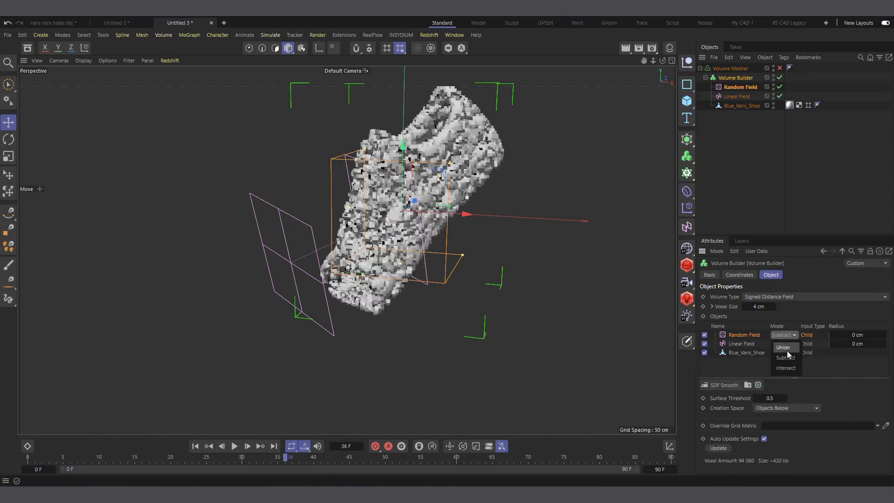
pyautogui.click(787, 368)
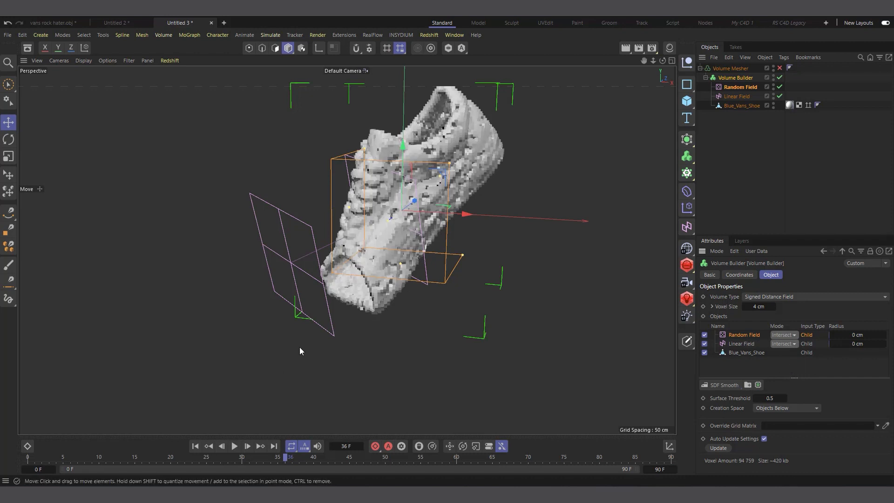
# Step: Play the animation to frame 38 and examine how the Random Field affects the shoe's surface and cut edge
pyautogui.click(236, 446)
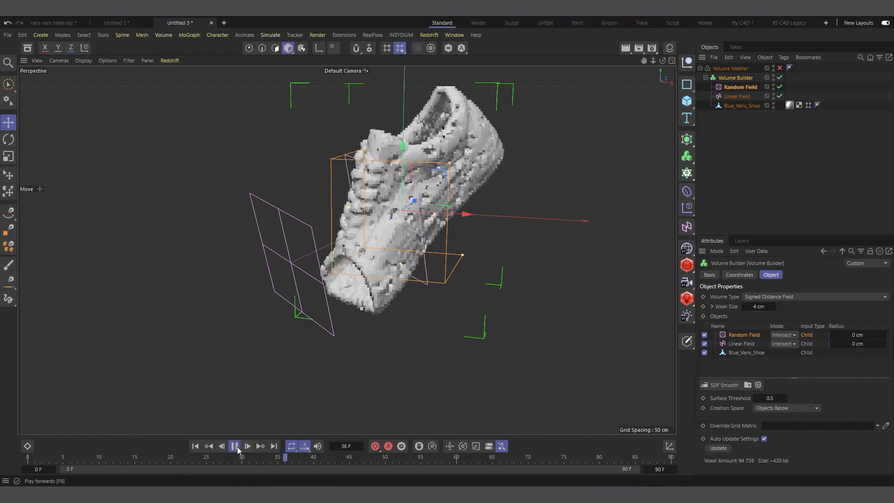
pyautogui.click(236, 446)
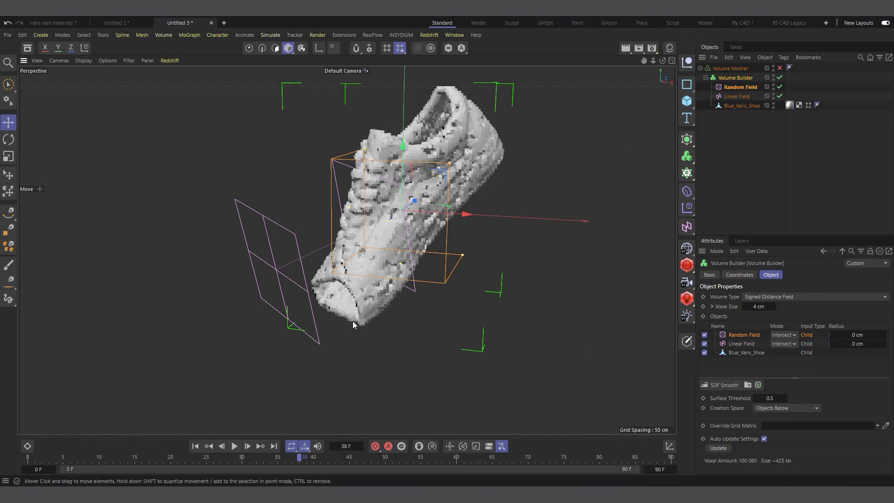
pyautogui.scroll(1, 353, 321)
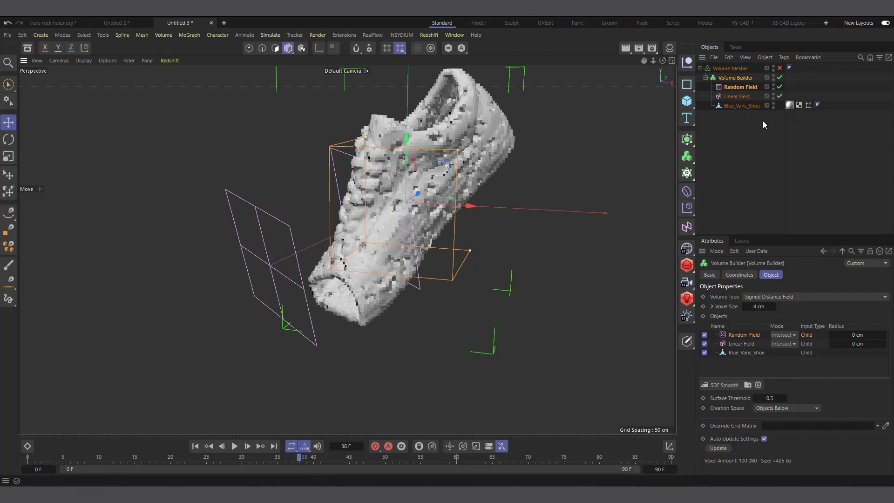
# Step: Move the Random Field and Linear Field out of the Volume Builder to the top level of the object hierarchy
pyautogui.keyDown('ctrl'); pyautogui.click(740, 94); pyautogui.keyUp('ctrl')
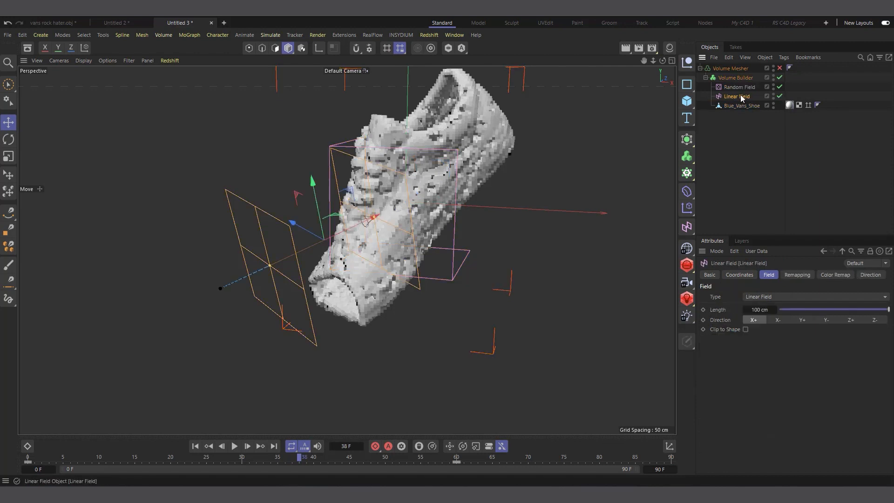
pyautogui.moveTo(739, 88); pyautogui.dragTo(733, 166)
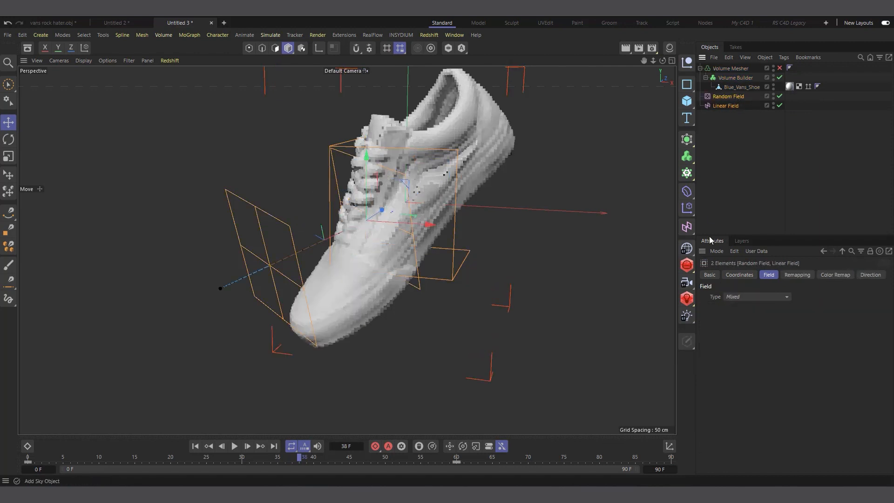
# Step: Add a Group Field and place it inside the Volume Builder above Blue_Vans_Shoe
pyautogui.click(741, 88)
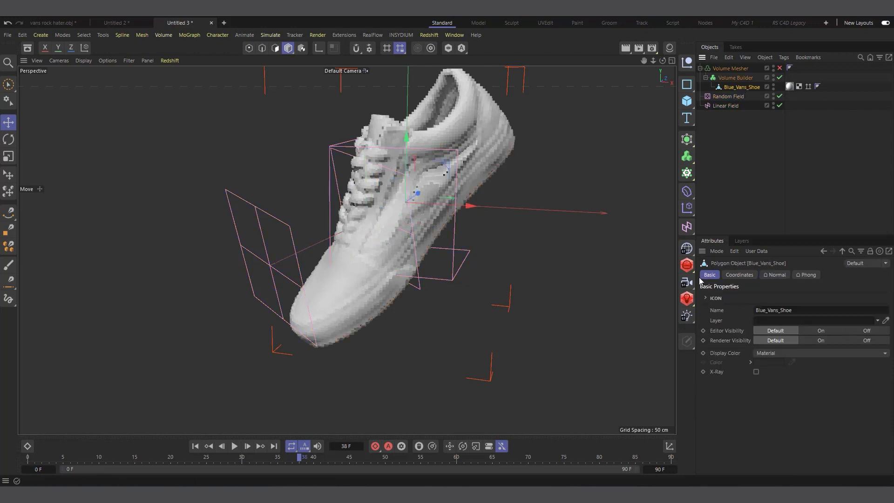
pyautogui.click(687, 229)
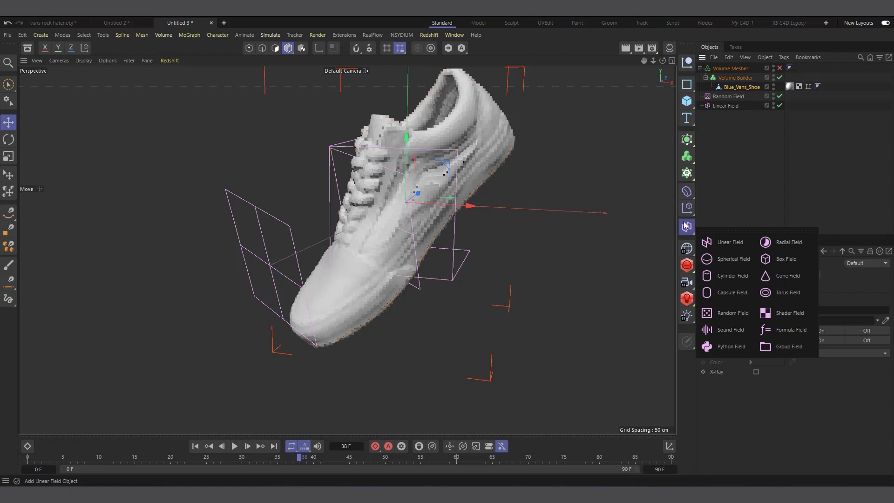
pyautogui.click(788, 346)
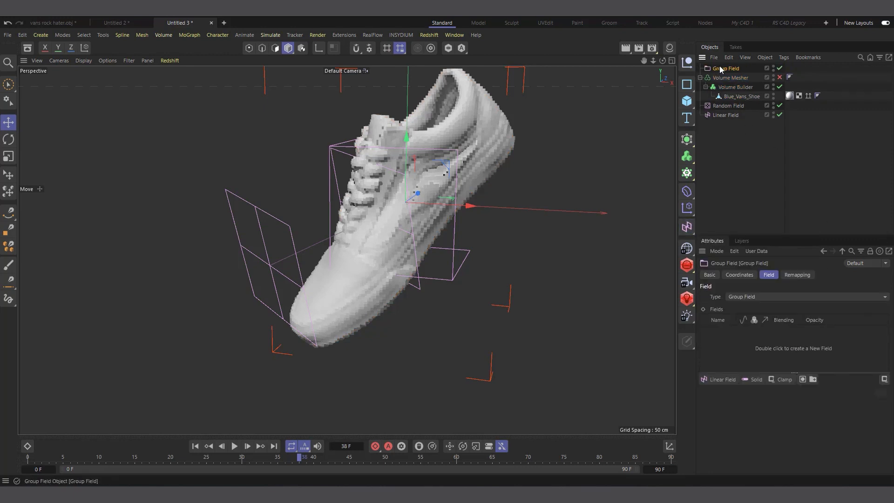
pyautogui.moveTo(726, 68); pyautogui.dragTo(728, 87)
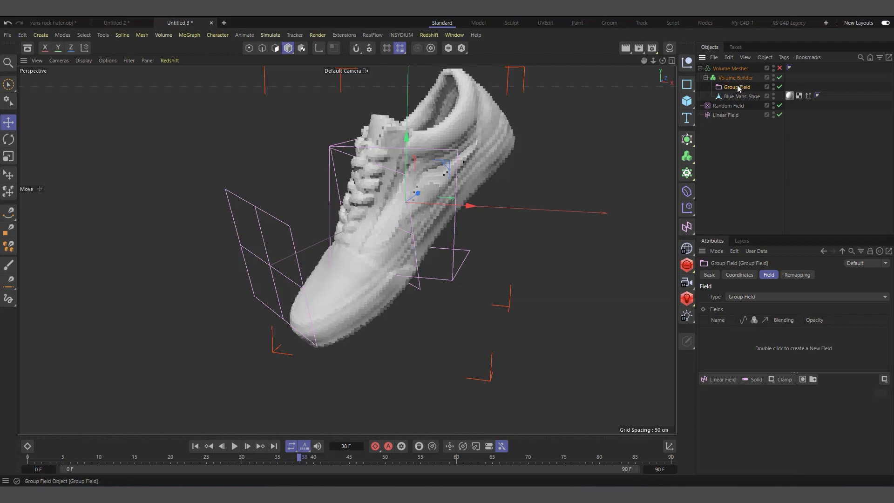
# Step: In the Volume Builder, set the Group Field's Creation Space to Objects Below and its mode to Intersect
pyautogui.click(739, 78)
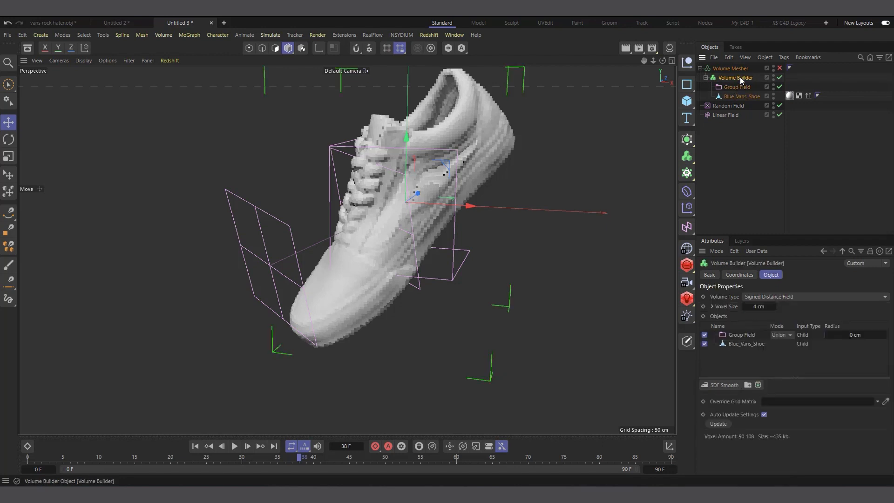
pyautogui.click(744, 335)
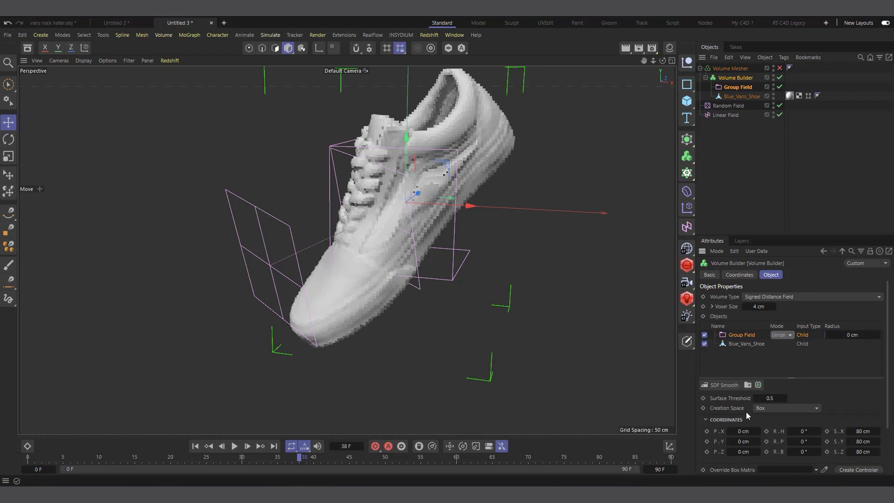
pyautogui.click(783, 407)
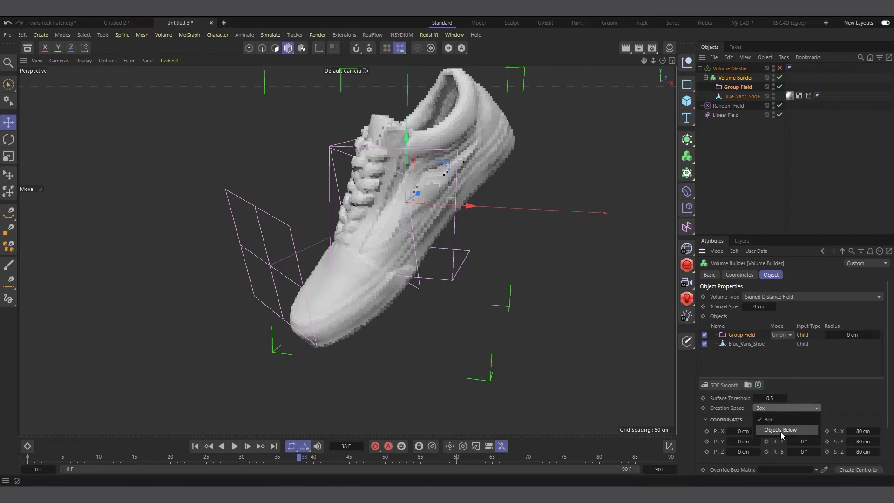
pyautogui.click(785, 429)
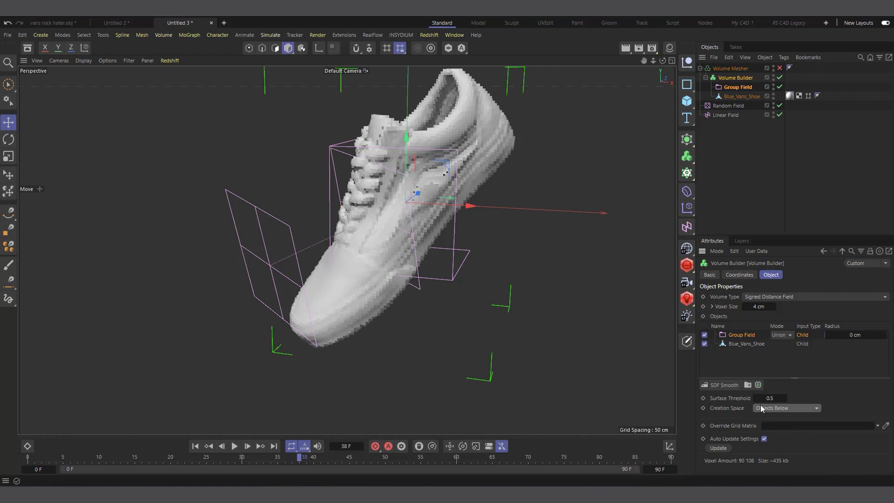
pyautogui.click(787, 334)
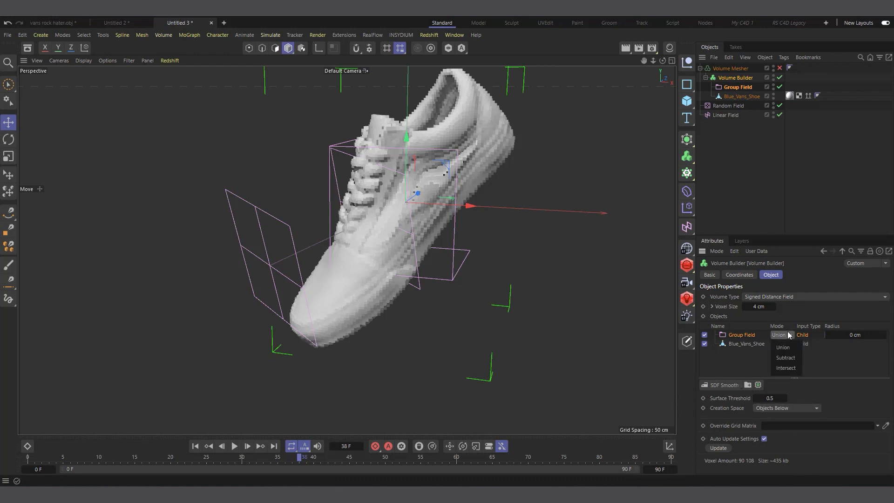
pyautogui.click(792, 368)
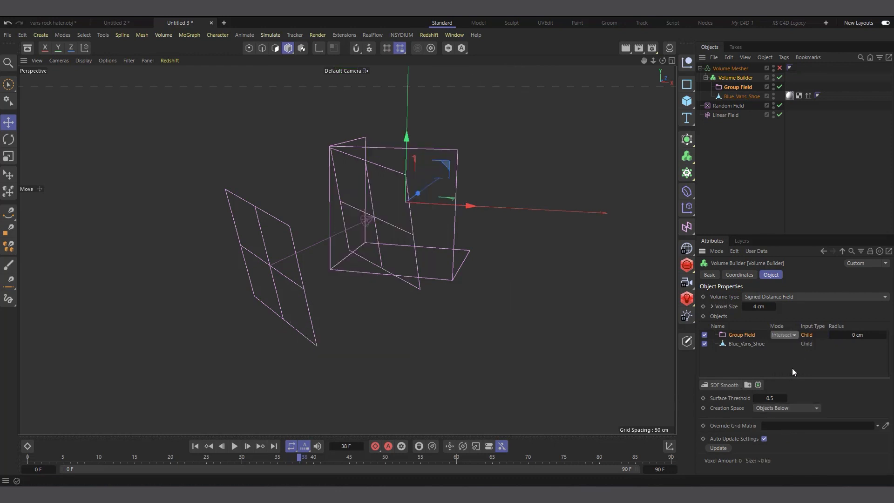
# Step: Add the Linear Field and, above it, the Random Field to the Group Field's field list, previewing the animation in between
pyautogui.click(739, 88)
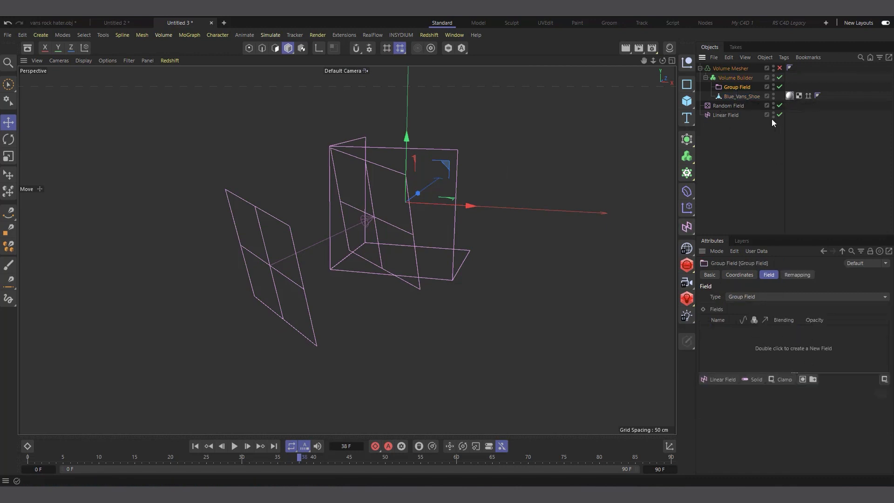
pyautogui.moveTo(724, 115); pyautogui.dragTo(725, 354)
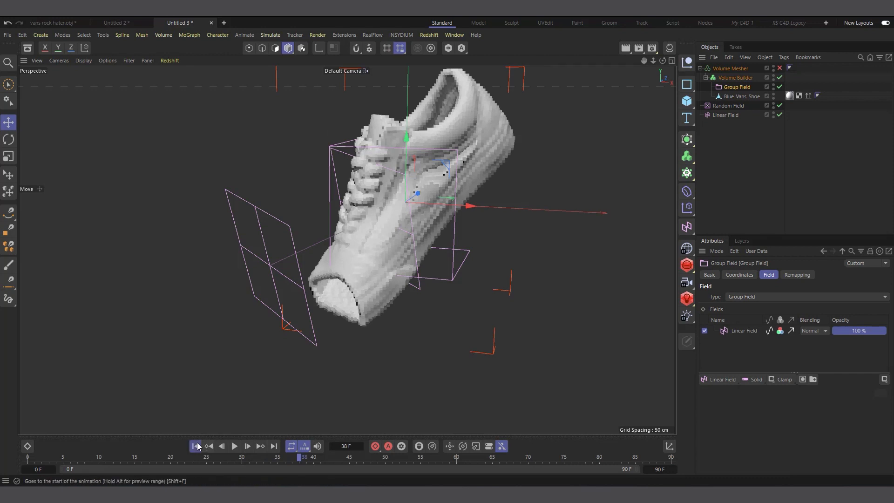
pyautogui.click(236, 447)
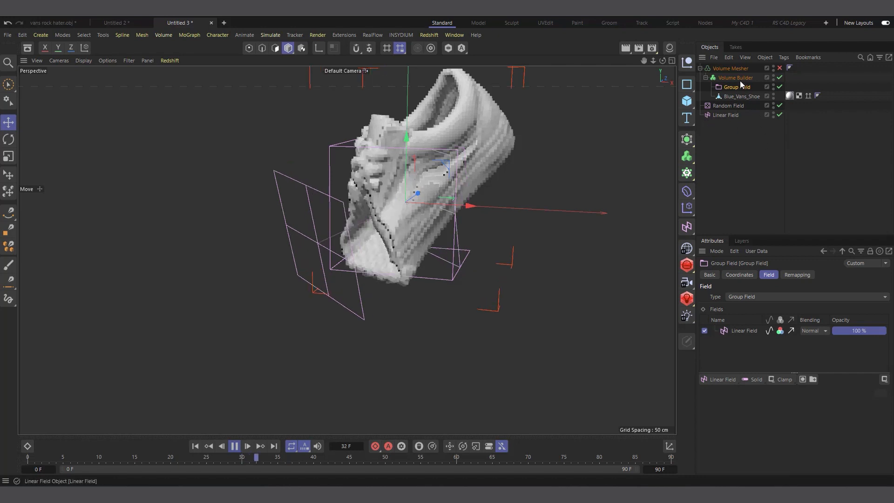
pyautogui.click(234, 447)
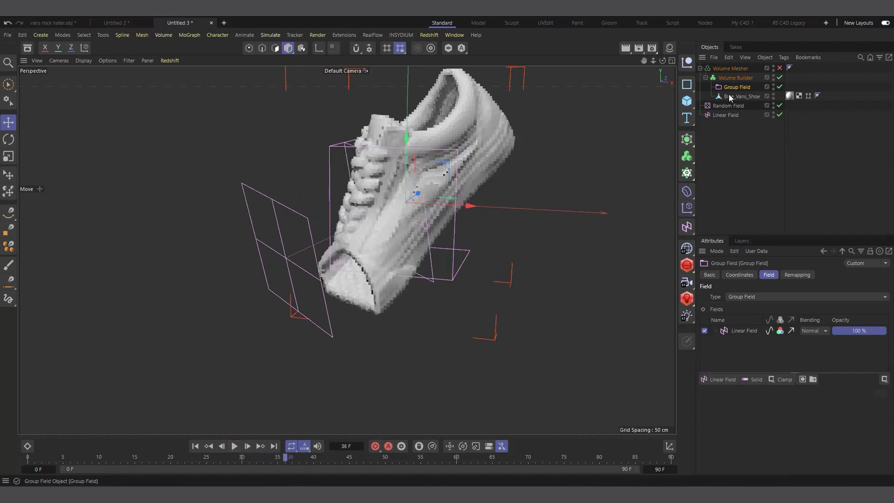
pyautogui.moveTo(726, 106); pyautogui.dragTo(744, 329)
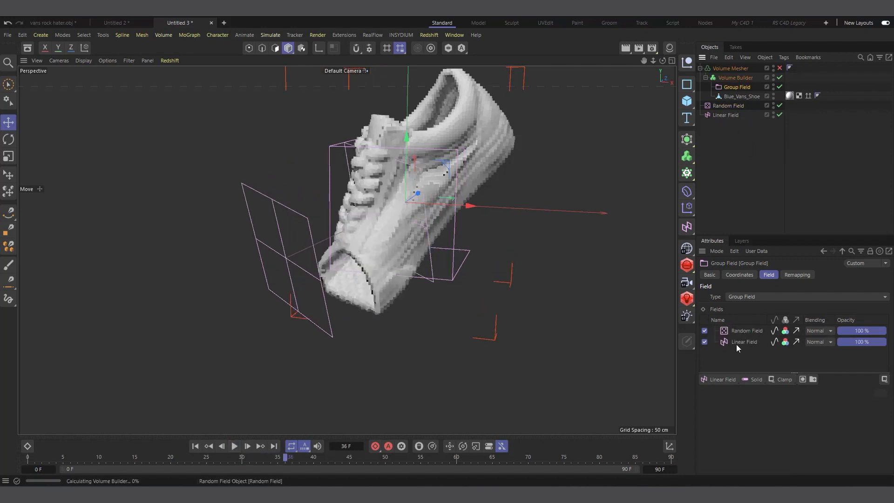
# Step: In the Group Field's field list, set the Random Field's blending mode to Overlay
pyautogui.click(724, 380)
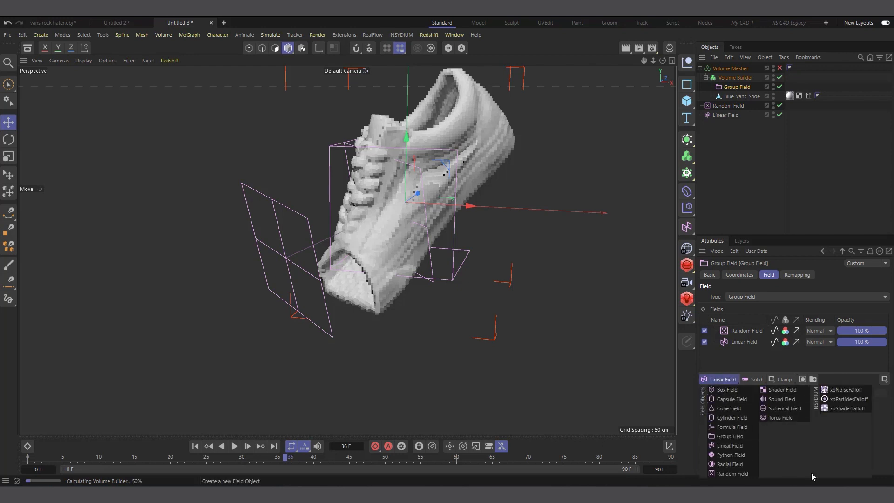
pyautogui.click(812, 450)
pyautogui.click(737, 331)
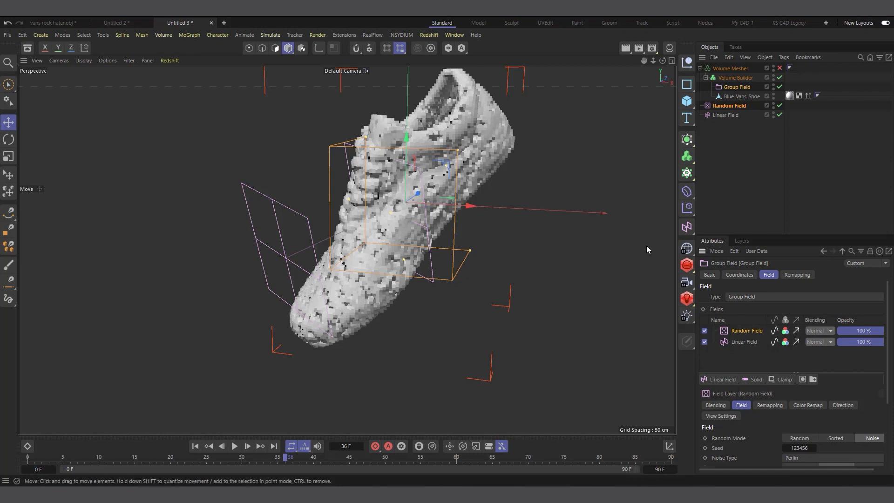
pyautogui.click(817, 330)
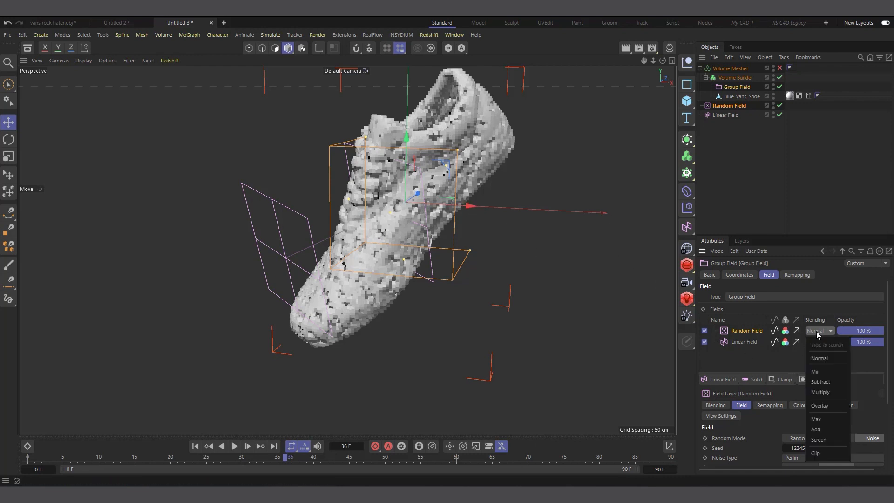
pyautogui.click(837, 404)
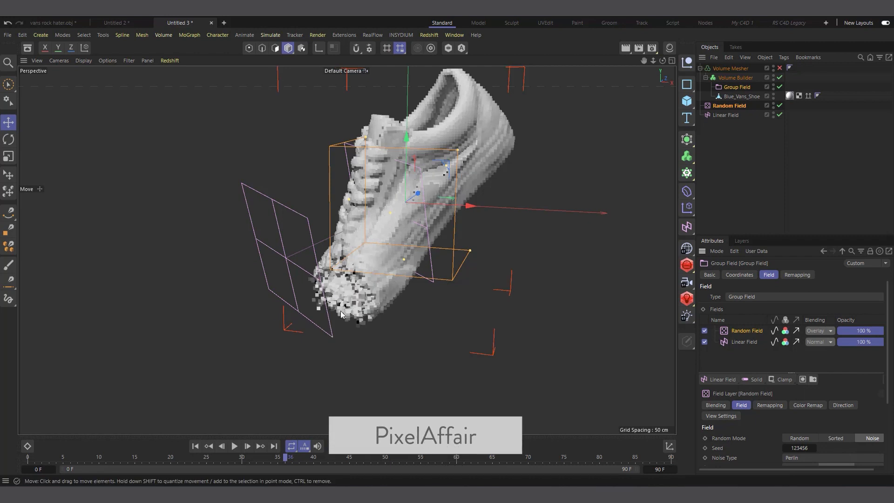
# Step: Try a noise Scale of 200 % for the Random Field layer
pyautogui.scroll(3, 342, 308)
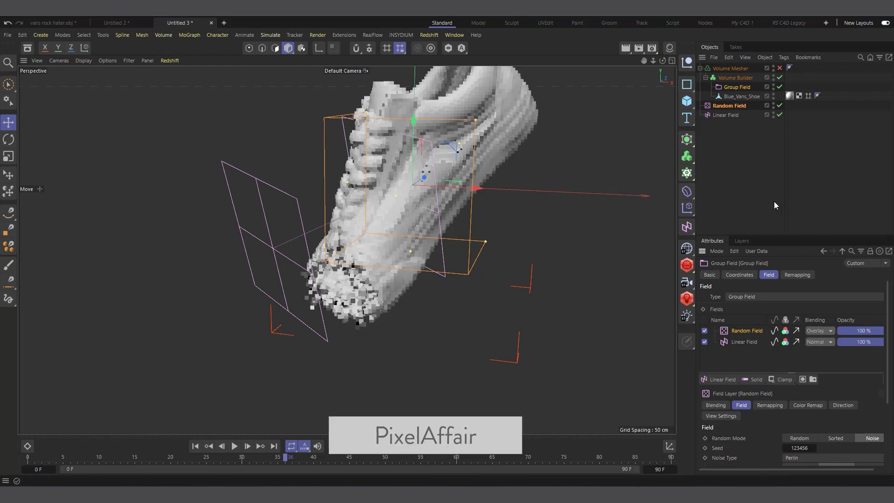
pyautogui.scroll(-5, 741, 442)
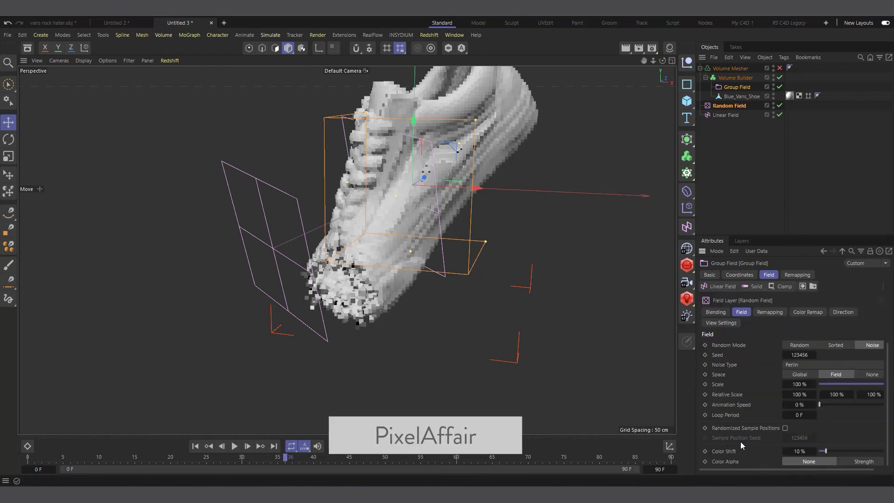
pyautogui.doubleClick(801, 384)
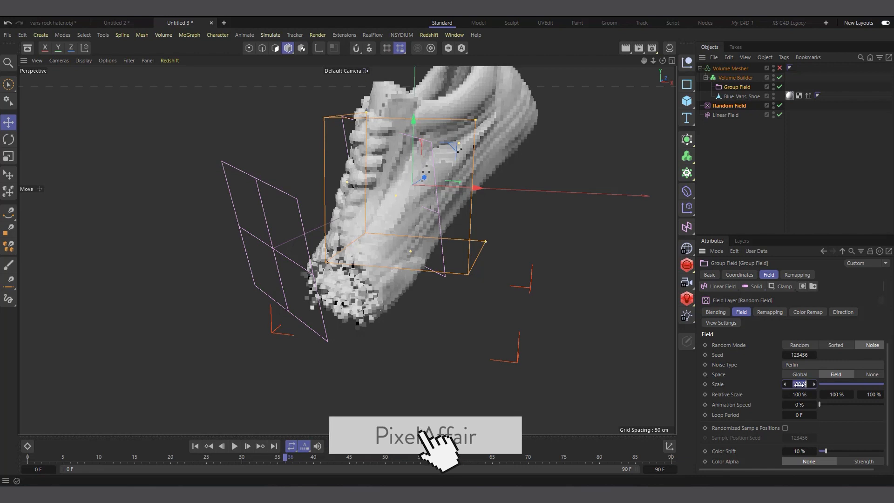
pyautogui.write('200')
pyautogui.press('Return')
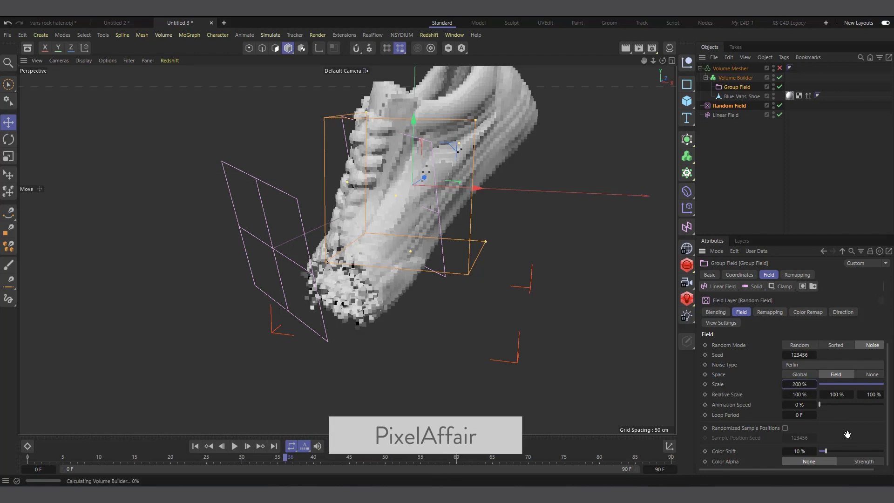
# Step: Set the Random Field's noise Scale to 400 %
pyautogui.doubleClick(799, 384)
pyautogui.press('BackSpace')
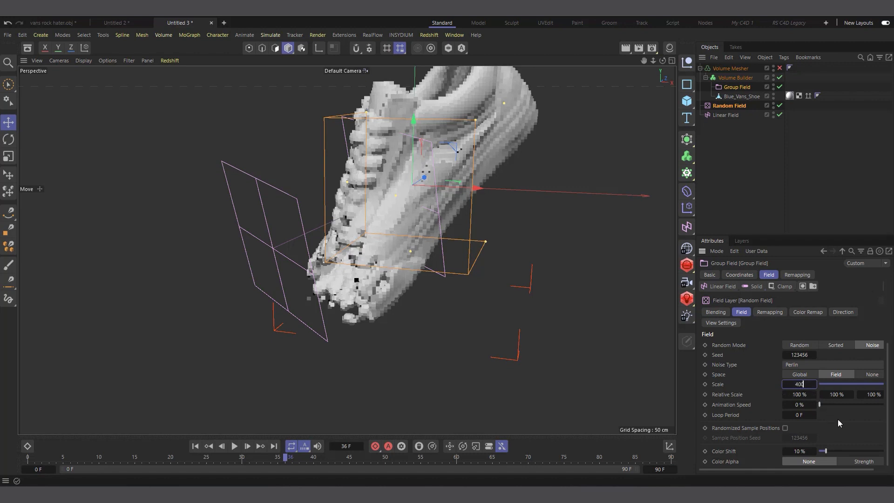
pyautogui.write('400')
pyautogui.press('Return')
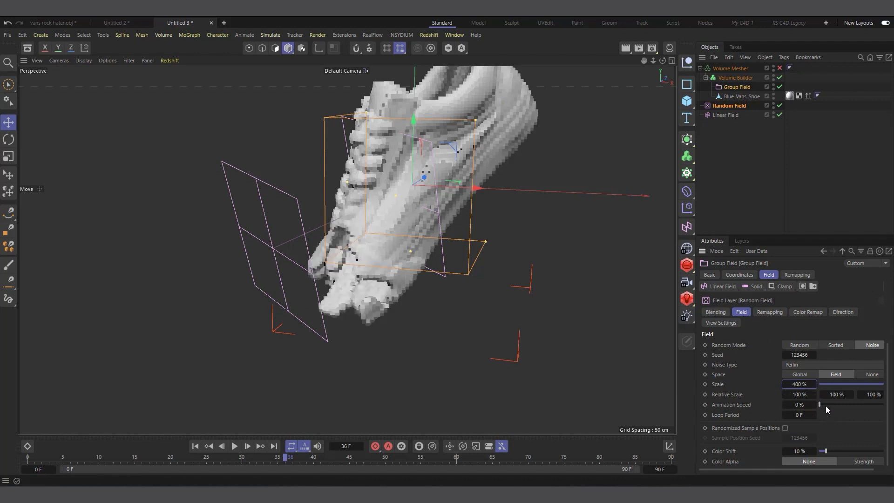
# Step: Set the Random Field's Animation Speed to 100 % and preview the animation
pyautogui.click(844, 404)
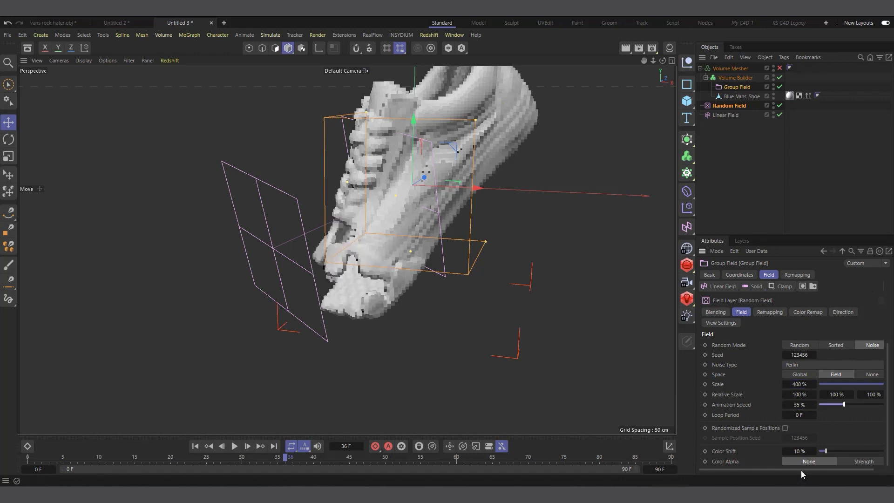
pyautogui.moveTo(801, 470); pyautogui.dragTo(814, 468)
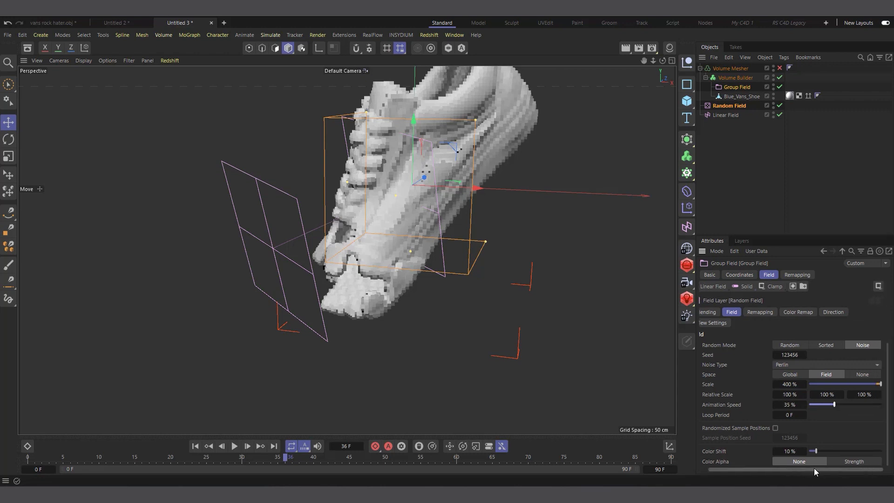
pyautogui.click(881, 404)
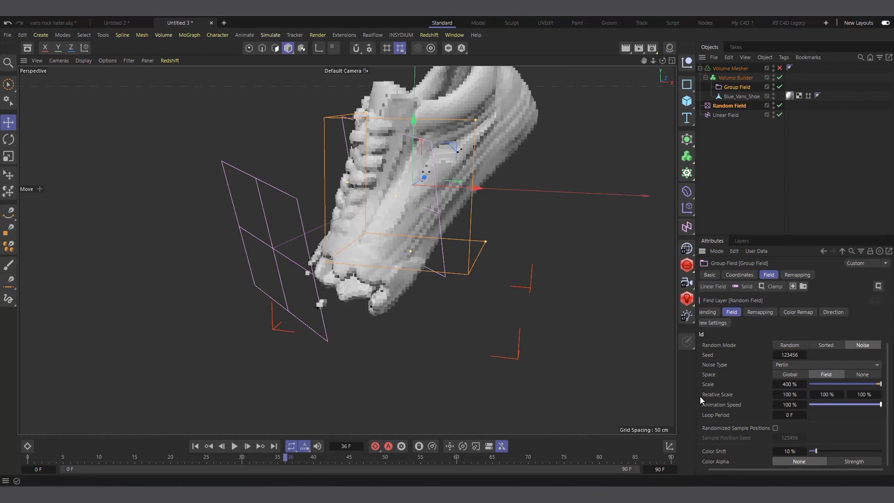
pyautogui.click(230, 446)
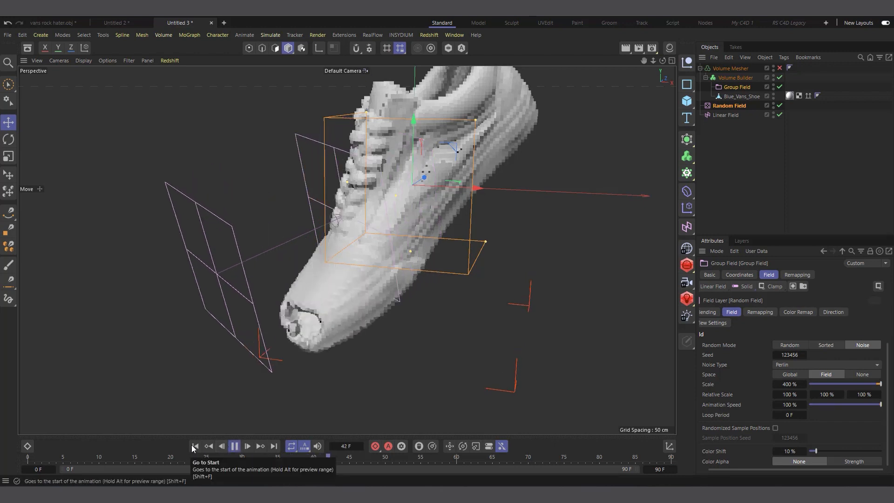
pyautogui.click(234, 446)
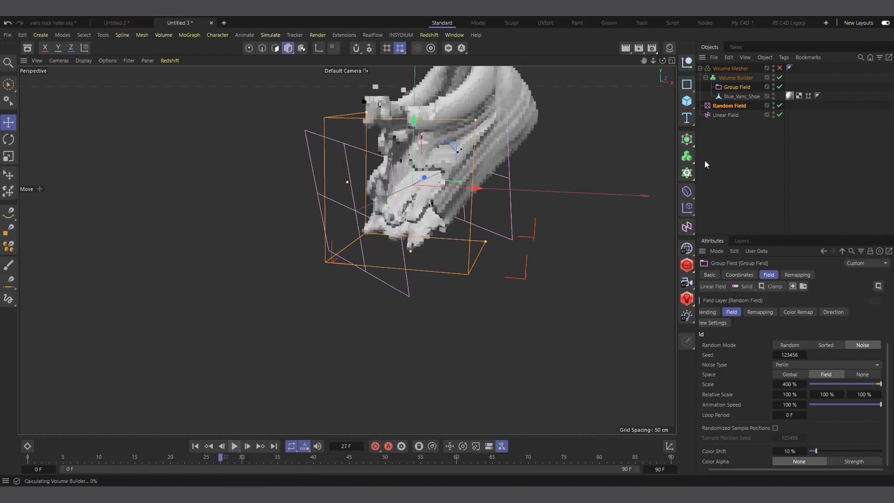
# Step: Set the Volume Builder's Voxel Size to 2 cm and enable the Volume Mesher, previewing the meshed animation
pyautogui.click(736, 78)
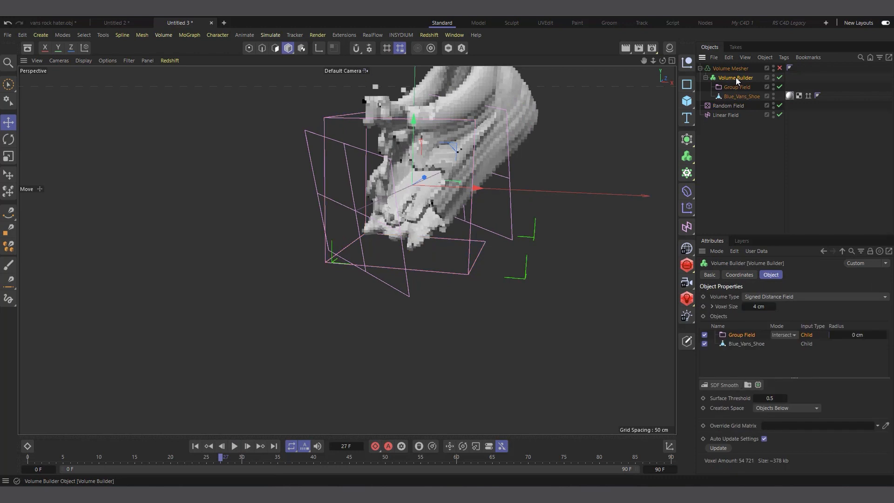
pyautogui.click(758, 306)
pyautogui.write('2')
pyautogui.press('Return')
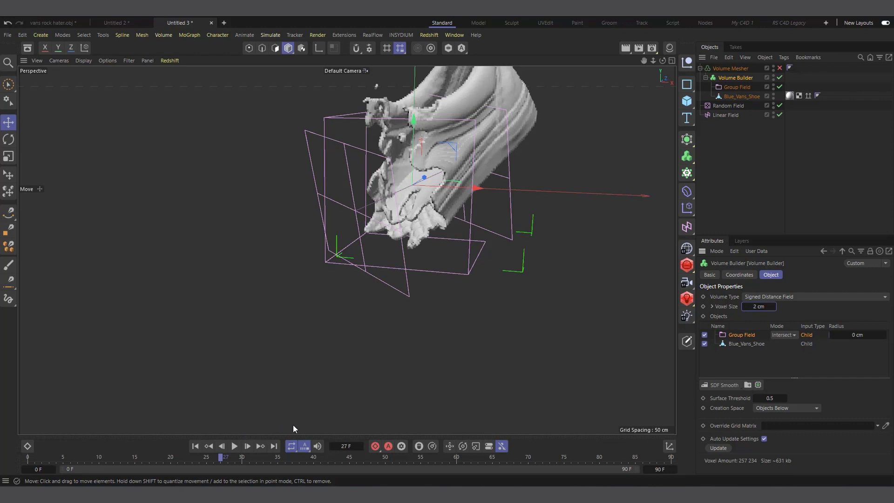
pyautogui.click(780, 68)
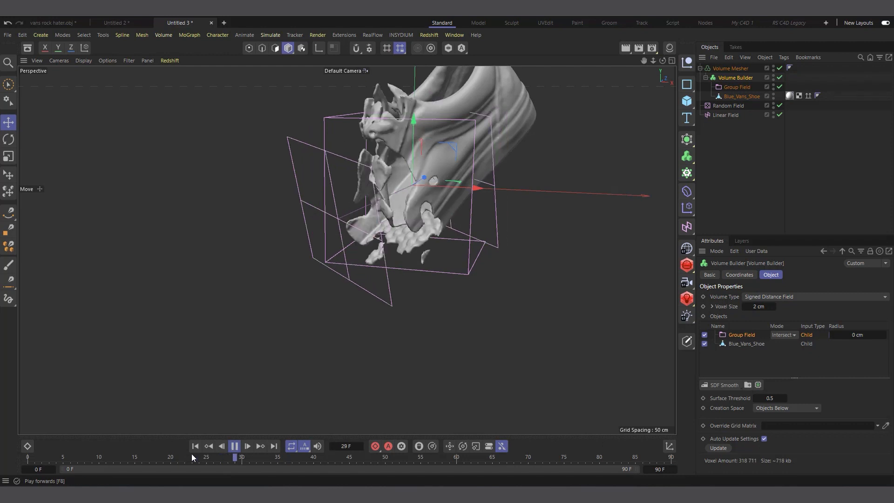
pyautogui.click(235, 446)
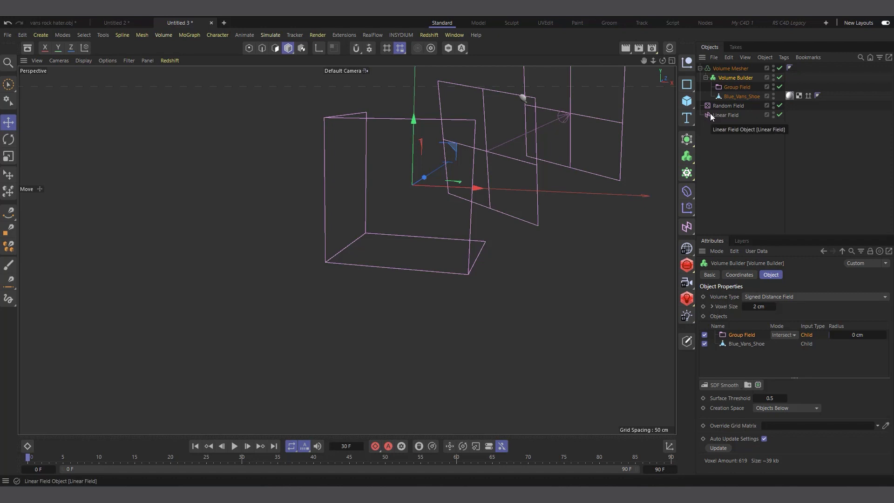
# Step: Delete the Linear Field and disable the Volume Builder and Volume Mesher to work on the original shoe mesh
pyautogui.click(725, 117)
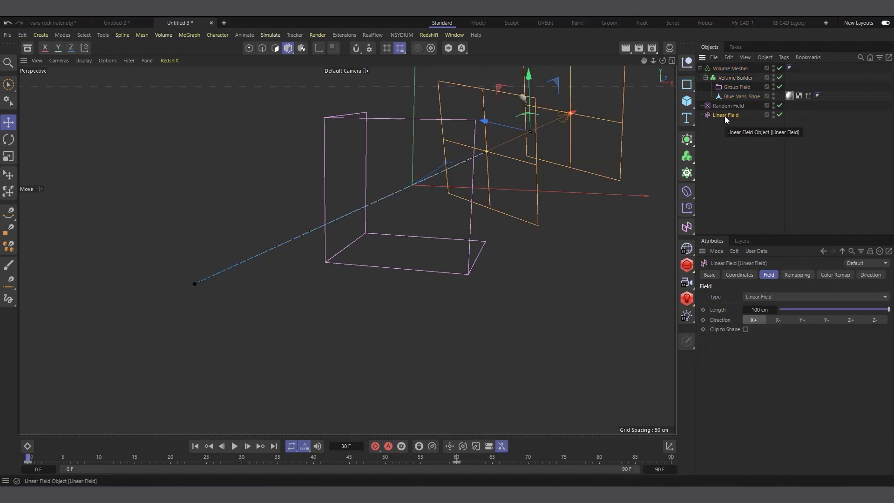
pyautogui.press('Delete')
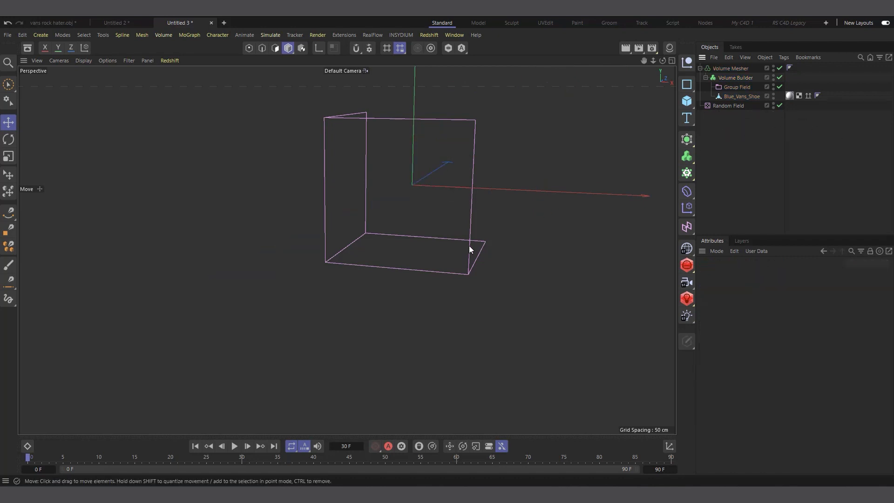
pyautogui.click(742, 96)
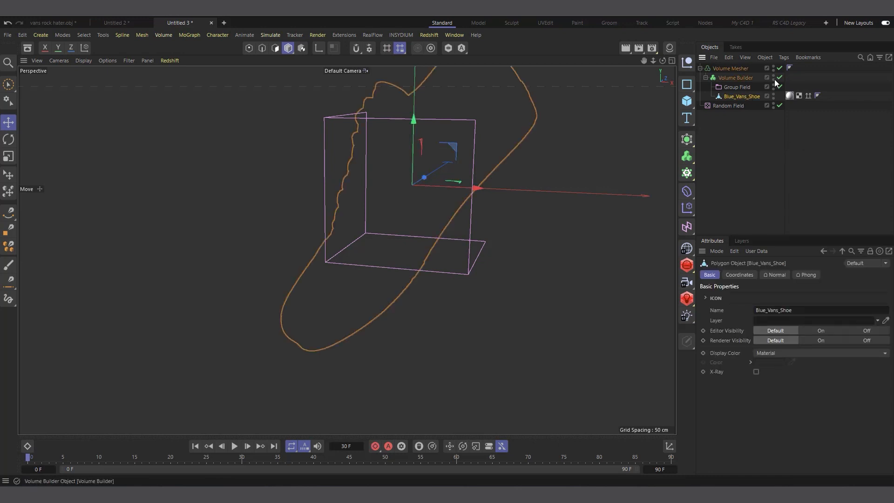
pyautogui.click(779, 77)
pyautogui.click(779, 68)
pyautogui.scroll(-3, 399, 270)
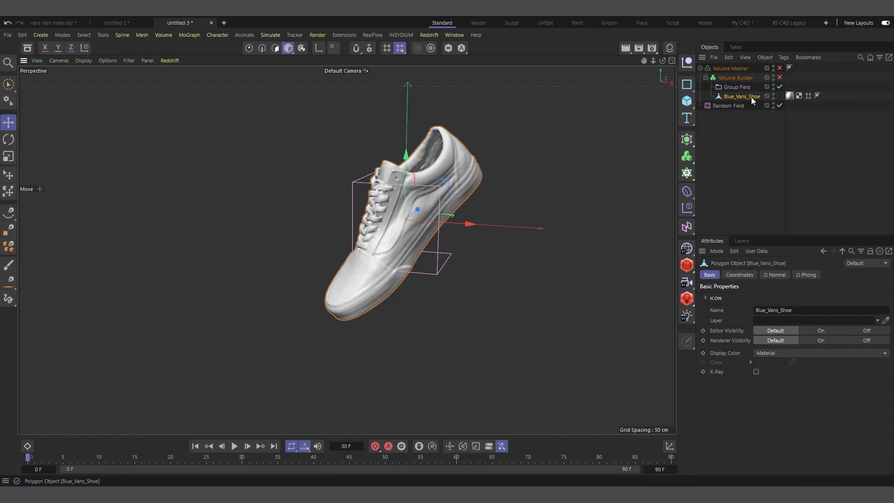
# Step: Remove the material tag from Blue_Vans_Shoe and add a Vertex Map tag to it
pyautogui.click(789, 96)
pyautogui.press('Delete')
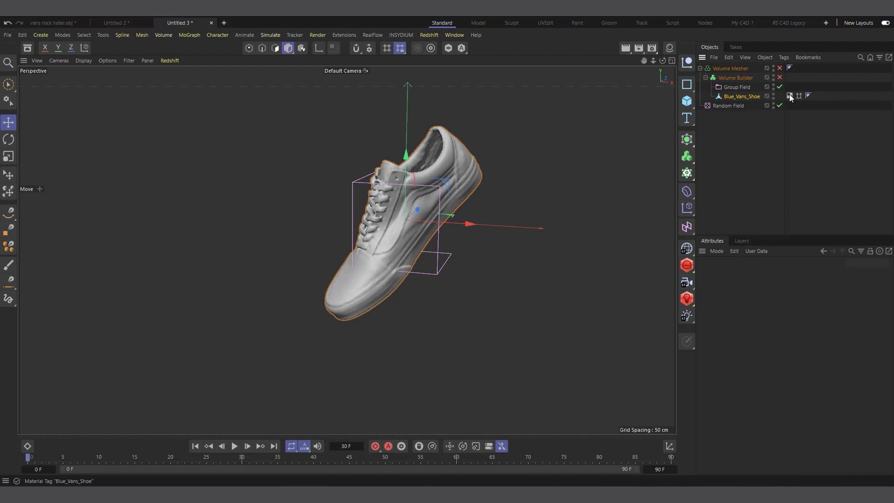
pyautogui.click(750, 100)
pyautogui.rightClick(749, 101)
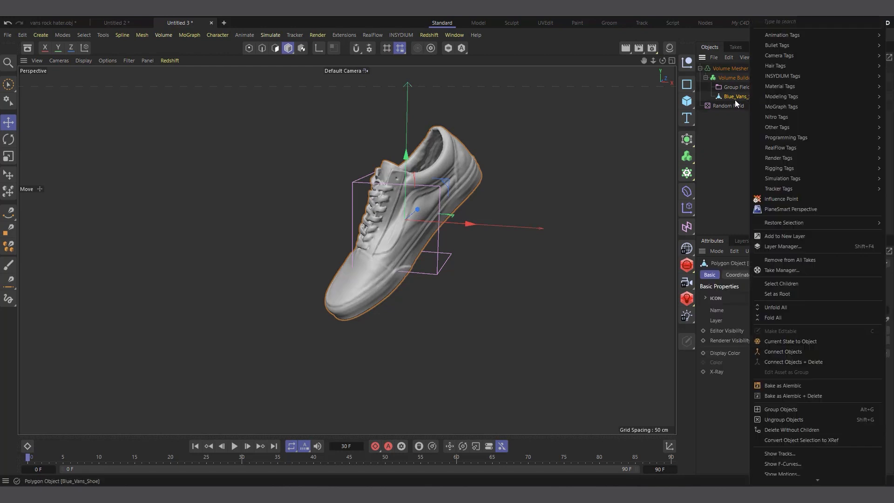
pyautogui.moveTo(785, 128)
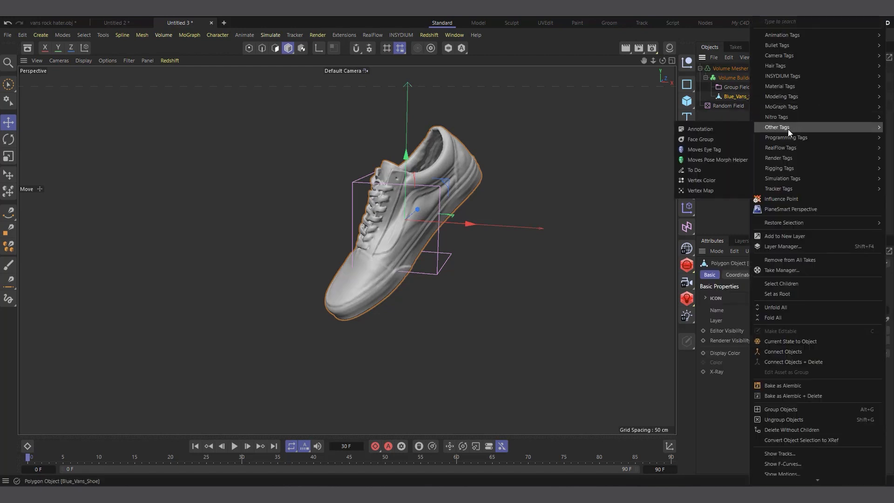
pyautogui.click(706, 192)
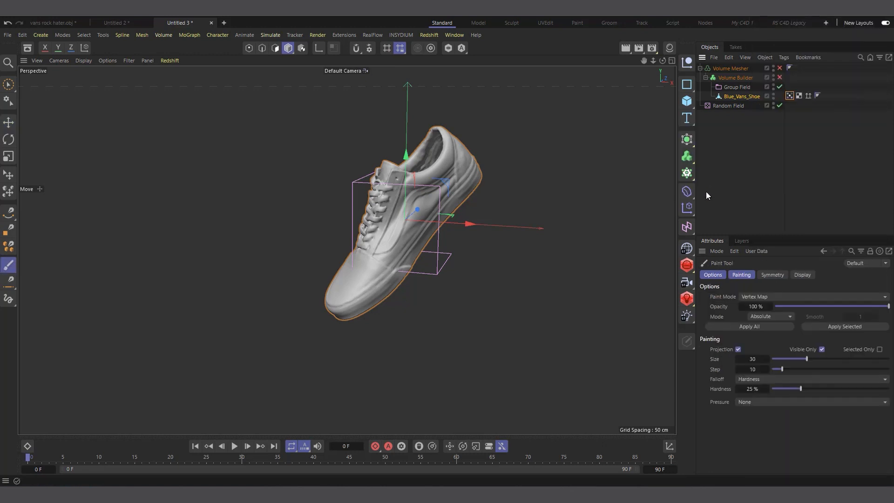
# Step: Enable Use Fields on the shoe's Vertex Map tag and replace its Freeze layer with a Spherical Field
pyautogui.click(790, 96)
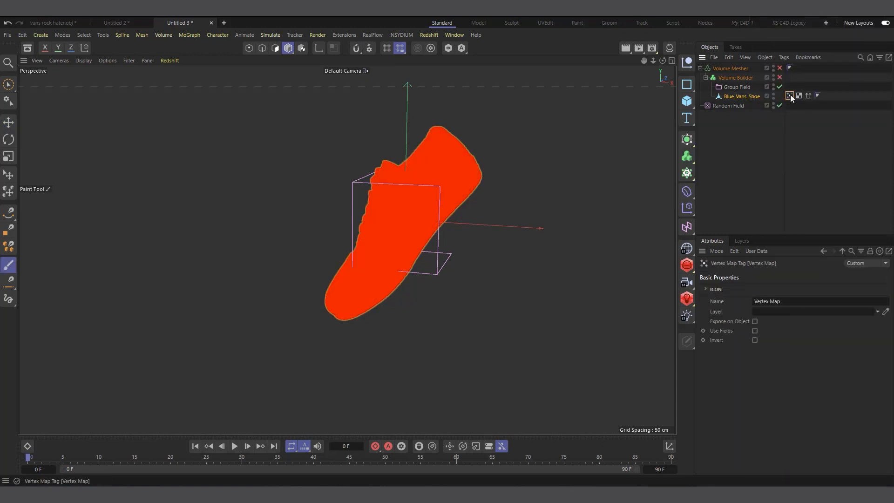
pyautogui.click(755, 331)
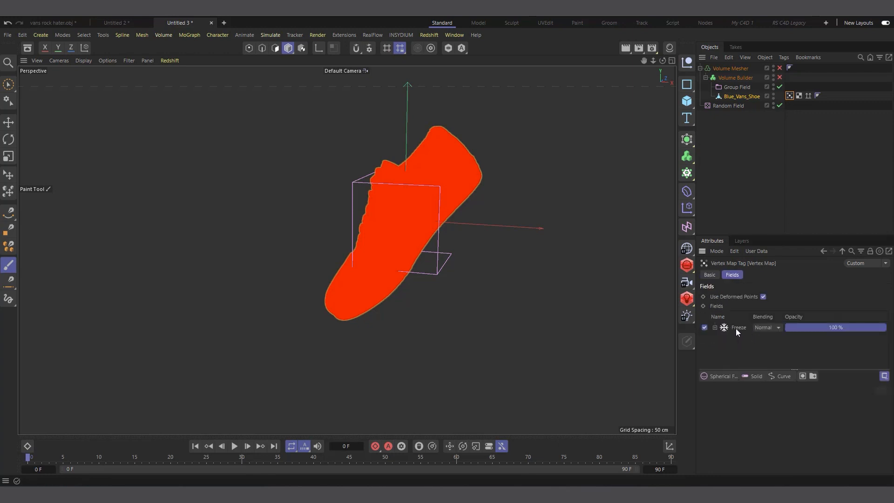
pyautogui.click(739, 328)
pyautogui.press('Delete')
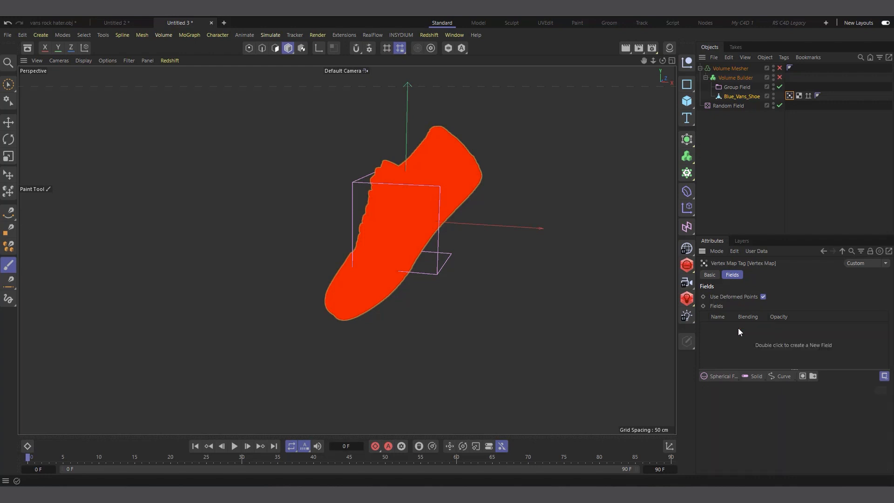
pyautogui.click(715, 377)
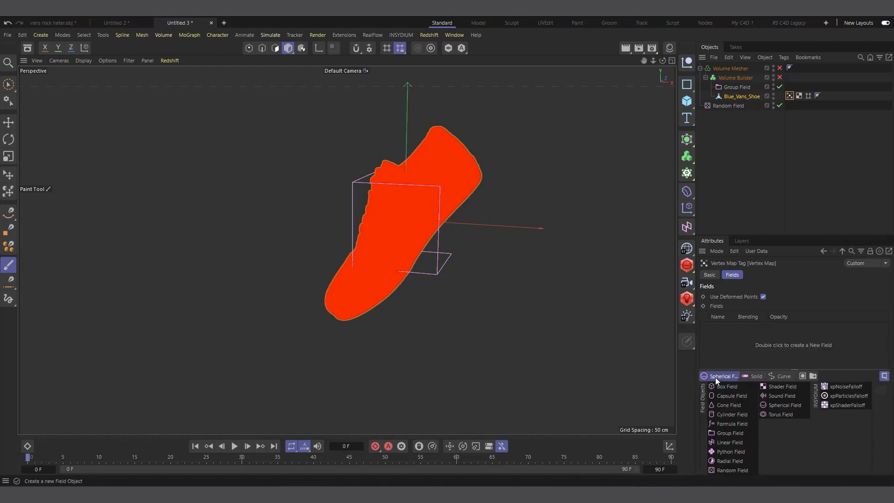
pyautogui.click(793, 406)
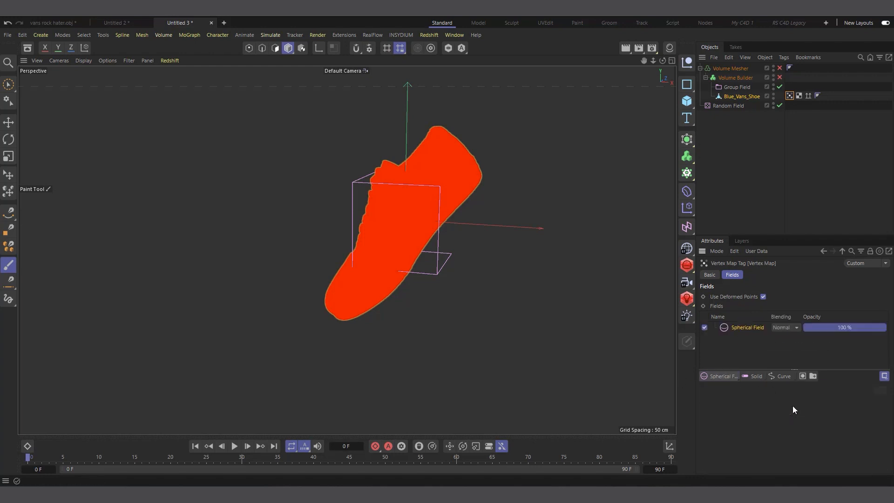
# Step: In the Right view, move the Spherical Field up to the shoe's ankle opening
pyautogui.click(9, 122)
pyautogui.click(671, 62)
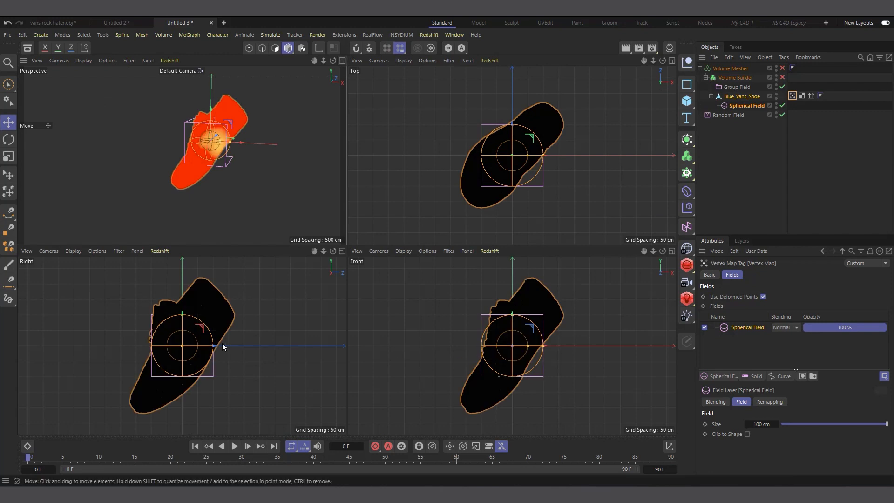
pyautogui.click(342, 253)
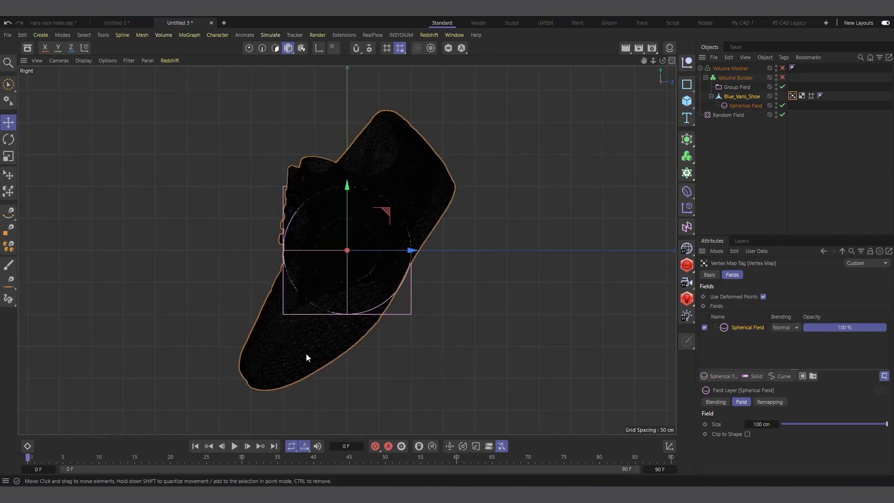
pyautogui.click(741, 106)
pyautogui.moveTo(374, 245); pyautogui.dragTo(399, 153)
pyautogui.click(671, 61)
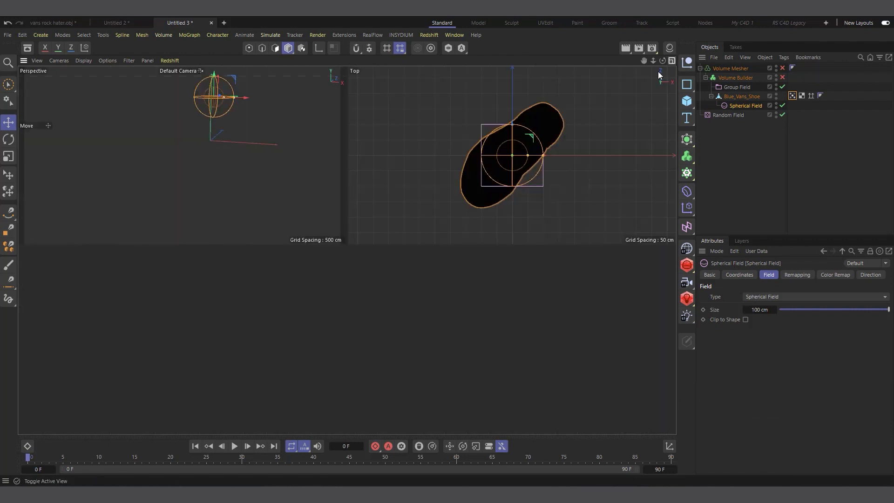
# Step: Move the Spherical Field about 51 cm along X in the Front view, centring it over the shoe's ankle, and fine-tune it in Perspective
pyautogui.moveTo(533, 282); pyautogui.dragTo(550, 281)
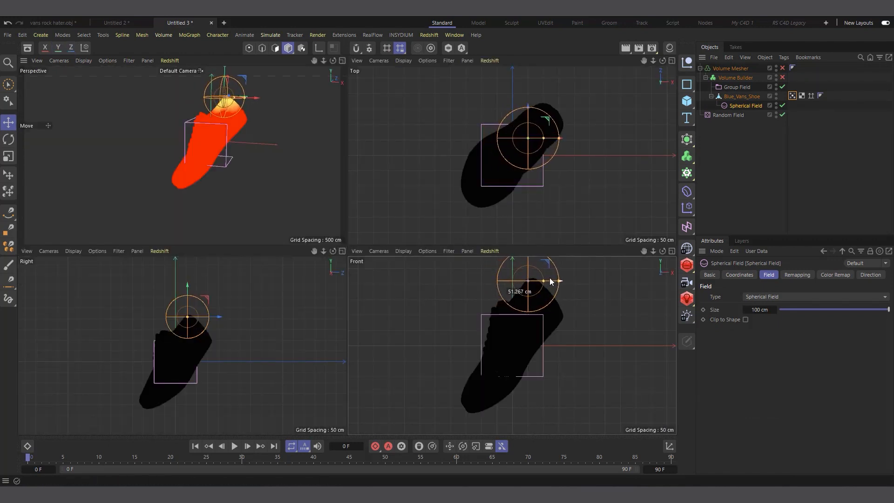
pyautogui.middleClick(345, 91)
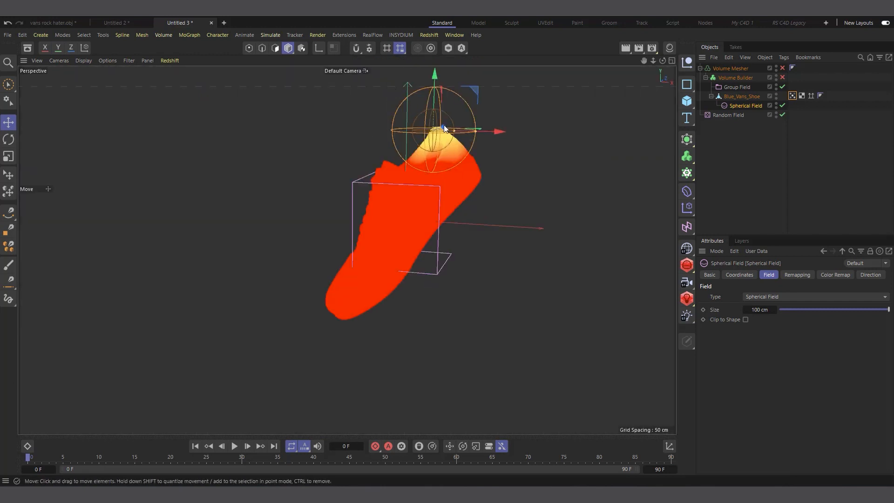
pyautogui.moveTo(481, 122); pyautogui.dragTo(498, 133)
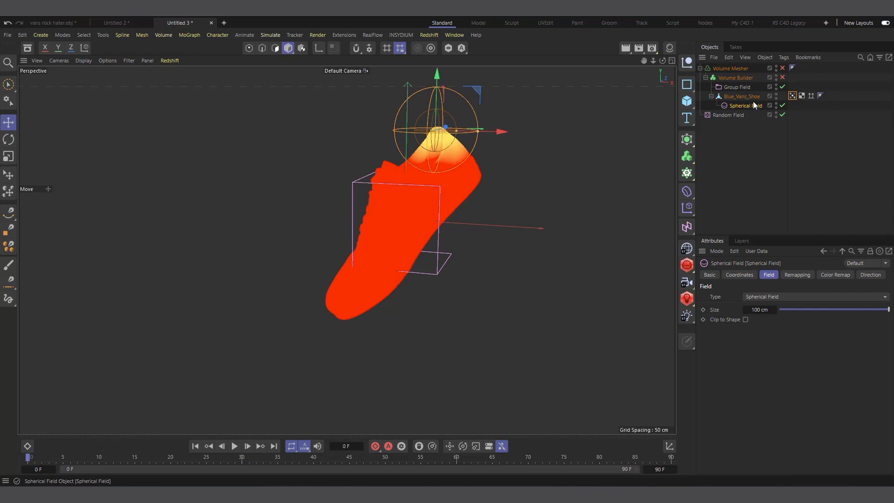
# Step: Add a Freeze layer above the Spherical Field in the shoe's Vertex Map, with blending set to Max and mode to Grow
pyautogui.click(794, 95)
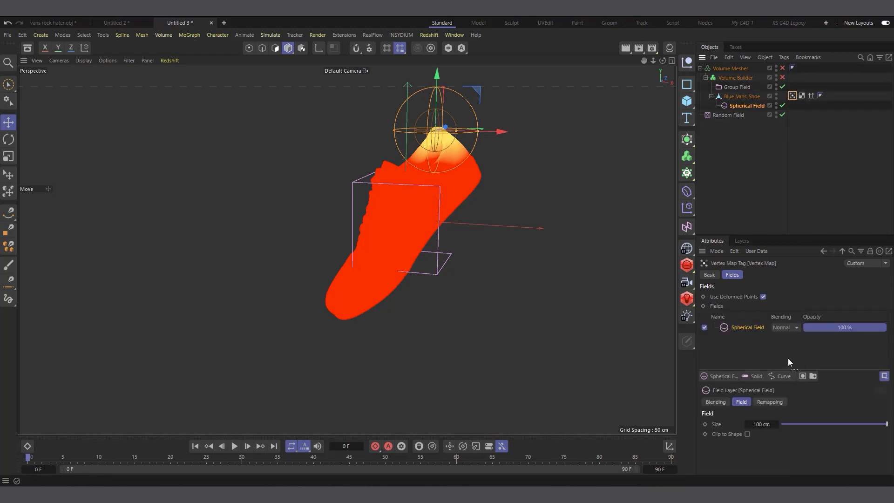
pyautogui.click(782, 376)
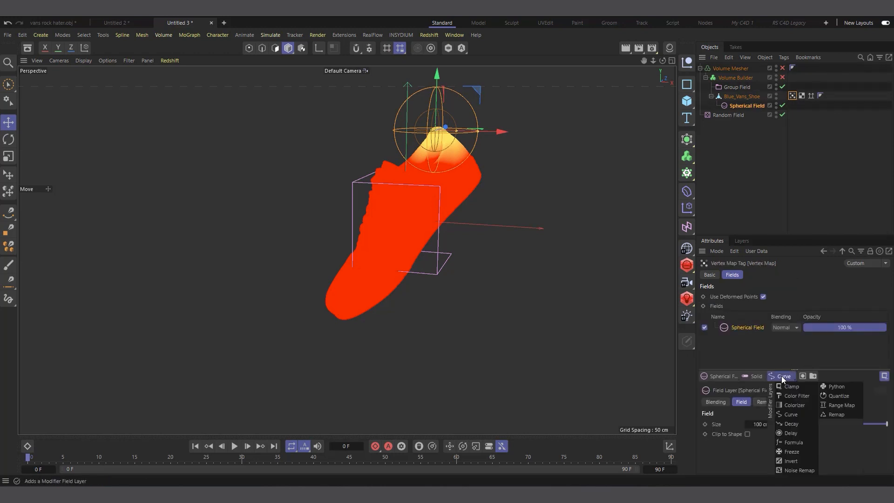
pyautogui.click(791, 452)
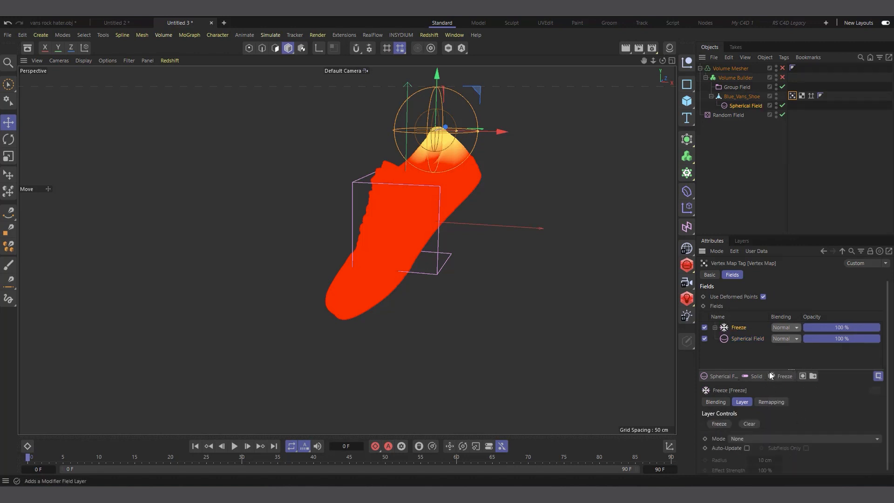
pyautogui.click(789, 328)
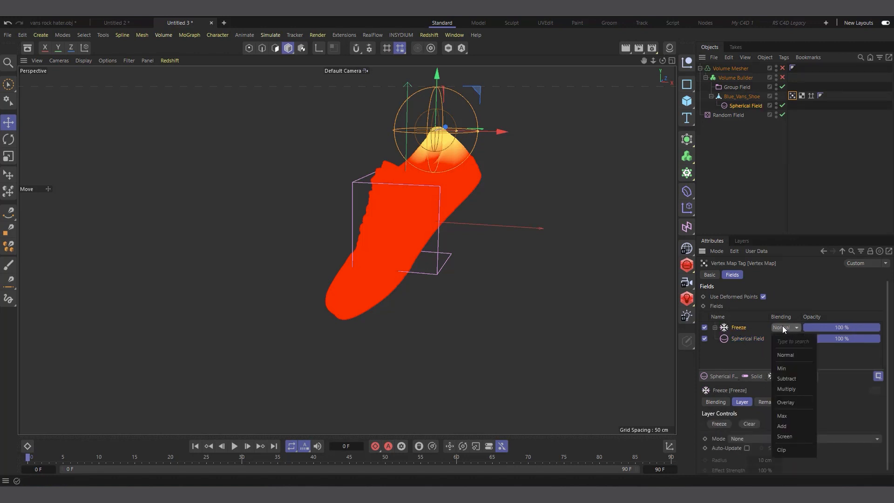
pyautogui.click(790, 417)
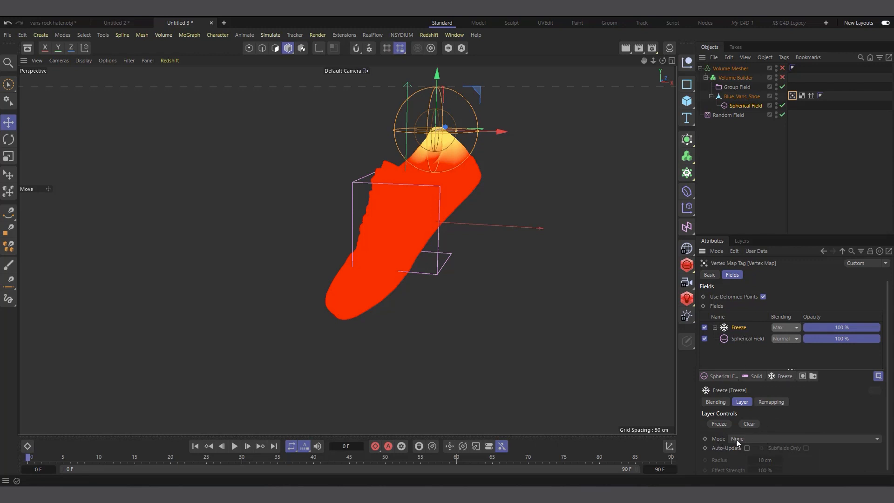
pyautogui.click(753, 438)
pyautogui.click(765, 426)
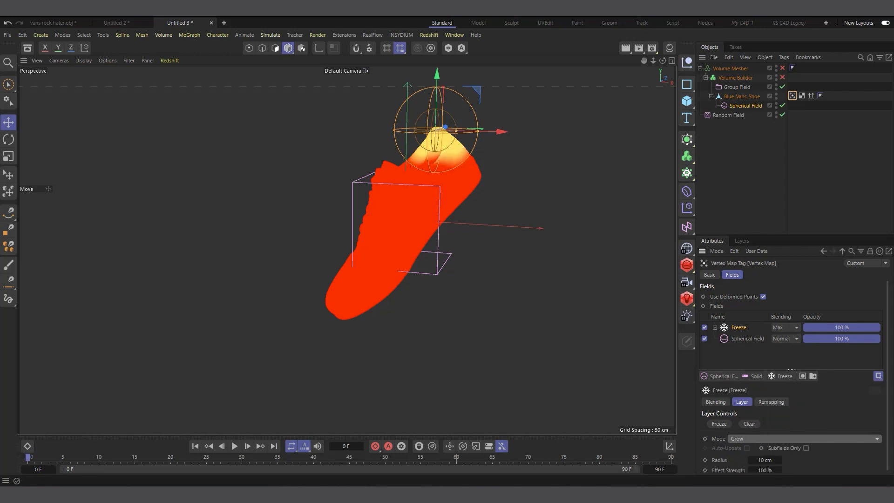
# Step: Preview the vertex map growth, set the Freeze layer's Effect Strength to 20 %, and replay the animation from the start
pyautogui.click(234, 447)
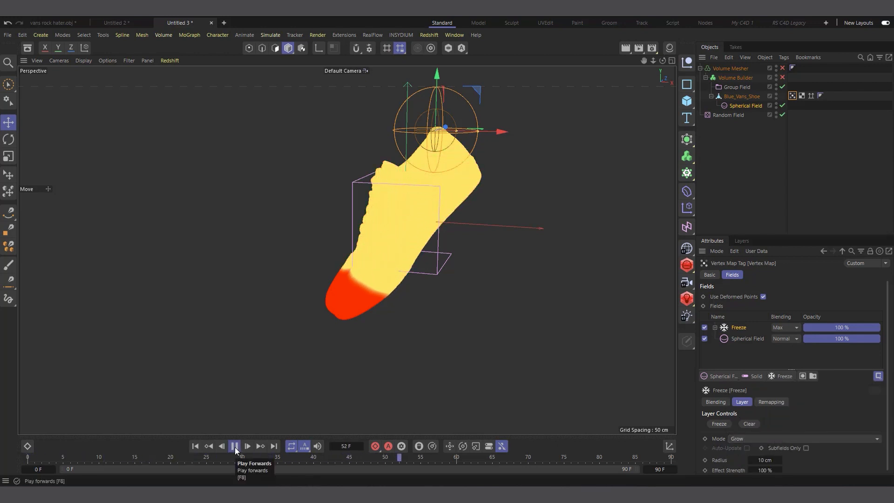
pyautogui.click(234, 448)
pyautogui.scroll(-1, 823, 469)
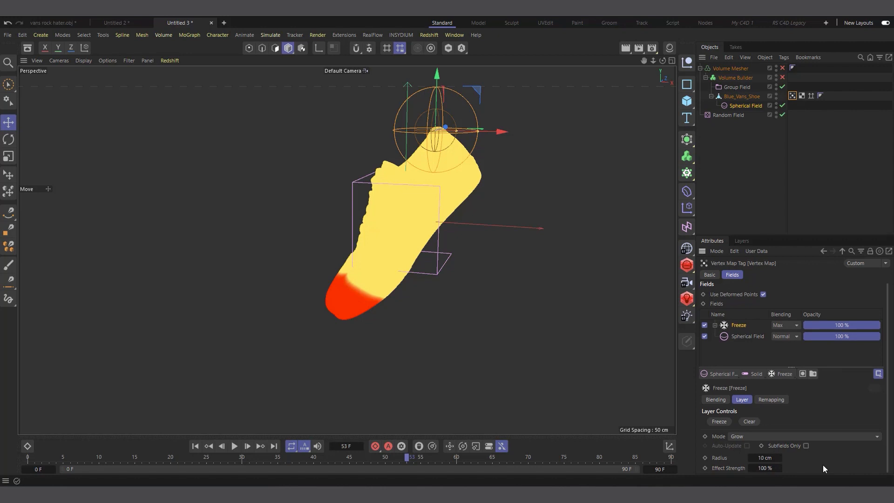
pyautogui.doubleClick(764, 469)
pyautogui.write('30')
pyautogui.press('Return')
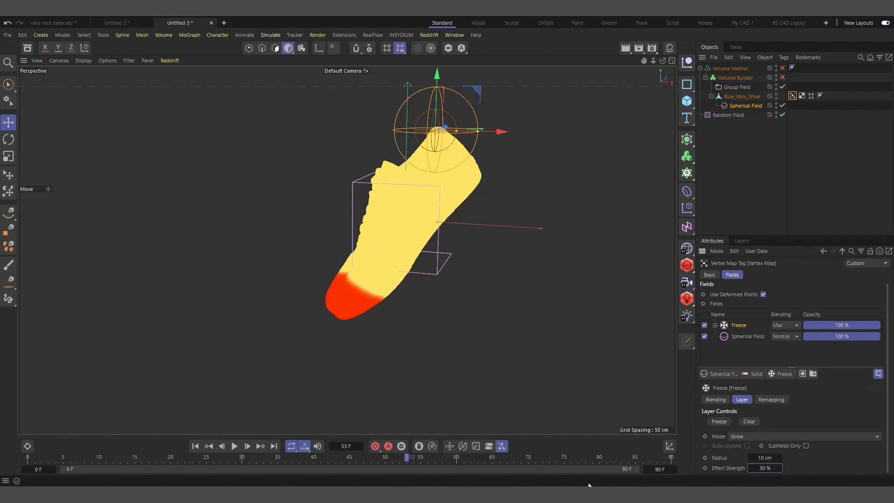
pyautogui.doubleClick(763, 468)
pyautogui.write('20')
pyautogui.click(198, 446)
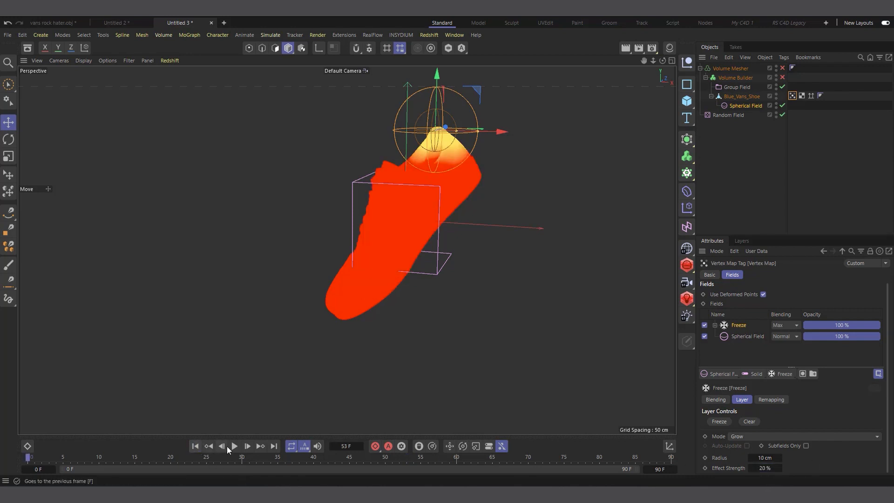
pyautogui.click(236, 446)
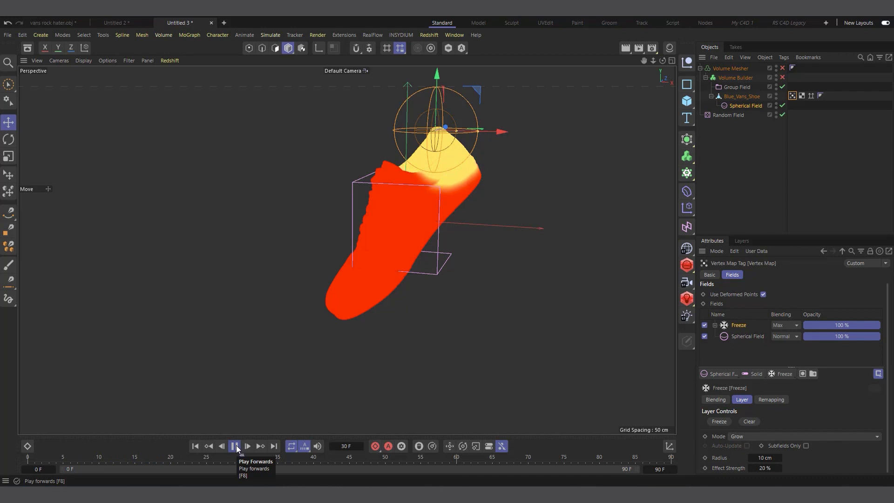
pyautogui.click(235, 446)
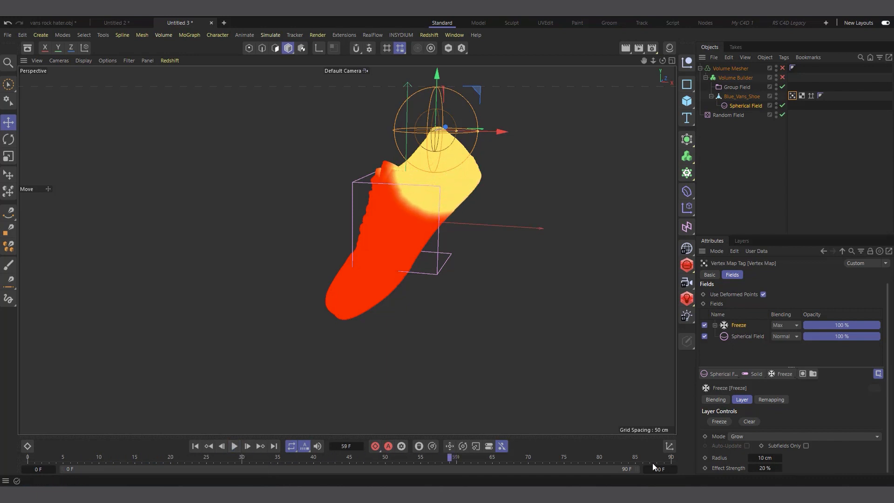
# Step: Extend the timeline to 200 frames, play back the vertex map growth, and return to the first frame
pyautogui.click(658, 469)
pyautogui.write('200')
pyautogui.press('Return')
pyautogui.click(235, 446)
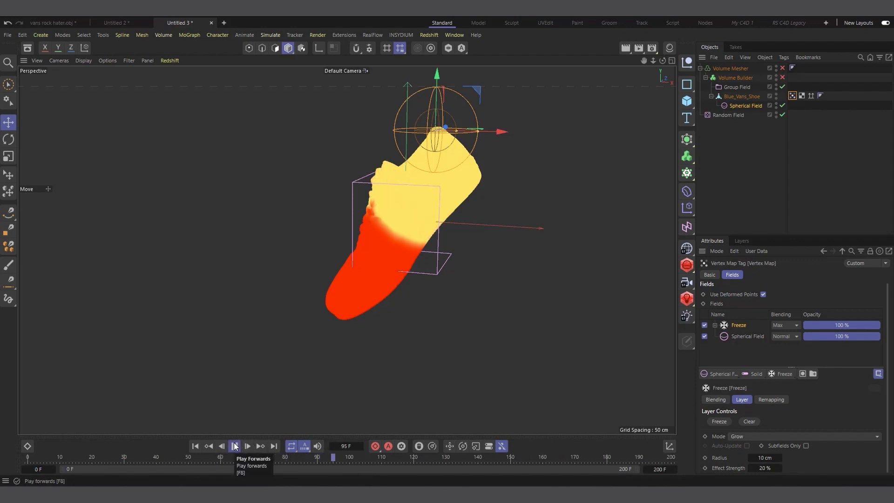
pyautogui.click(235, 446)
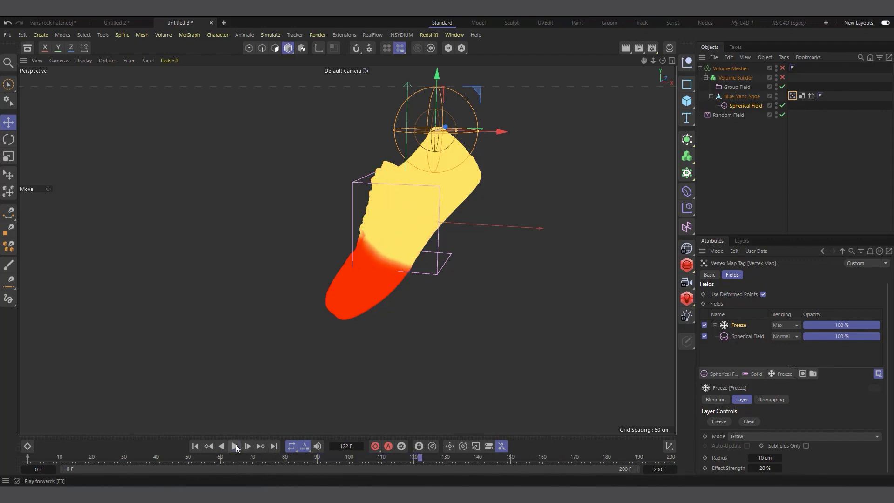
pyautogui.click(195, 446)
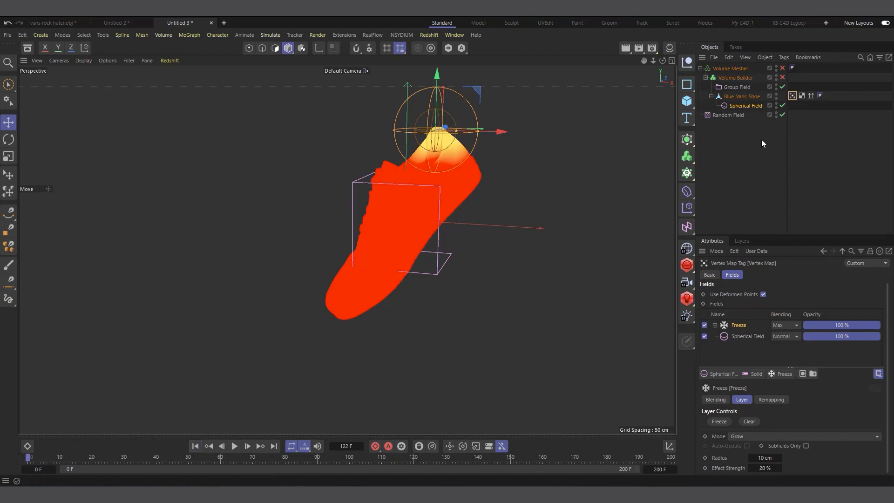
# Step: Add the shoe's Vertex Map to the Group Field's layer list beneath the Random Field
pyautogui.click(741, 88)
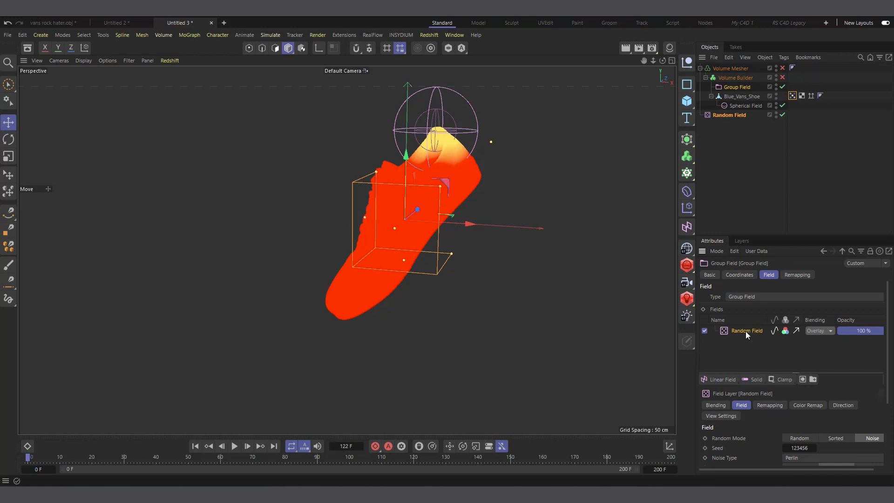
pyautogui.press('Delete')
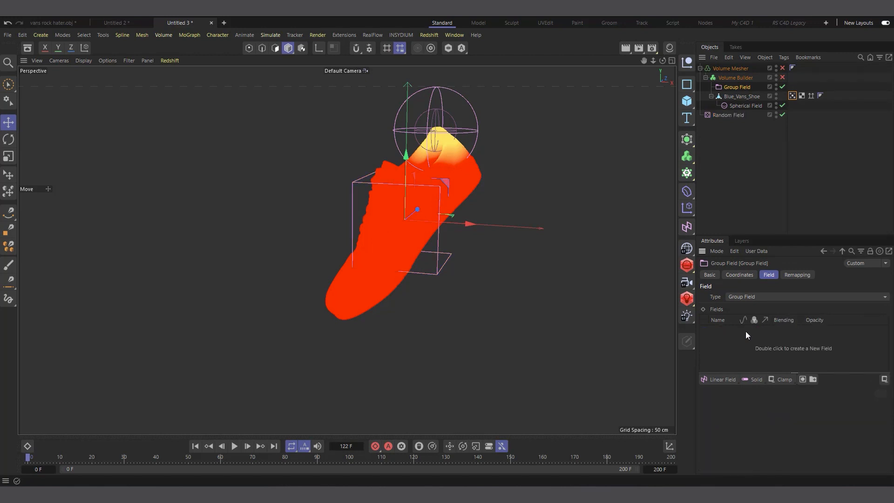
pyautogui.hotkey('ctrl', 'z')
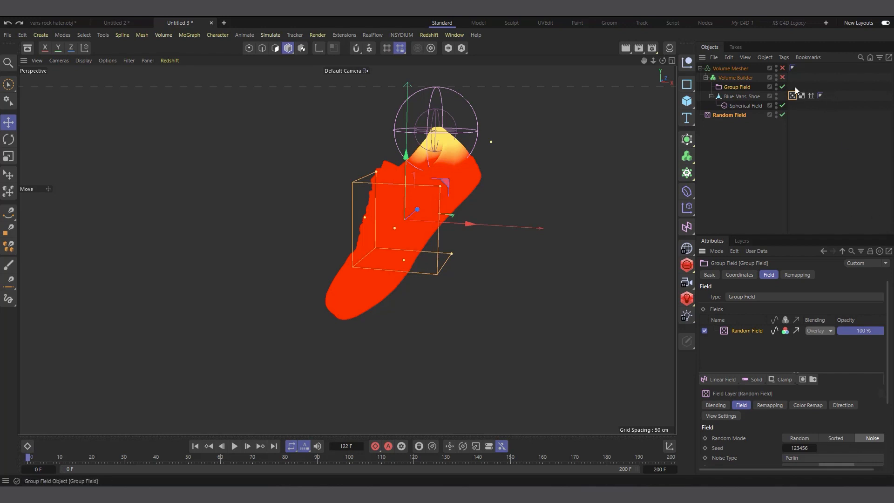
pyautogui.moveTo(662, 61); pyautogui.dragTo(665, 63)
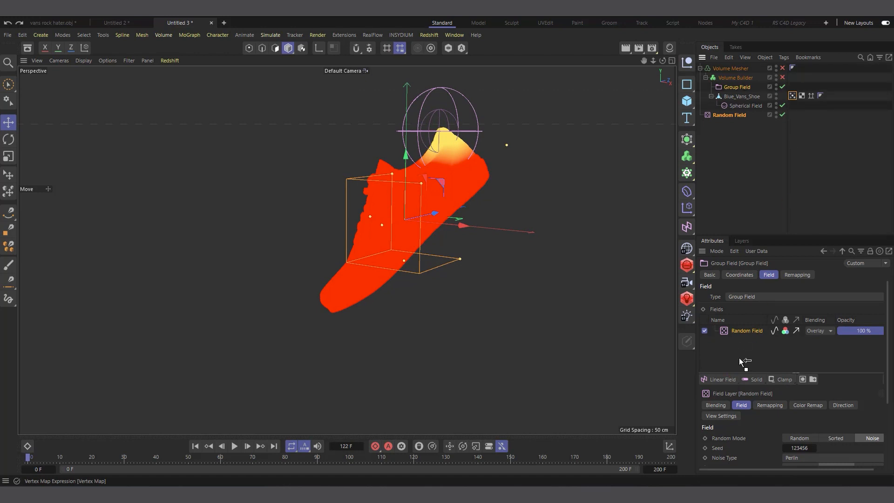
pyautogui.moveTo(739, 358); pyautogui.dragTo(740, 357)
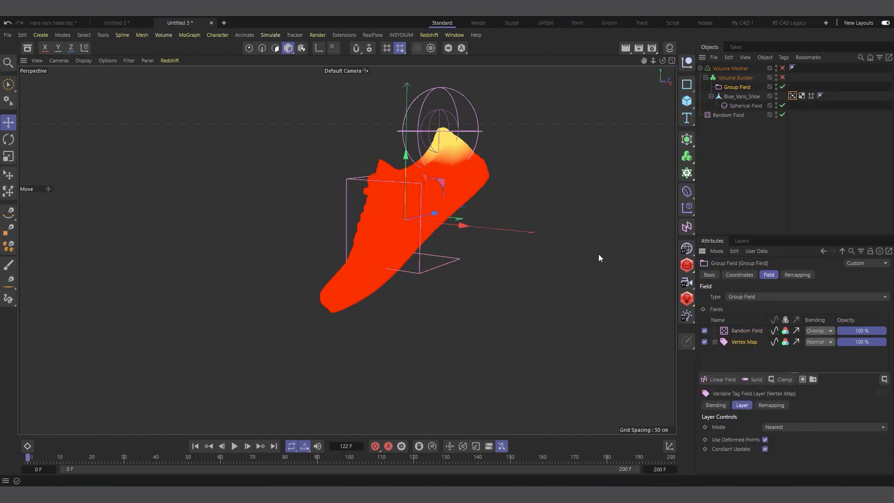
# Step: Enable the Volume Builder and briefly play the animation to preview the shoe volume growing
pyautogui.click(745, 77)
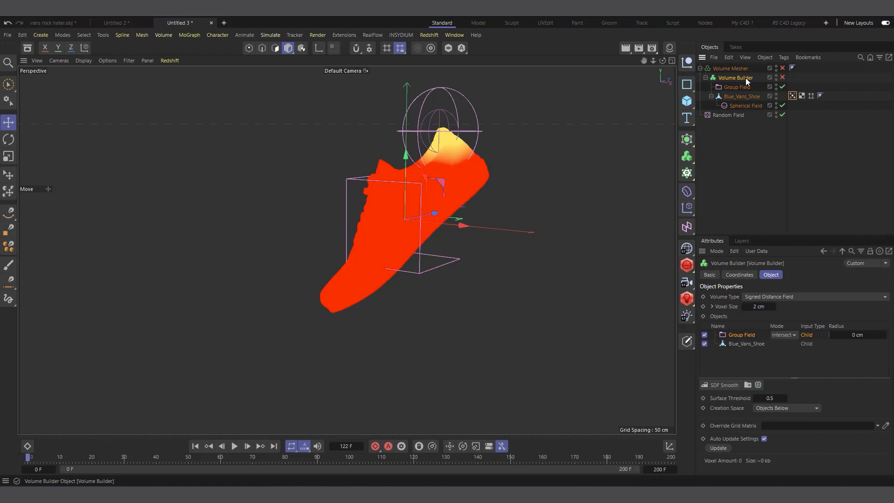
pyautogui.click(783, 77)
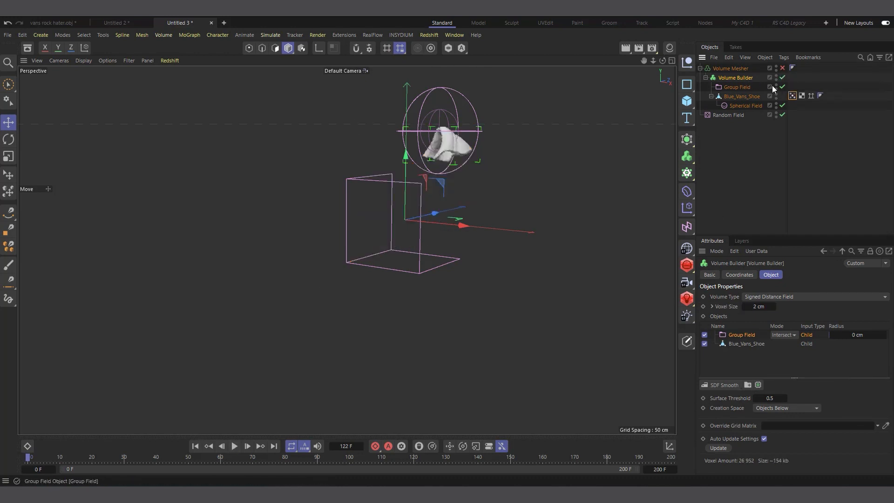
pyautogui.click(235, 446)
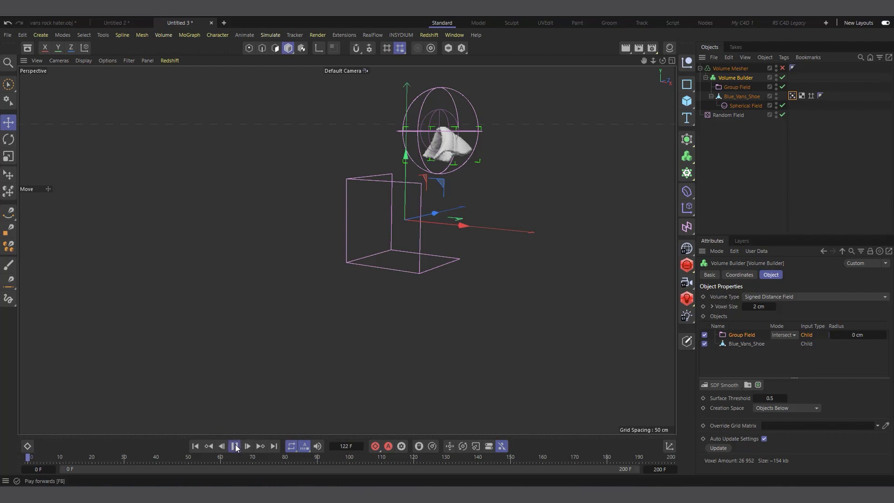
pyautogui.click(236, 446)
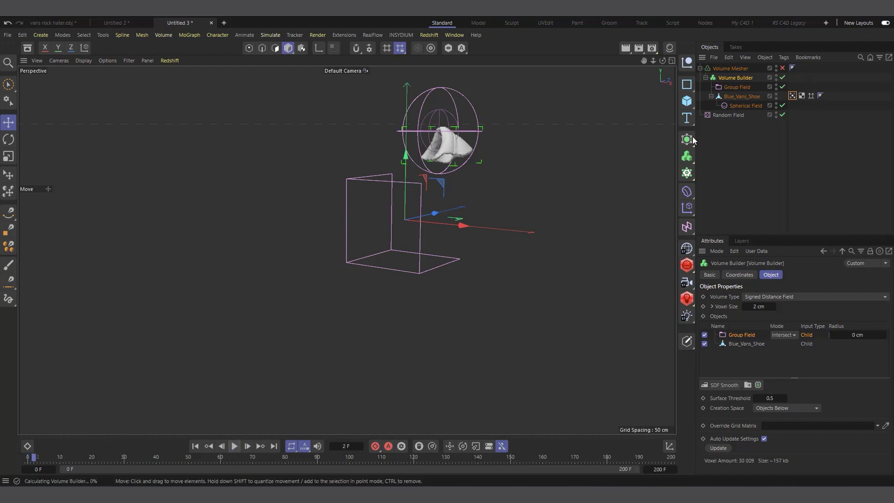
# Step: Set the Volume Builder's Voxel Size to 6 cm and play the growth animation
pyautogui.click(761, 306)
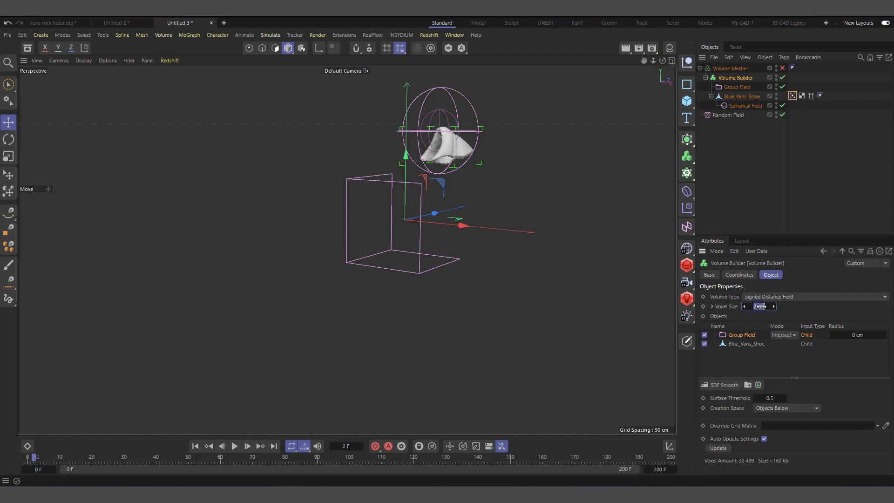
pyautogui.write('4')
pyautogui.press('Return')
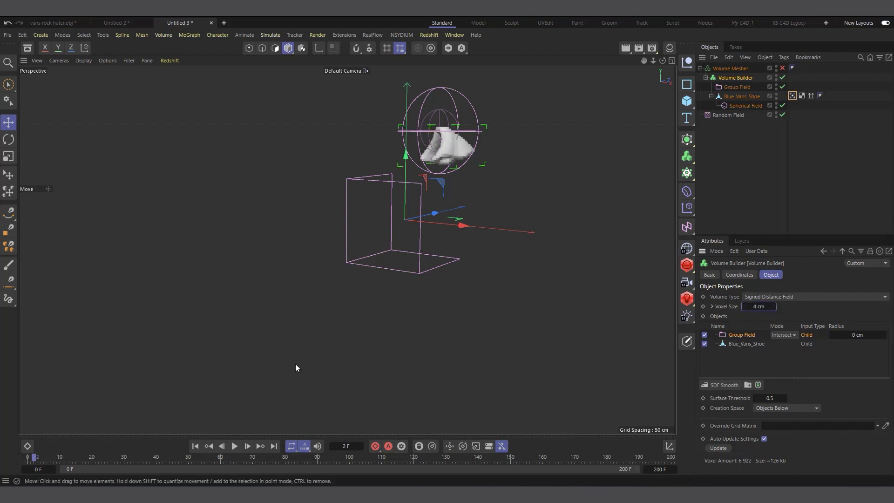
pyautogui.click(235, 446)
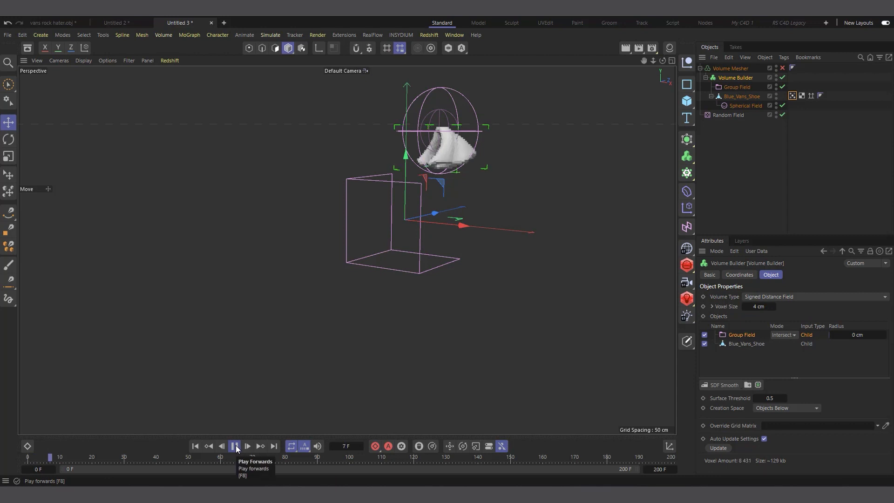
pyautogui.click(759, 306)
pyautogui.write('6')
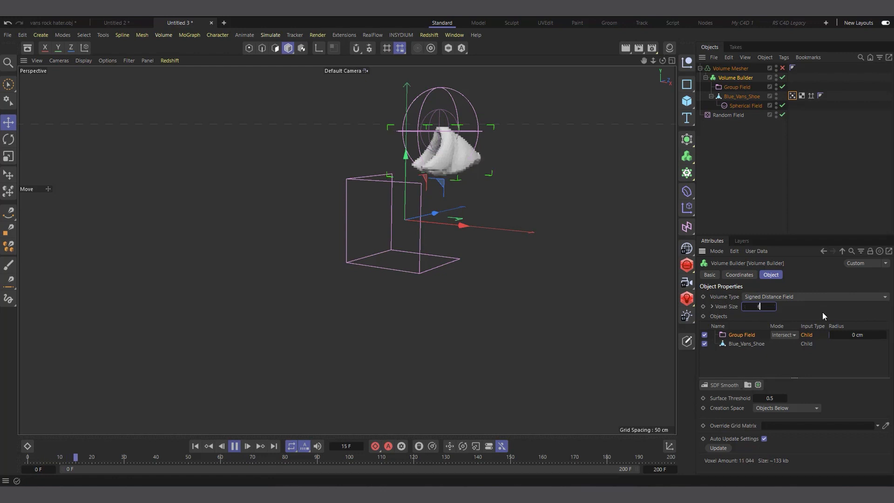
pyautogui.click(195, 448)
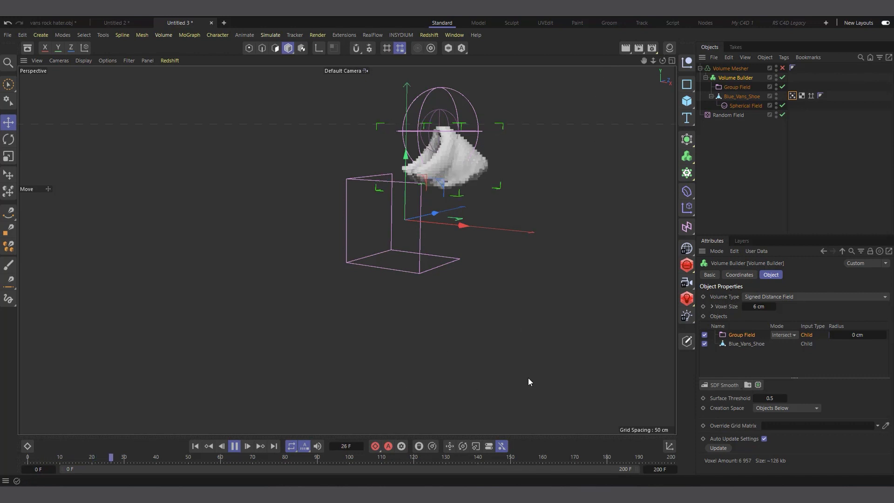
pyautogui.click(235, 446)
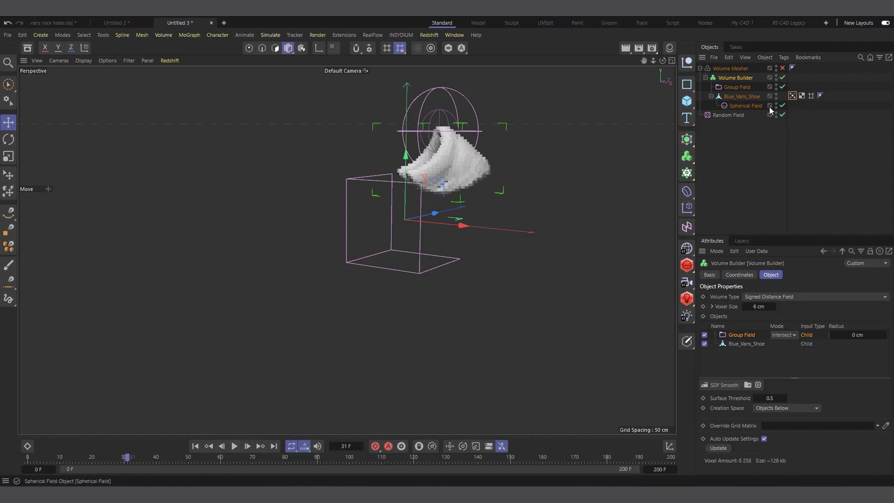
# Step: Set the Random Field's noise Scale to 100 %
pyautogui.click(714, 115)
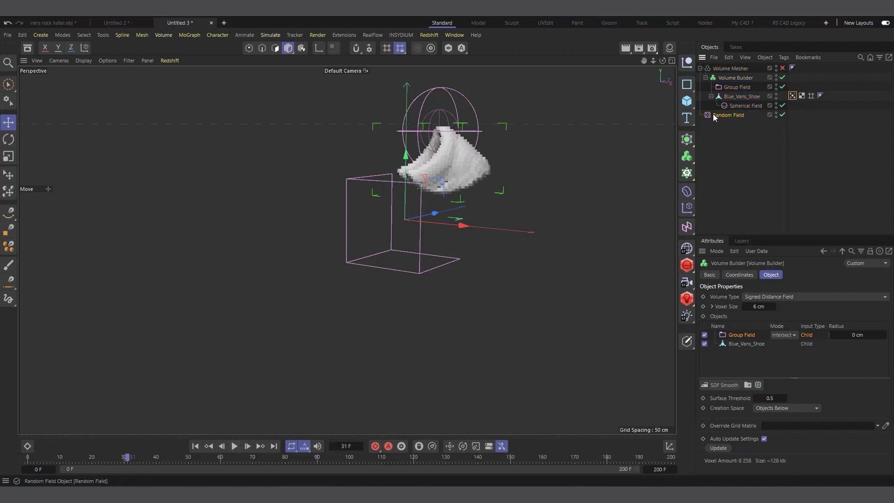
pyautogui.click(792, 95)
pyautogui.click(737, 330)
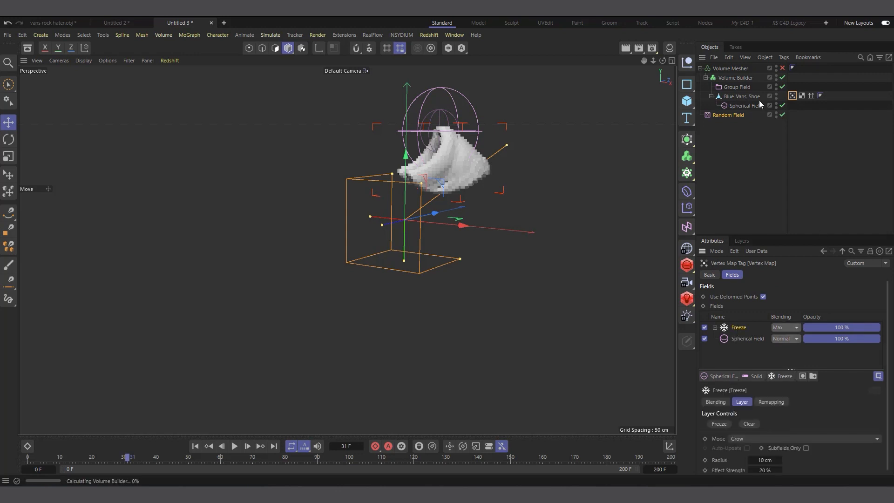
pyautogui.click(733, 88)
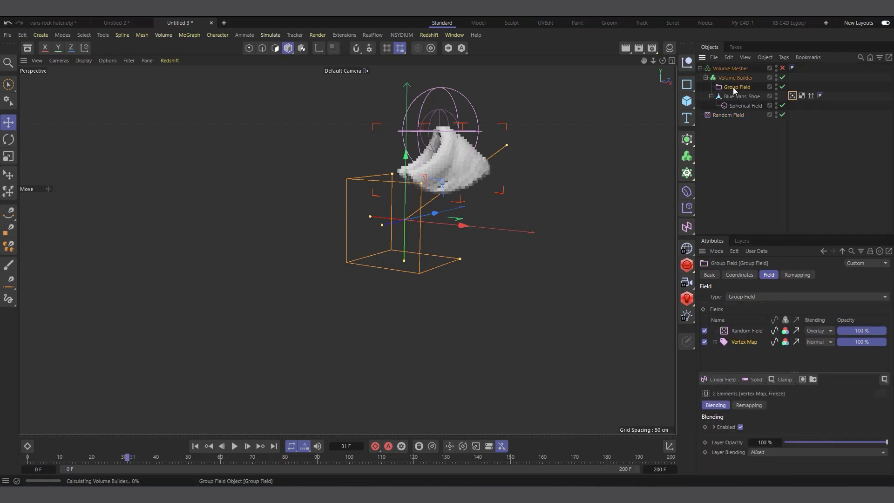
pyautogui.click(747, 330)
pyautogui.click(728, 116)
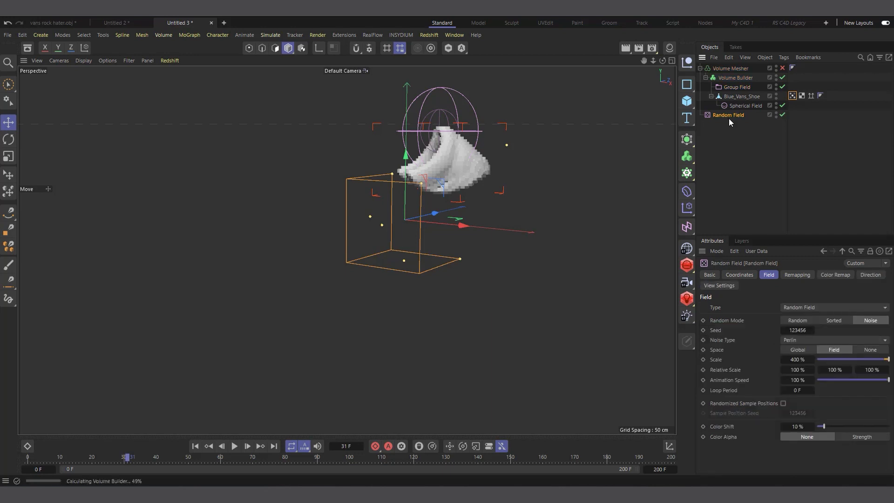
pyautogui.click(797, 360)
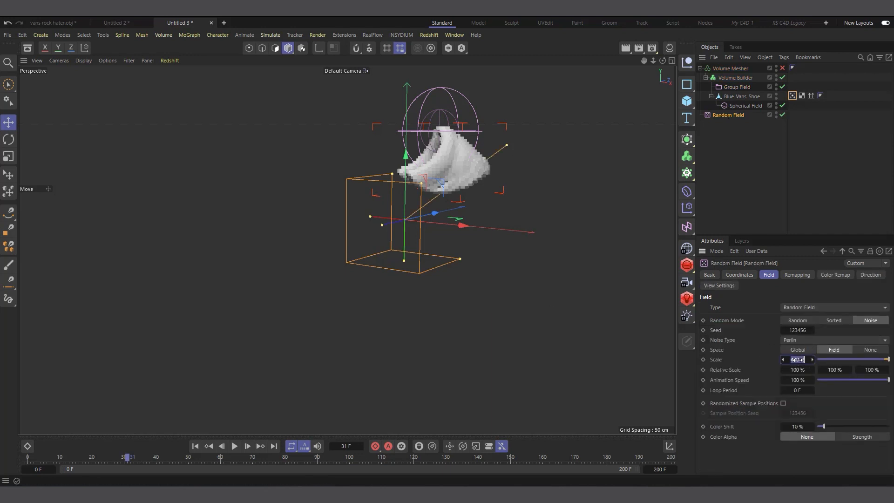
pyautogui.write('100')
# Step: Try the Luka noise type on the Random Field and set it back to Perlin
pyautogui.click(800, 343)
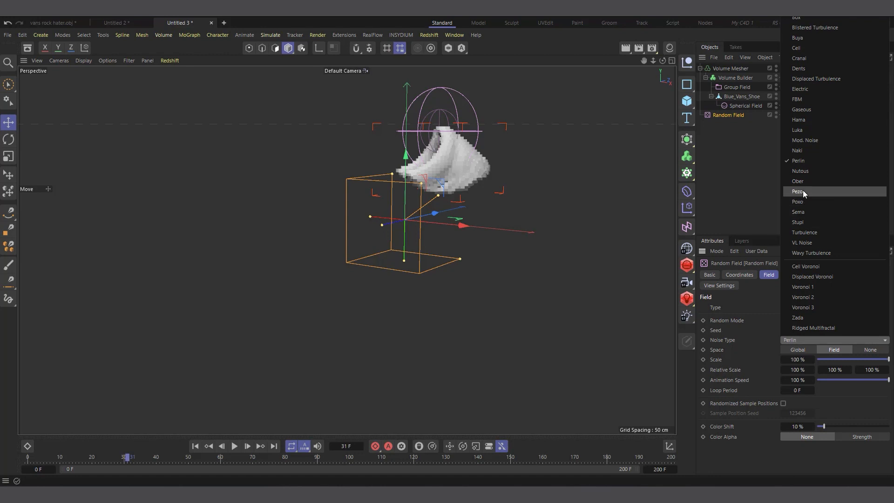
pyautogui.click(807, 129)
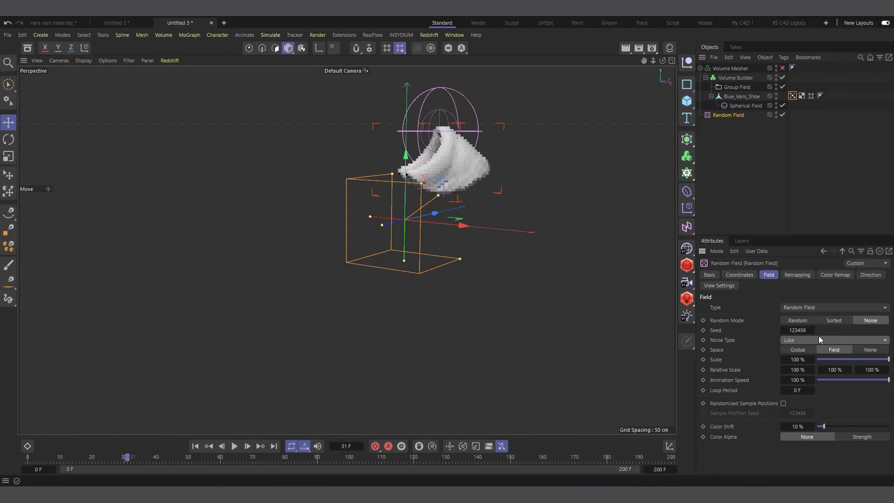
pyautogui.click(802, 340)
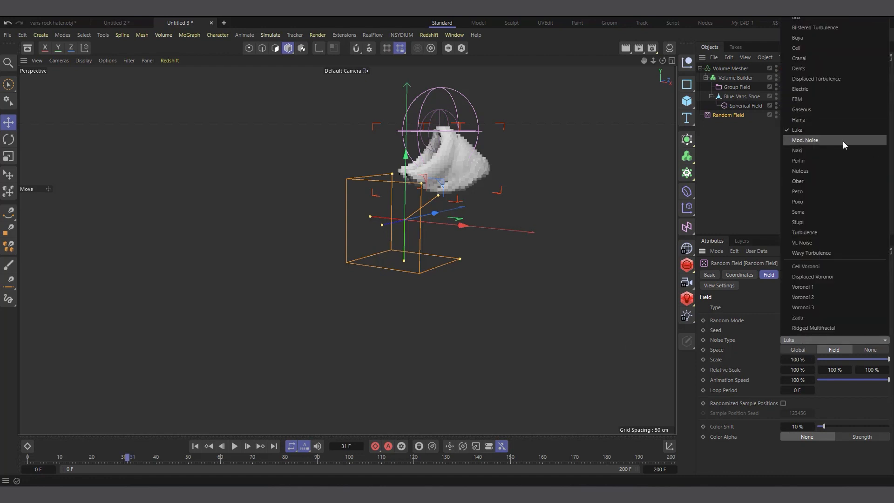
pyautogui.click(834, 161)
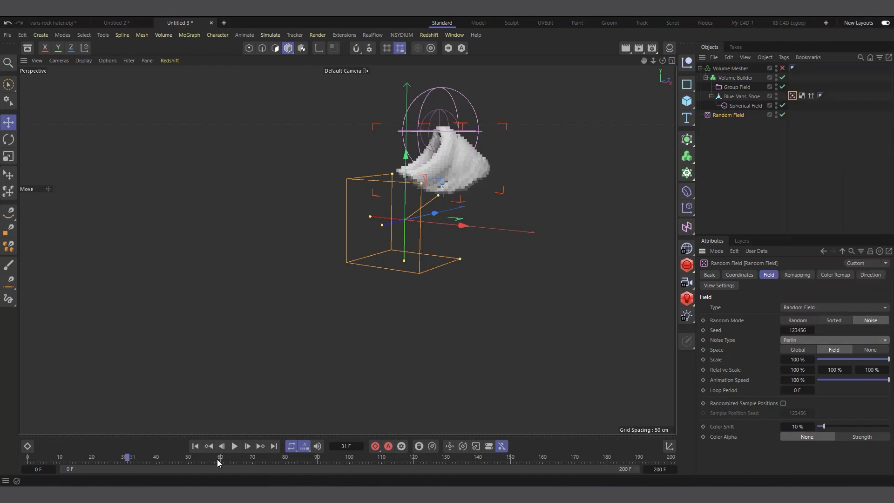
# Step: Return to the first frame and briefly play the animation to check the volume growth with the smaller noise scale
pyautogui.click(195, 446)
pyautogui.click(234, 446)
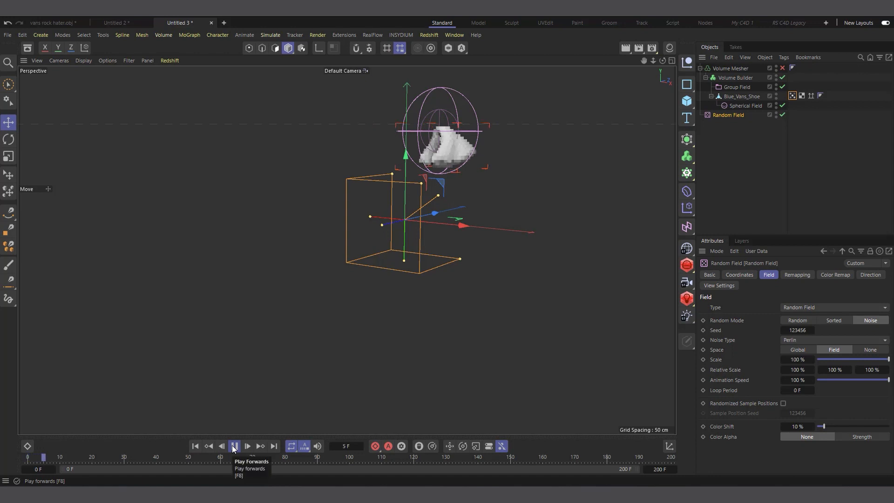
pyautogui.click(234, 446)
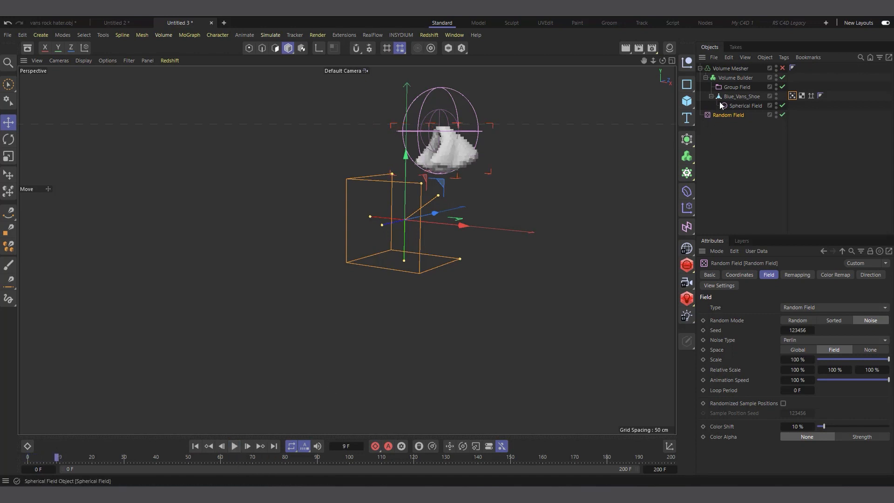
# Step: Enable the Volume Mesher and set the Volume Builder's Voxel Size to 2 cm
pyautogui.click(728, 68)
pyautogui.click(783, 68)
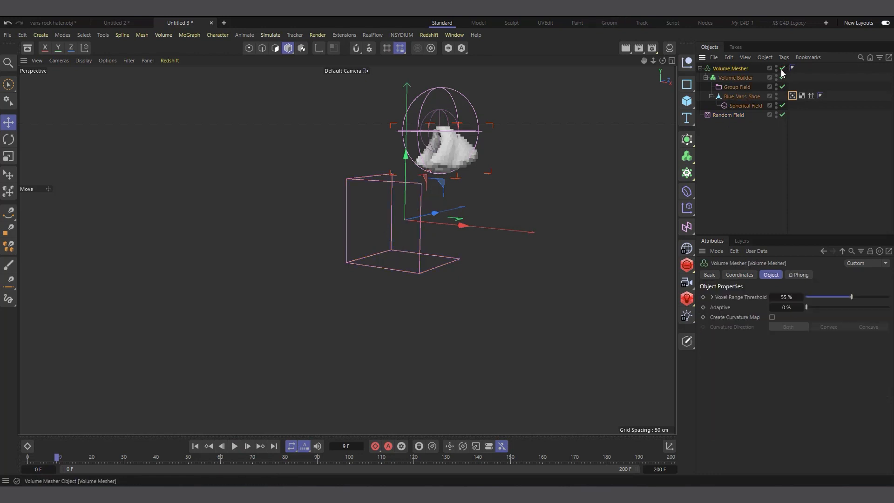
pyautogui.click(739, 78)
pyautogui.doubleClick(758, 306)
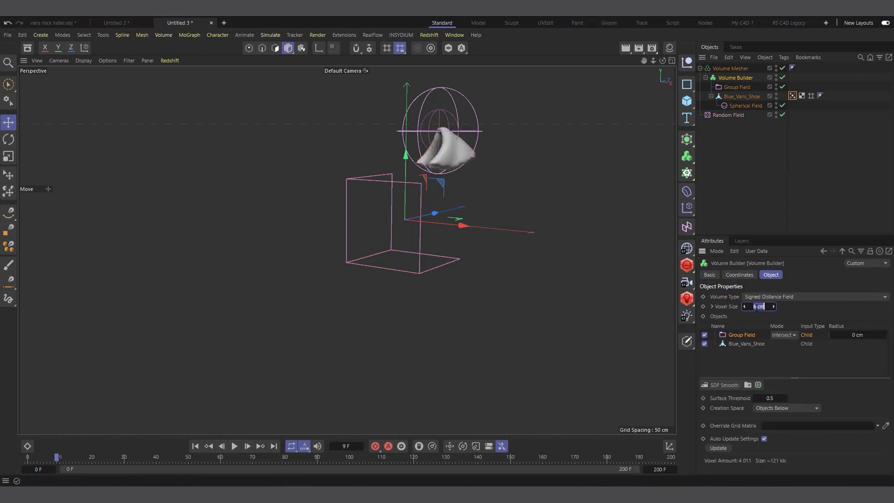
pyautogui.write('2')
pyautogui.press('Return')
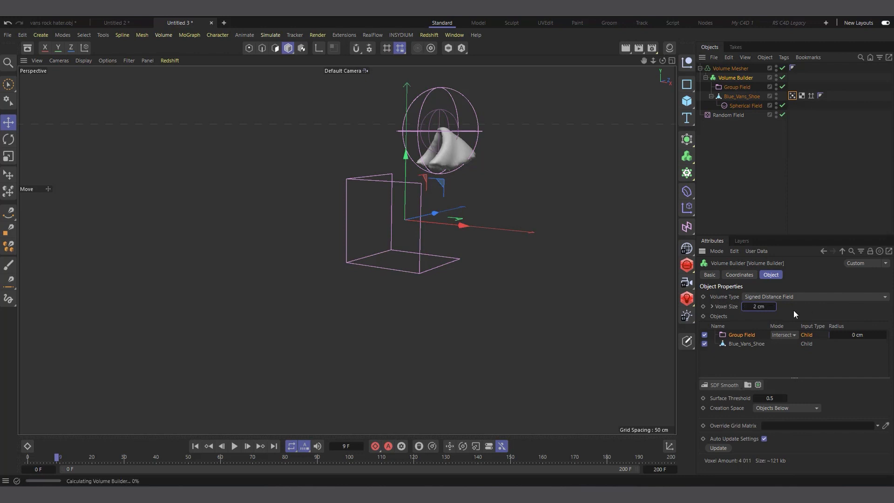
# Step: Try a Voxel Size of 1 cm on the Volume Builder and set it back to 2 cm
pyautogui.doubleClick(761, 306)
pyautogui.write('1')
pyautogui.press('Return')
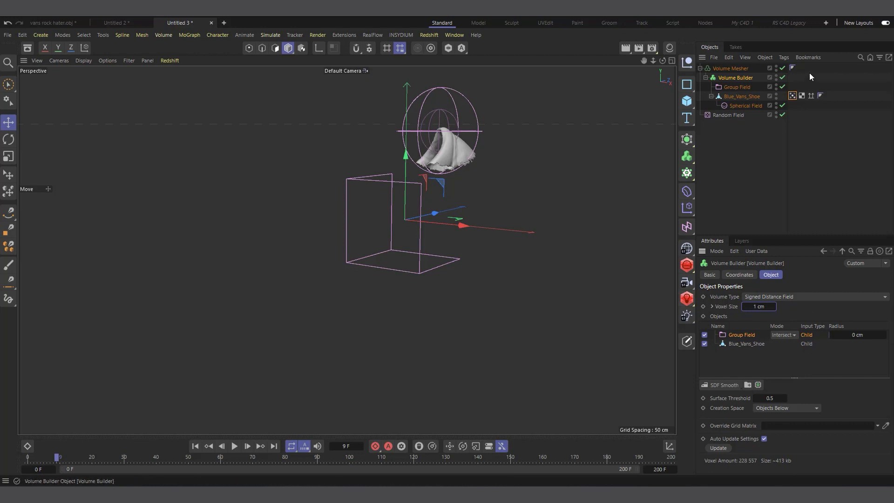
pyautogui.doubleClick(757, 306)
pyautogui.write('2')
pyautogui.press('Return')
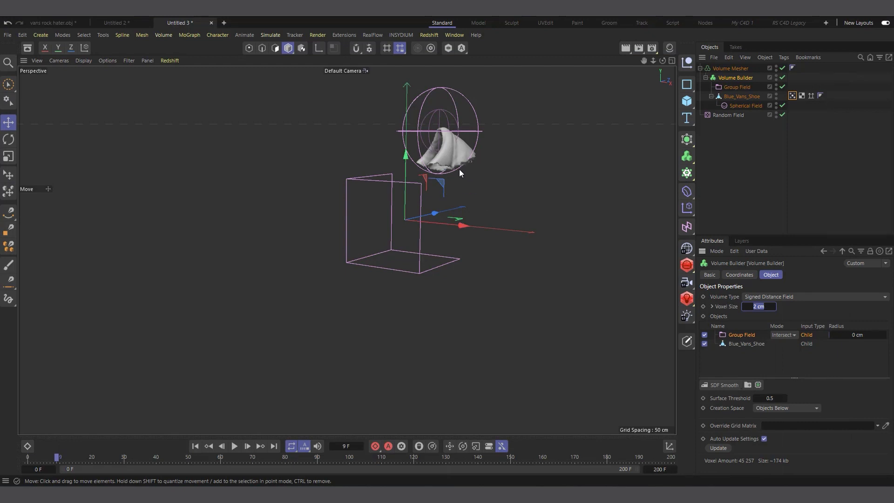
# Step: Disable the Volume Builder and the Volume Mesher
pyautogui.click(742, 178)
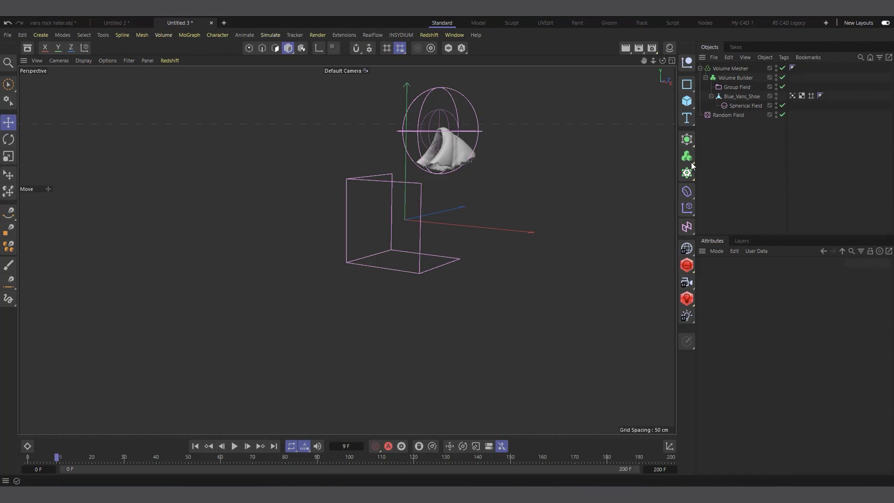
pyautogui.click(783, 77)
pyautogui.click(783, 68)
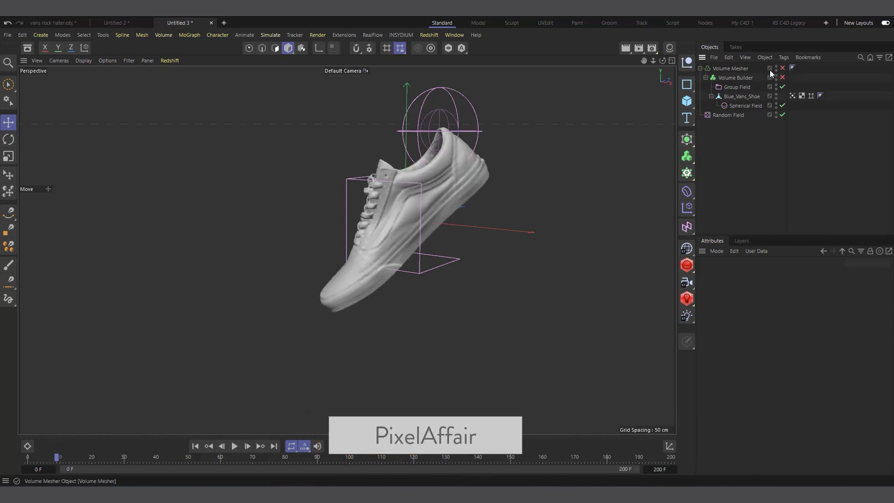
# Step: Rename the shoe's existing vertex map tag as Vertex Map 1
pyautogui.click(738, 97)
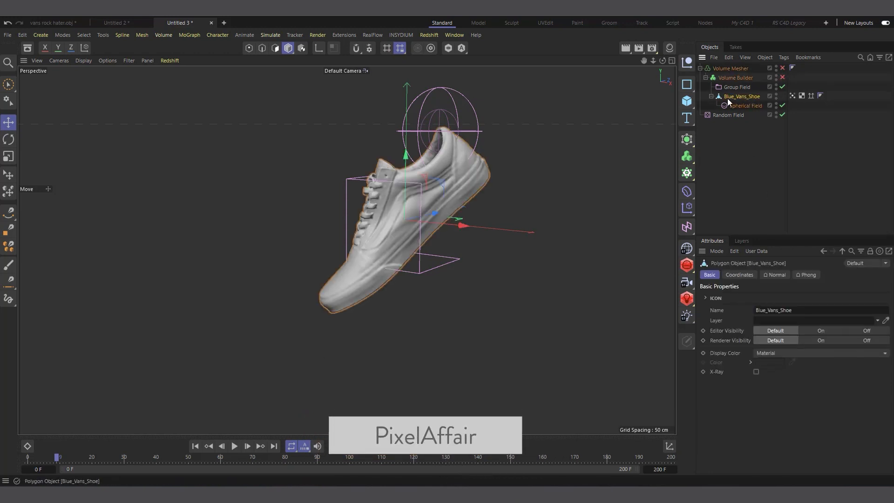
pyautogui.click(793, 95)
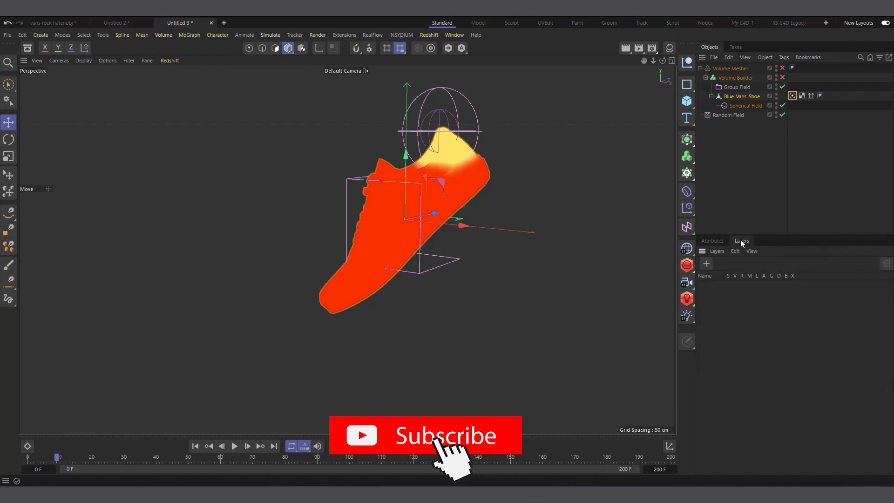
pyautogui.click(710, 275)
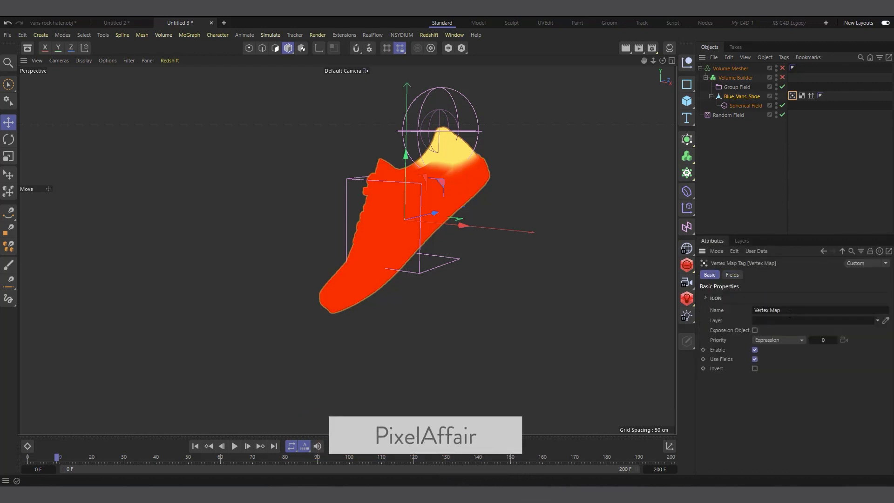
pyautogui.click(755, 310)
pyautogui.click(757, 310)
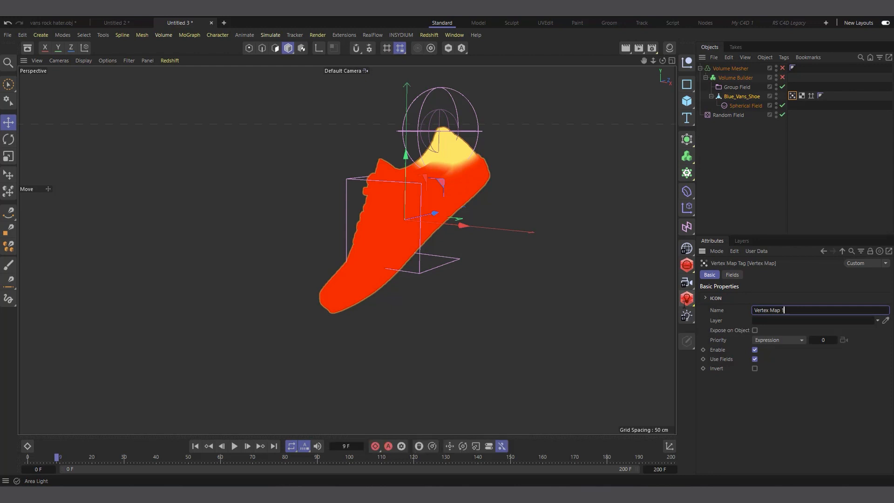
pyautogui.click(733, 217)
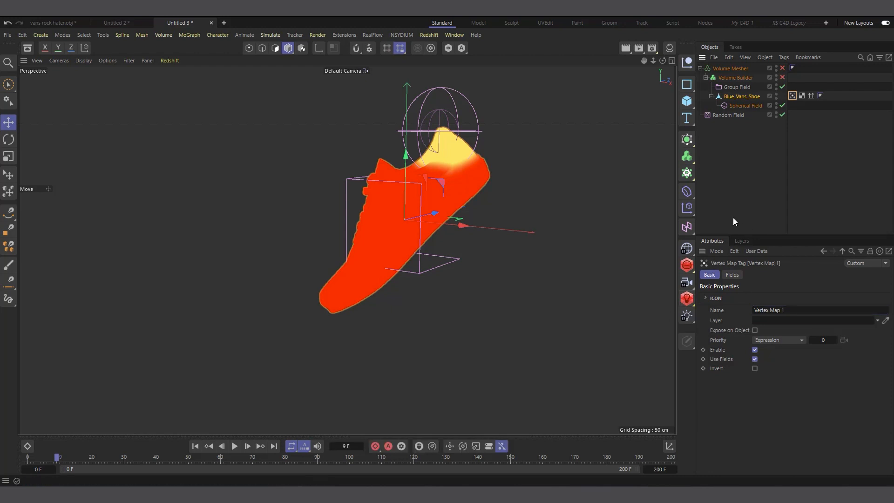
# Step: Add a second vertex map tag to Blue_Vans_Shoe and name it Vertex Map 2
pyautogui.click(747, 97)
pyautogui.rightClick(747, 96)
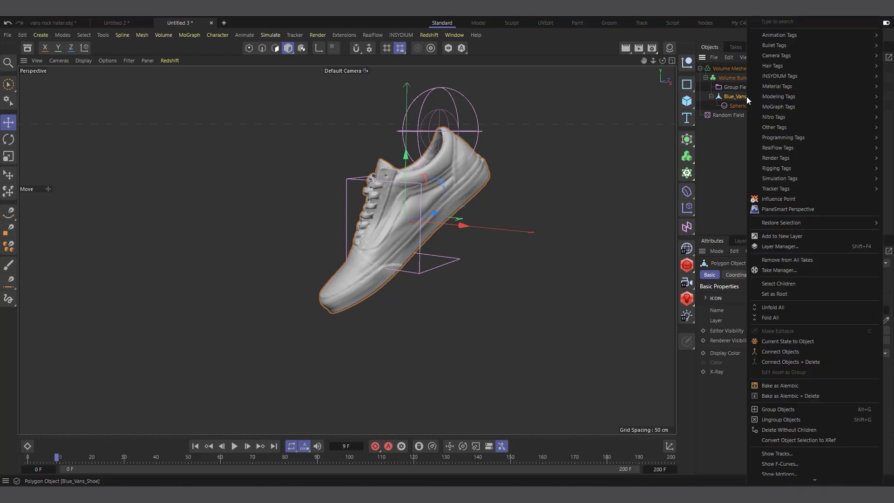
pyautogui.moveTo(767, 129)
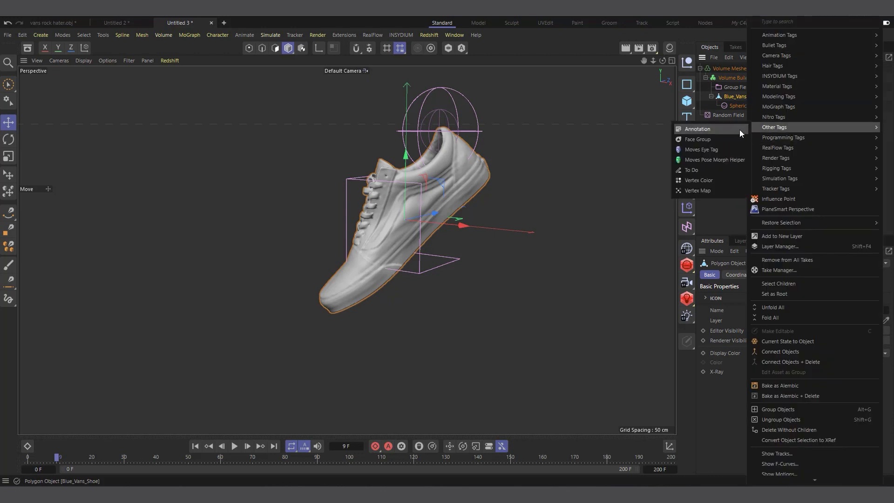
pyautogui.click(704, 192)
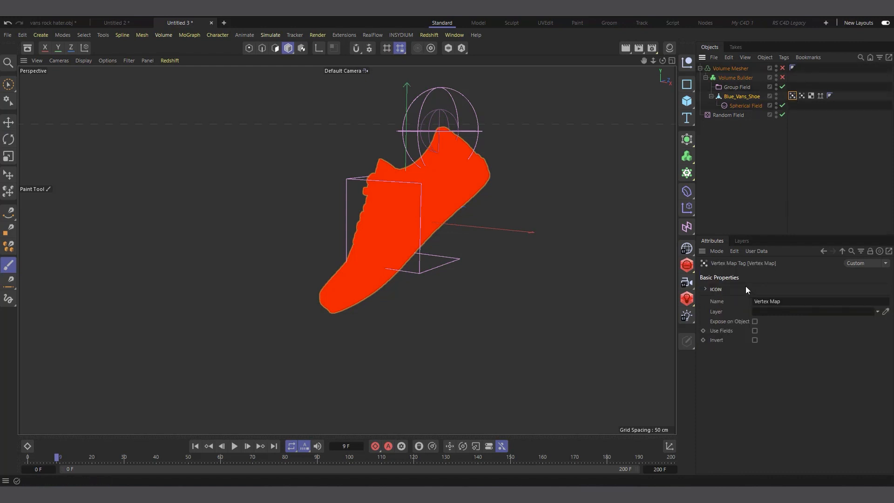
pyautogui.click(790, 301)
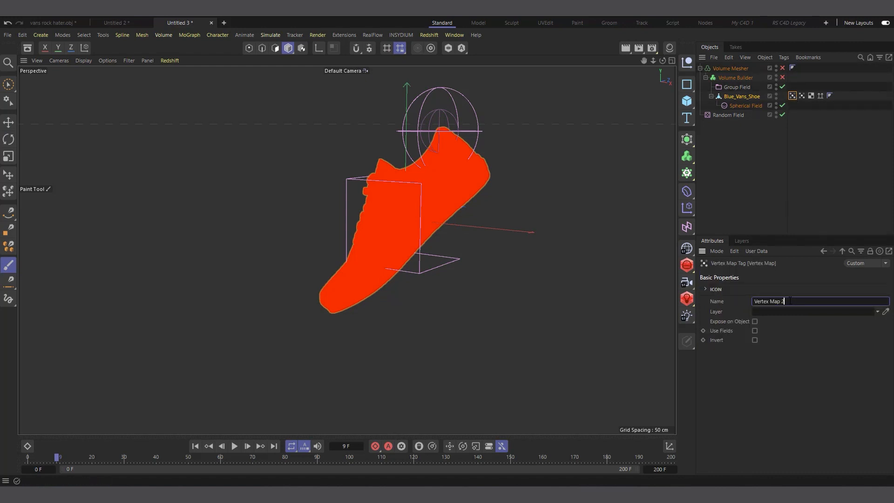
# Step: Enable Use Fields on Vertex Map 2 and delete its default Freeze layer
pyautogui.click(755, 330)
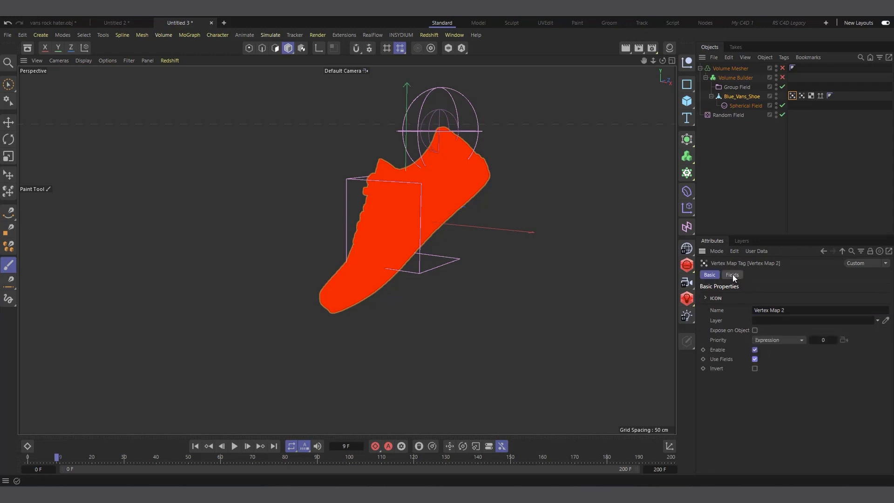
pyautogui.click(733, 275)
pyautogui.click(735, 328)
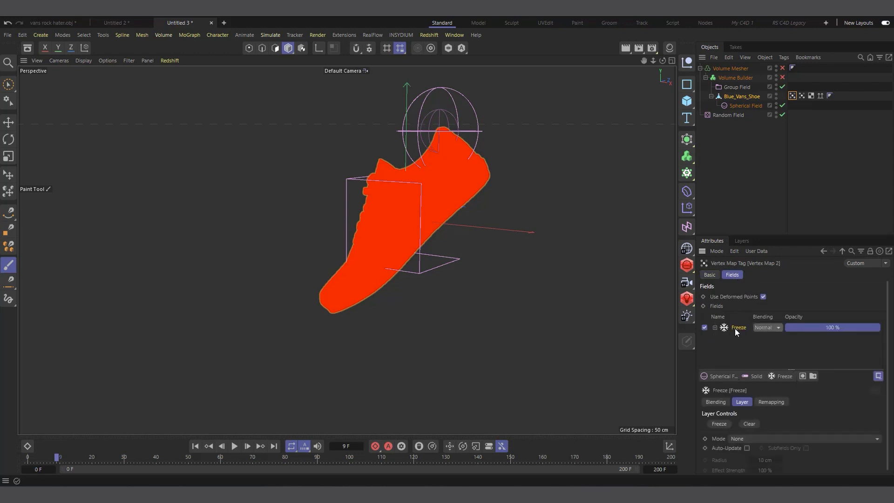
pyautogui.press('Delete')
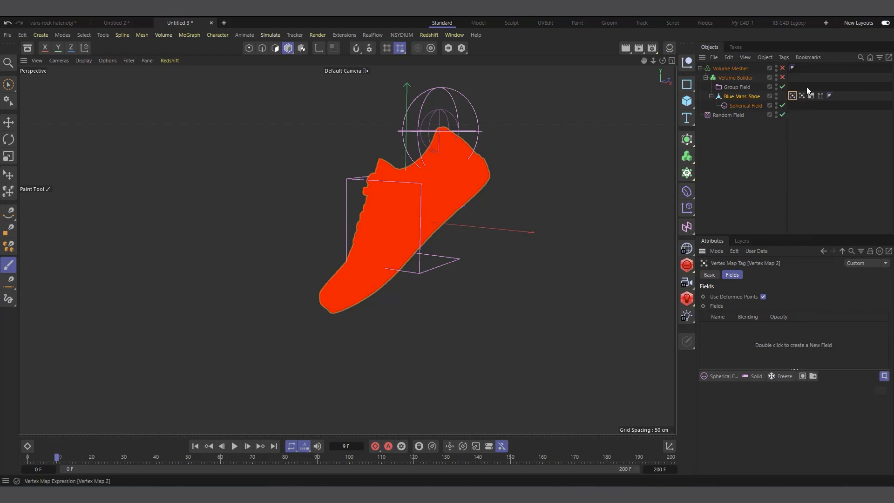
# Step: Add Vertex Map 1 as a field layer of Vertex Map 2 and play the animation to check the growth
pyautogui.moveTo(802, 95); pyautogui.dragTo(743, 351)
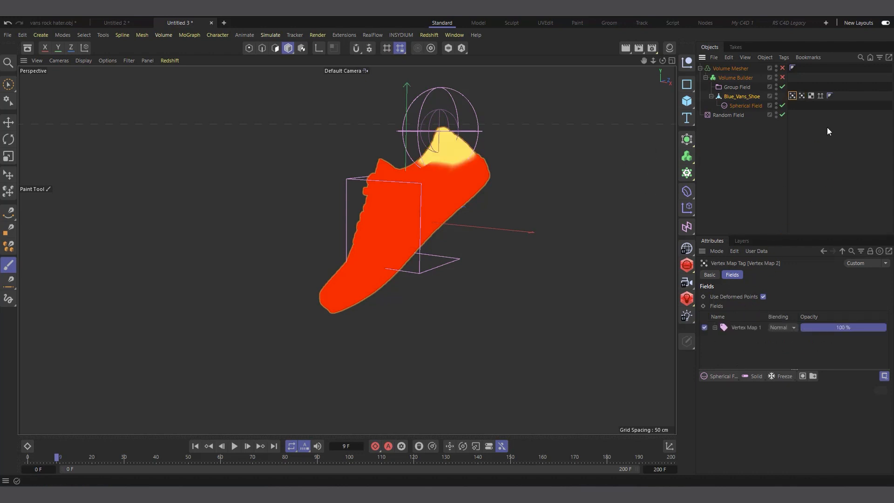
pyautogui.click(235, 446)
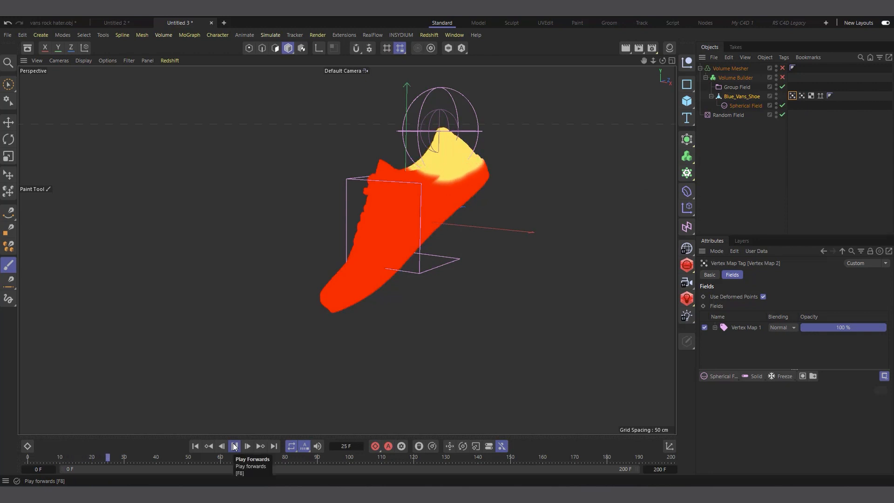
pyautogui.click(235, 446)
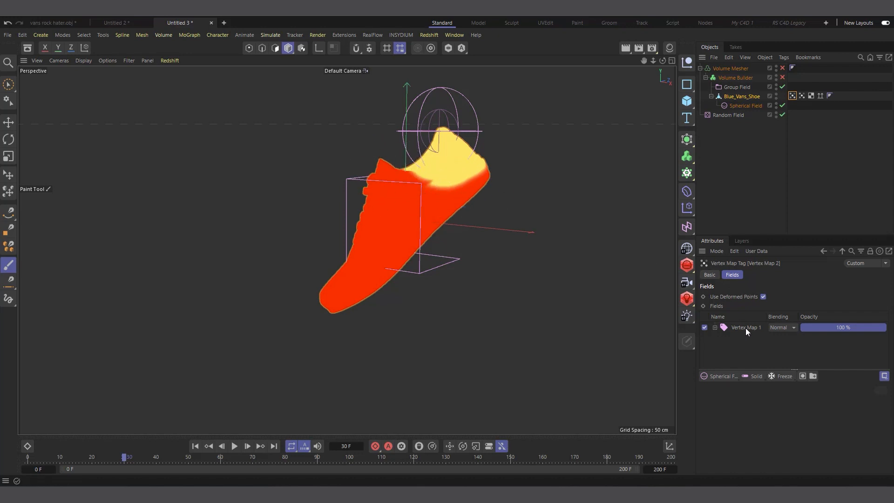
# Step: Add a Curve modifier layer above Vertex Map 1 in Vertex Map 2's field list
pyautogui.click(814, 376)
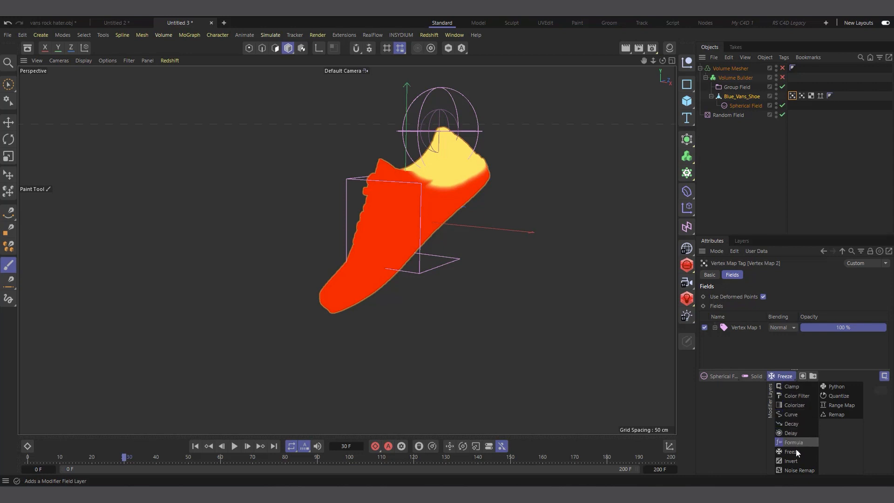
pyautogui.click(796, 413)
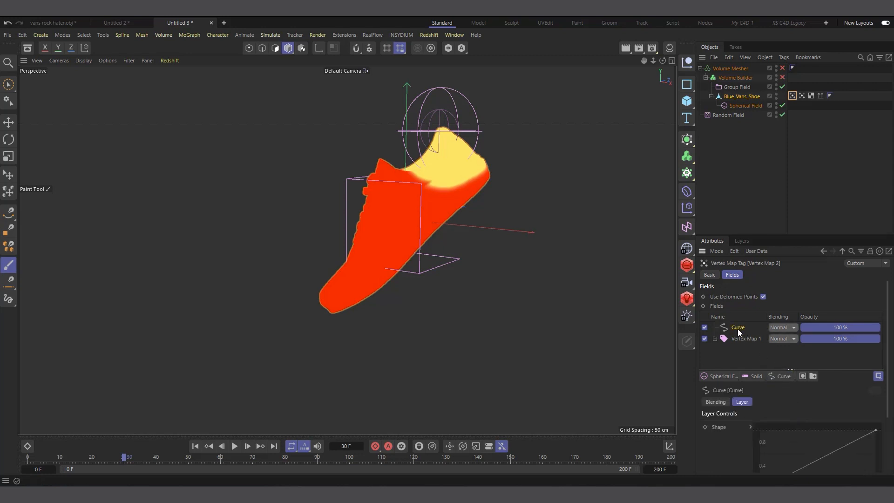
# Step: Reshape Vertex Map 2's Curve layer into a hump, with its added midpoint raised to full strength and its end point at zero with a steep falloff
pyautogui.scroll(-3, 730, 452)
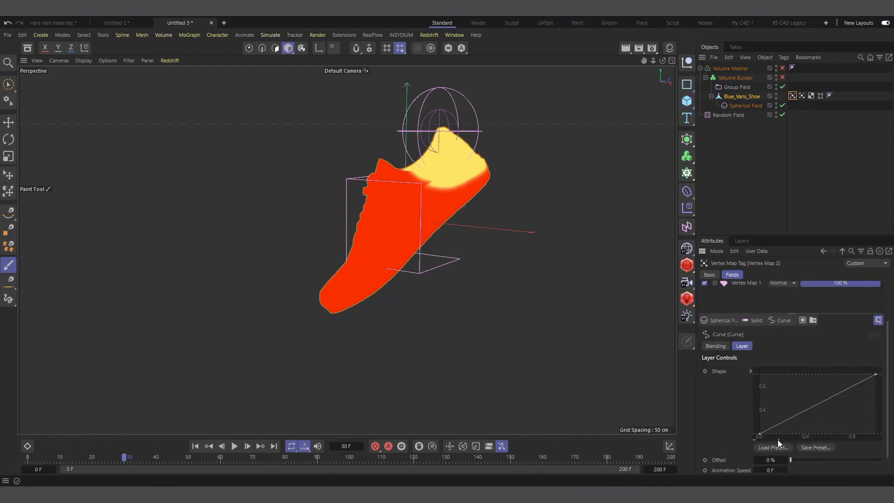
pyautogui.keyDown('ctrl'); pyautogui.click(820, 403); pyautogui.keyUp('ctrl')
pyautogui.scroll(3, 816, 410)
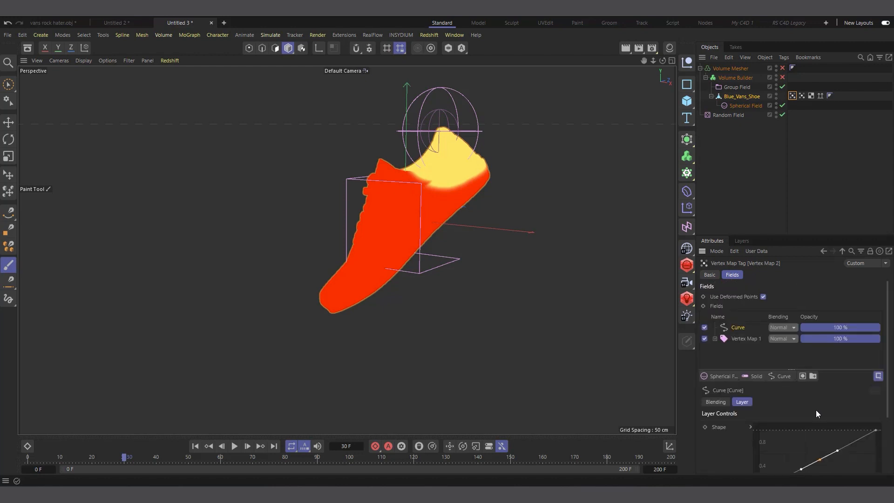
pyautogui.scroll(-4, 731, 454)
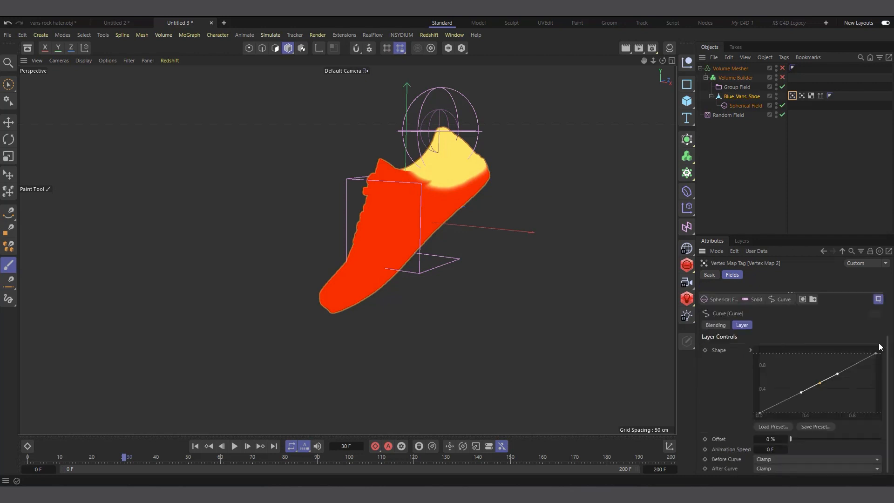
pyautogui.moveTo(876, 353)
pyautogui.mouseDown()
pyautogui.moveTo(891, 379)
pyautogui.moveTo(890, 415)
pyautogui.mouseUp()
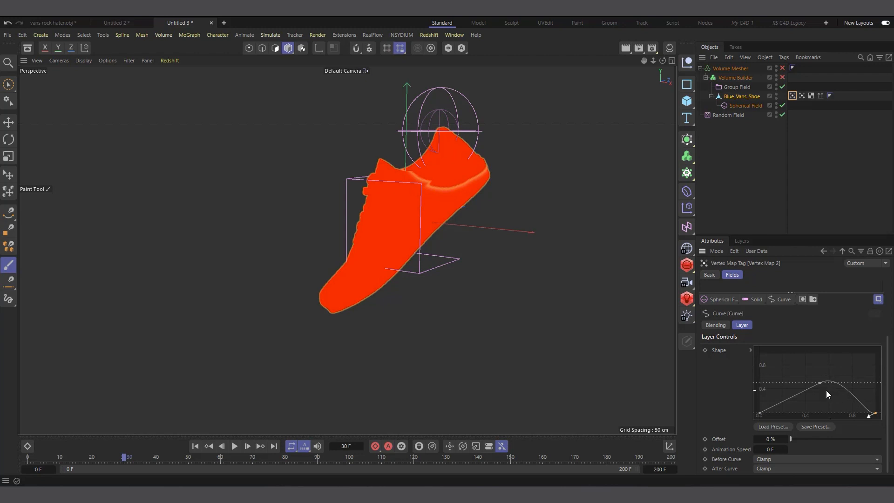
pyautogui.moveTo(819, 381); pyautogui.dragTo(799, 355)
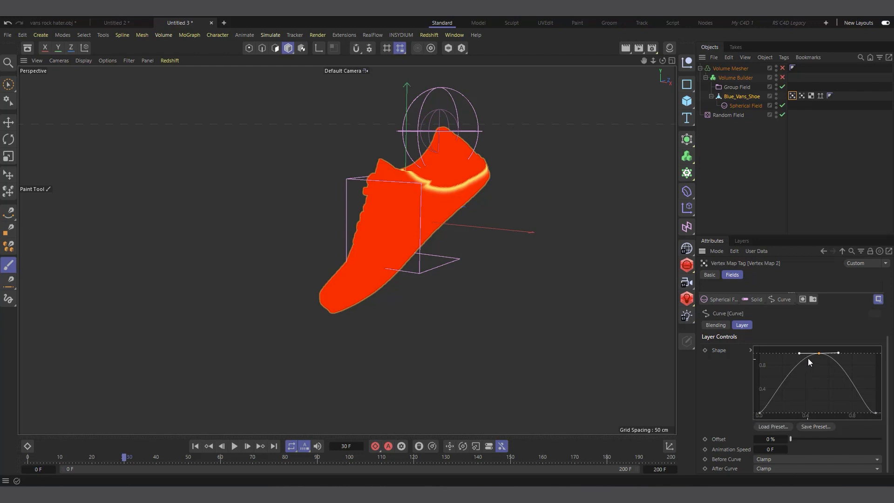
pyautogui.click(875, 413)
pyautogui.moveTo(873, 419); pyautogui.dragTo(876, 381)
# Step: Play the animation from the start to check the moving edge band, and compare Vertex Map 1 with Vertex Map 2
pyautogui.click(197, 447)
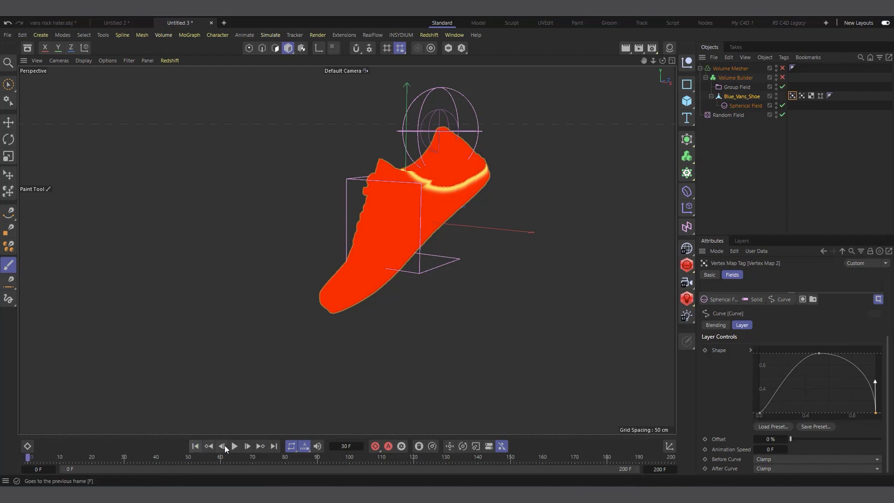
pyautogui.click(235, 446)
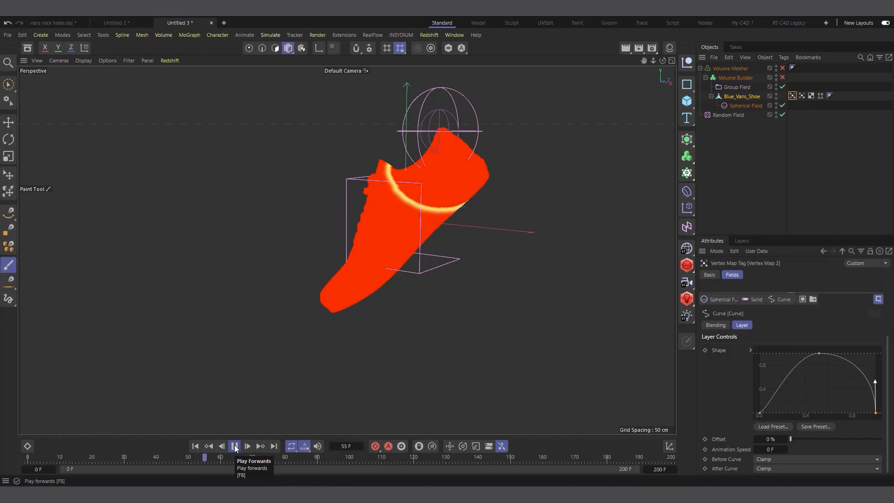
pyautogui.click(235, 447)
pyautogui.click(802, 96)
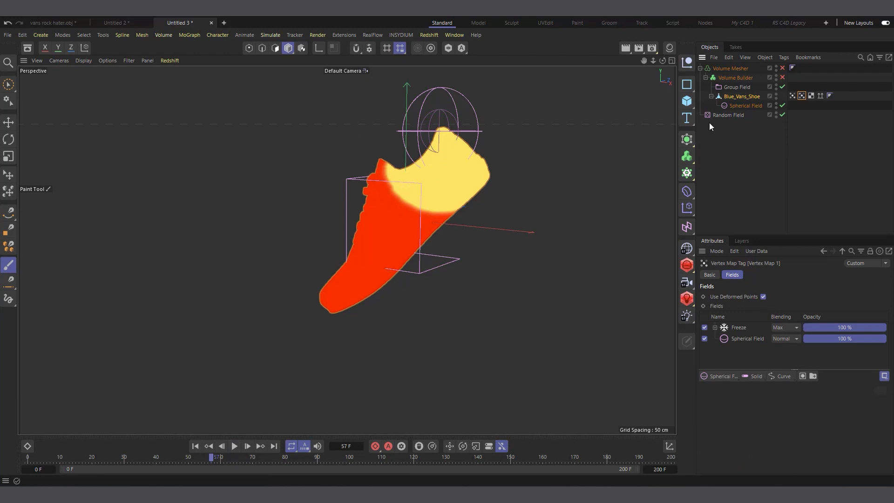
pyautogui.click(792, 95)
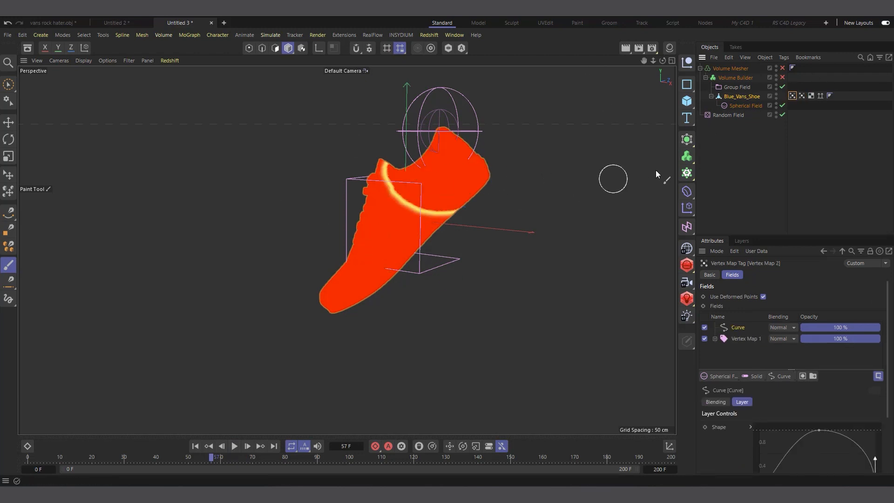
# Step: Collapse the Volume Mesher hierarchy, then add an X-Particles emitter and place it below Random Field in the object list
pyautogui.click(700, 68)
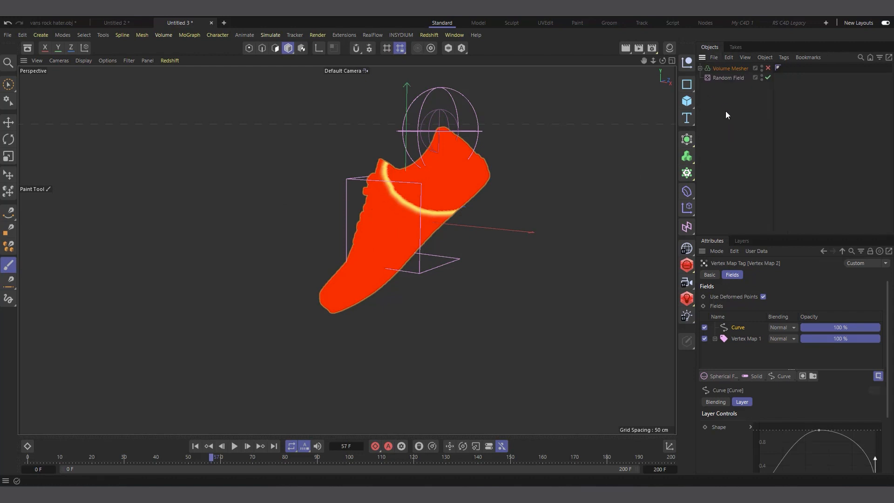
pyautogui.click(726, 110)
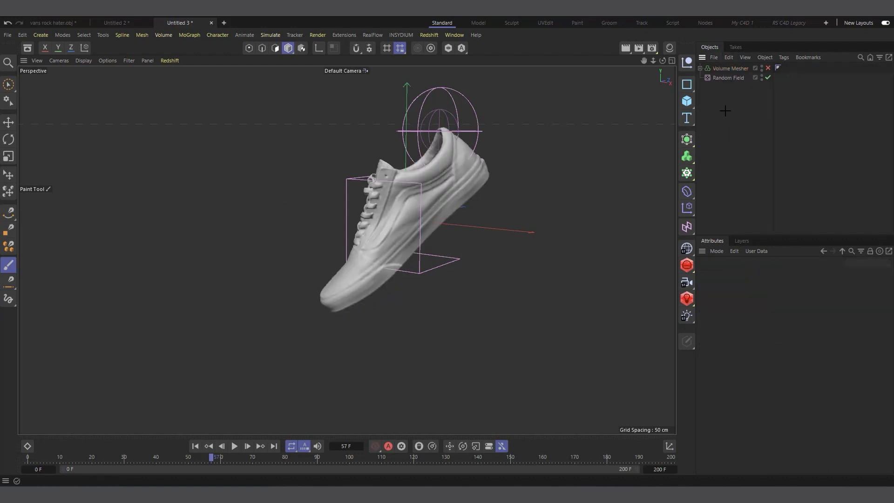
pyautogui.click(401, 35)
pyautogui.moveTo(418, 65)
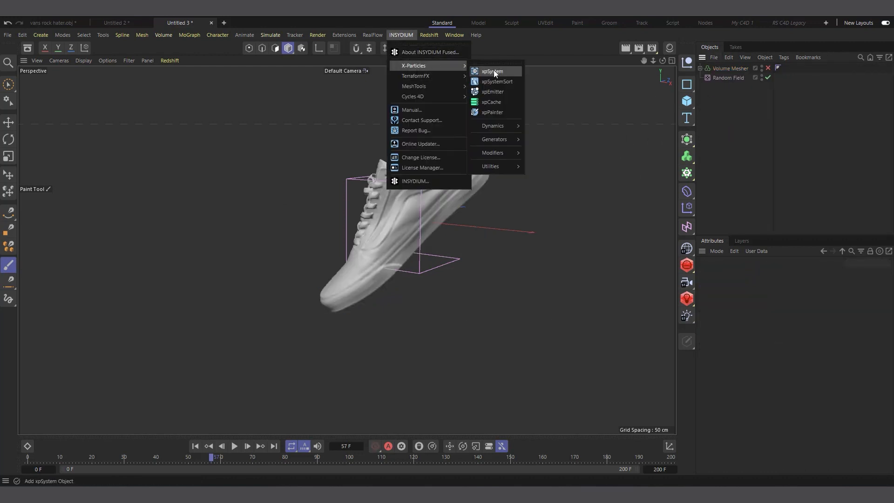
pyautogui.click(494, 92)
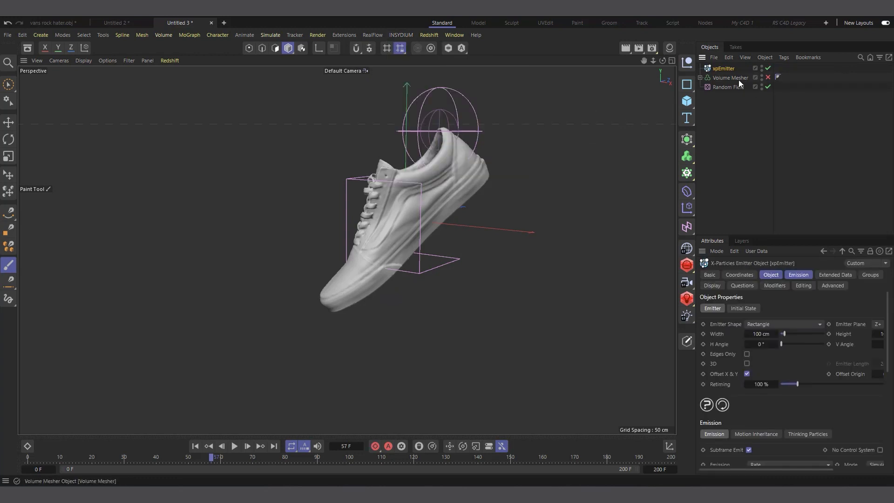
pyautogui.moveTo(730, 134); pyautogui.dragTo(730, 134)
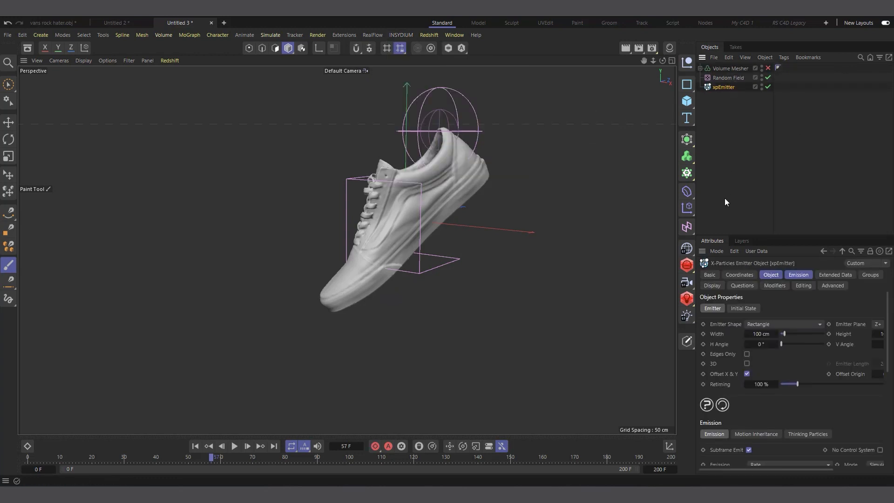
# Step: Set the xpEmitter's shape to Object and assign Blue_Vans_Shoe as its source object
pyautogui.click(772, 276)
pyautogui.click(752, 325)
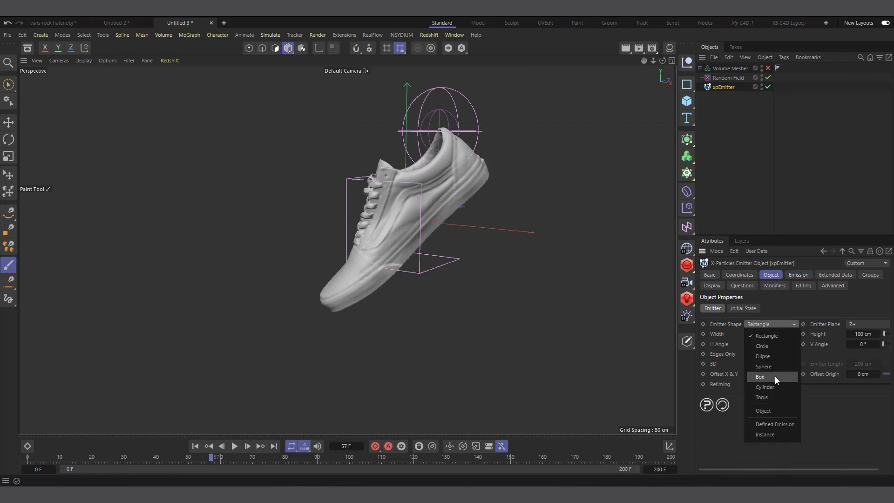
pyautogui.click(773, 411)
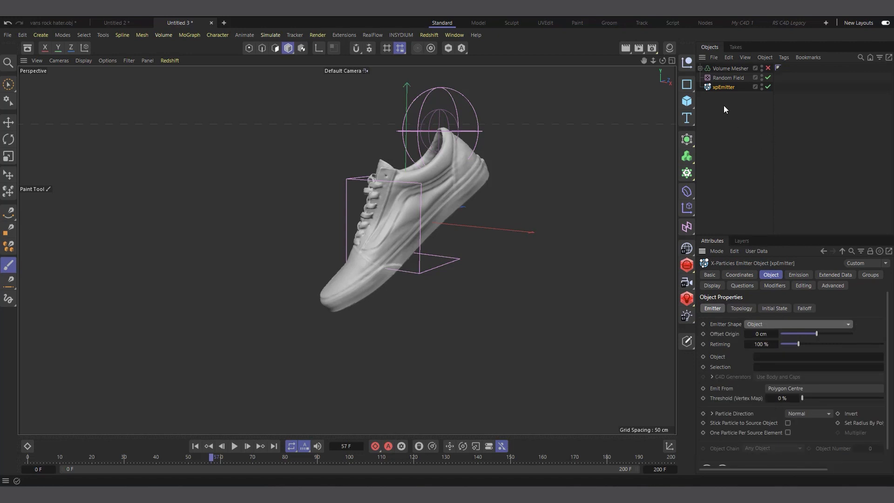
pyautogui.click(700, 68)
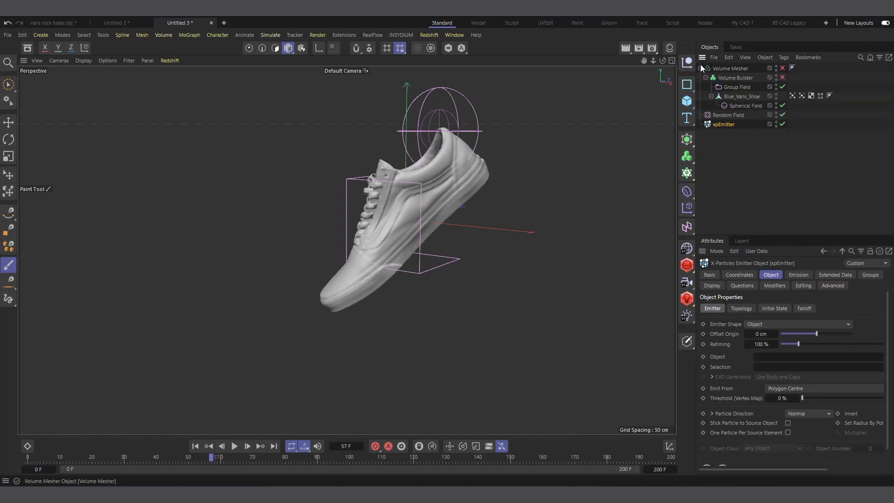
pyautogui.click(711, 96)
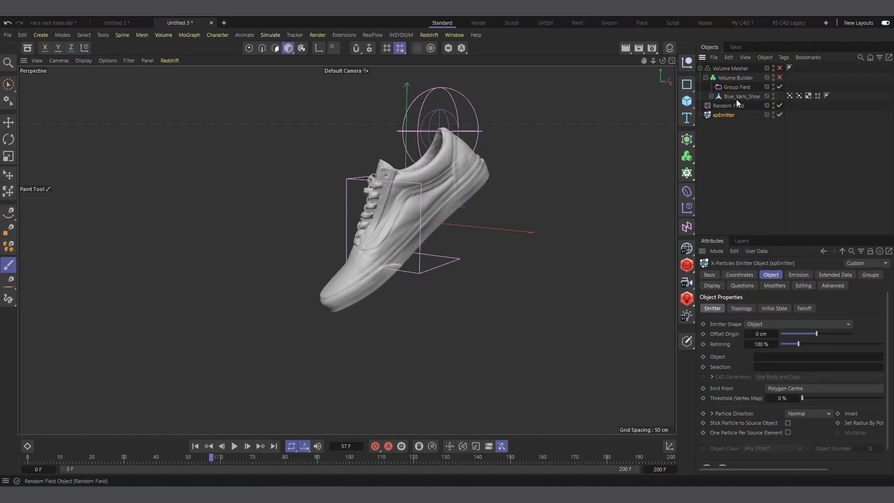
pyautogui.moveTo(736, 96); pyautogui.dragTo(766, 358)
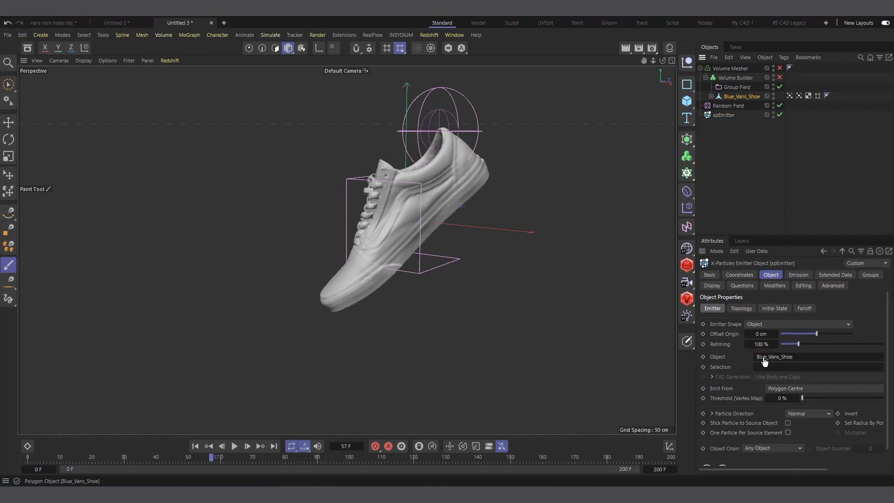
# Step: Play the animation from the start to preview emission from the whole shoe, and return to frame 0
pyautogui.click(195, 446)
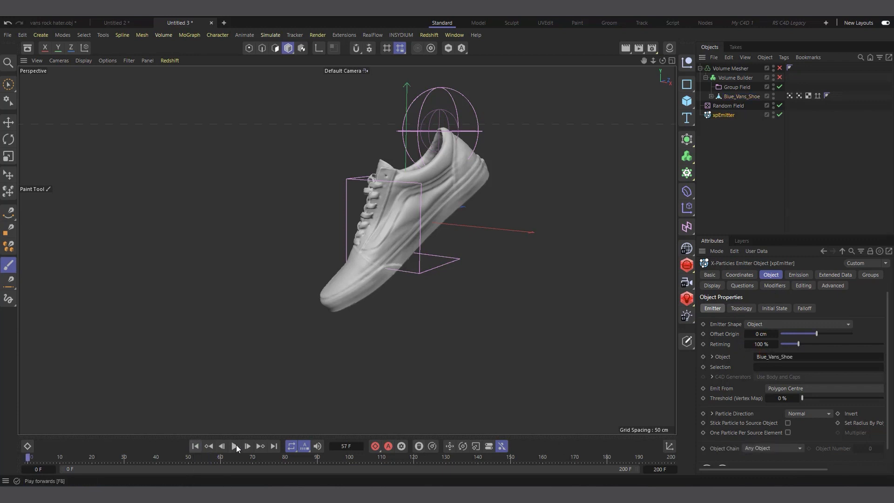
pyautogui.click(235, 446)
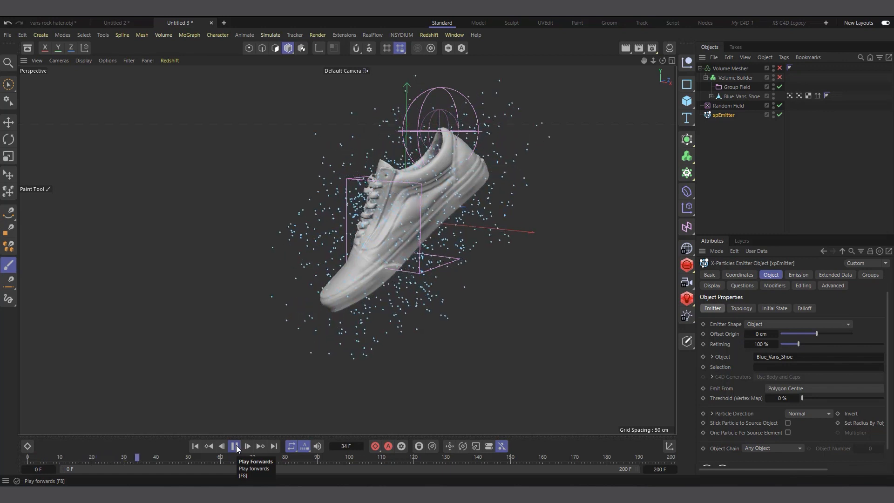
pyautogui.click(234, 446)
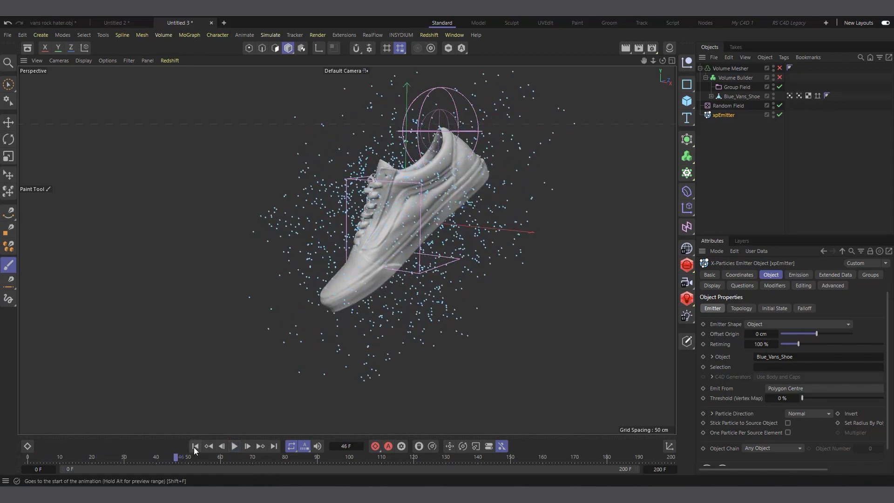
pyautogui.click(195, 446)
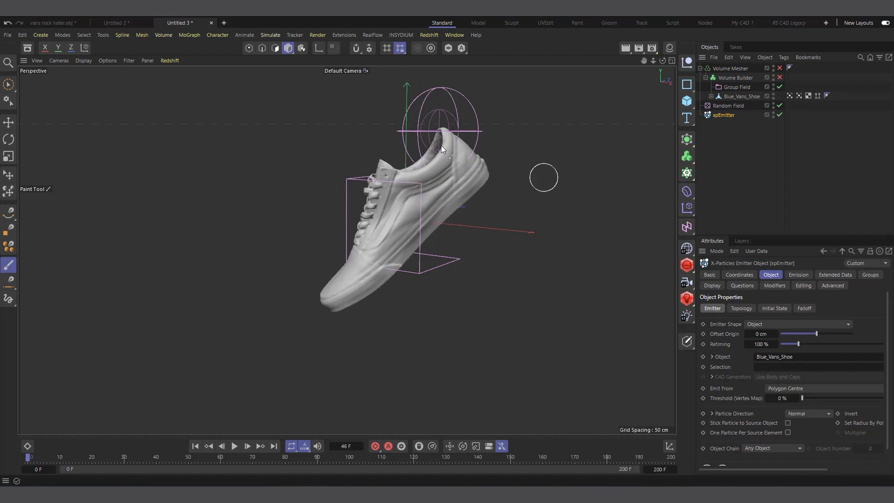
# Step: Restrict the xpEmitter's emission to Vertex Map 2 as its selection and play the animation to check it
pyautogui.click(8, 122)
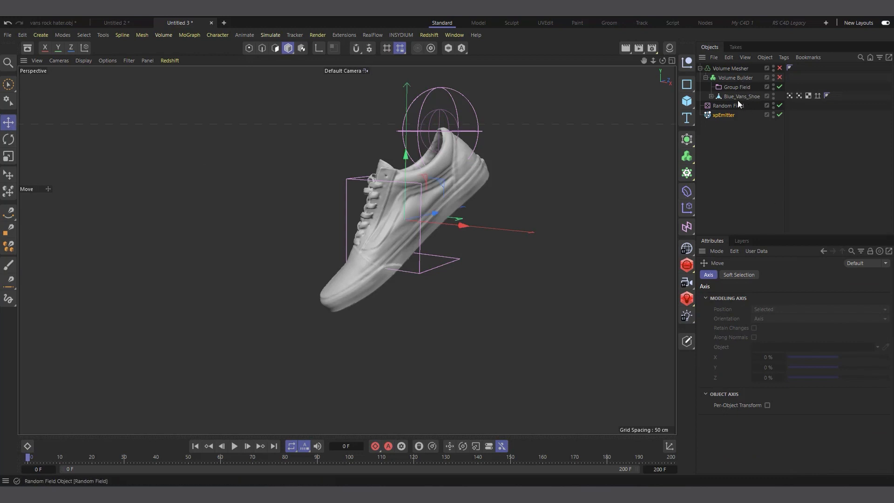
pyautogui.click(725, 115)
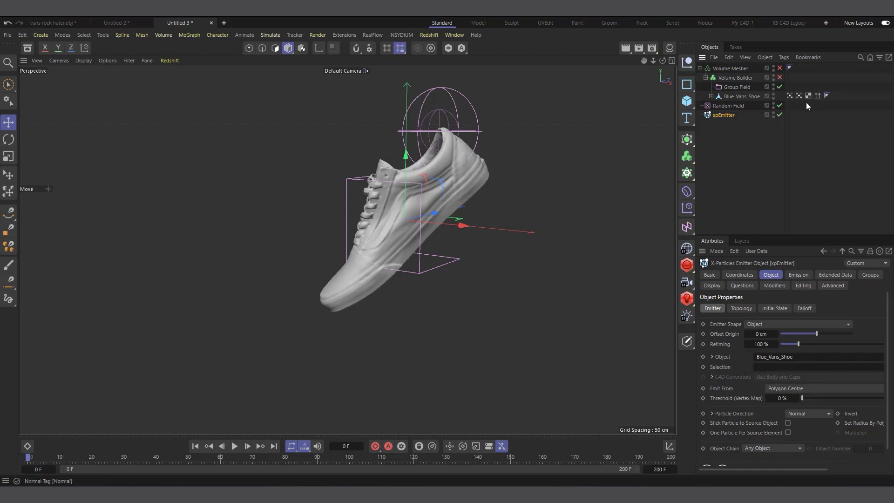
pyautogui.moveTo(789, 96); pyautogui.dragTo(790, 369)
pyautogui.click(234, 446)
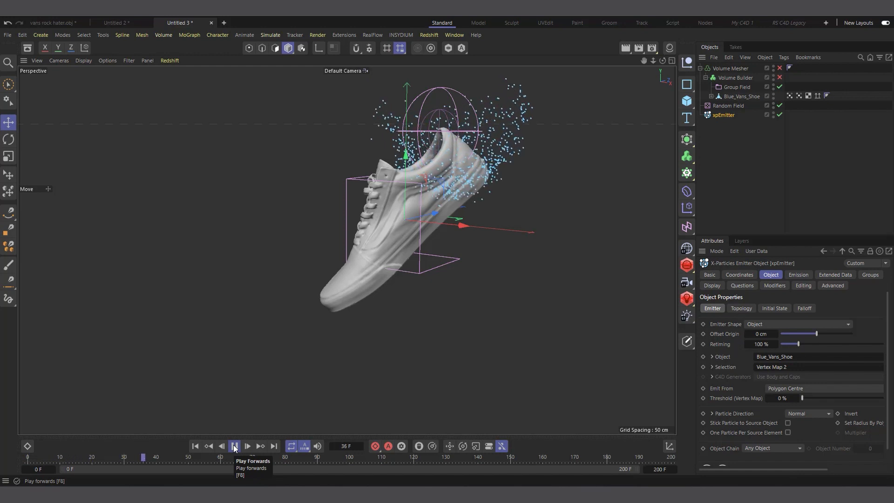
pyautogui.click(235, 446)
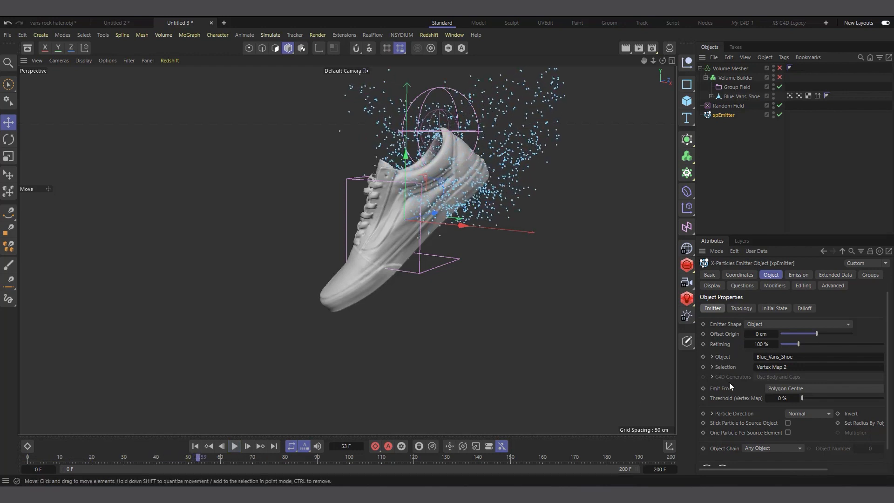
# Step: Set the xpEmitter's particle speed to 0 cm and replay the animation from the start
pyautogui.click(806, 274)
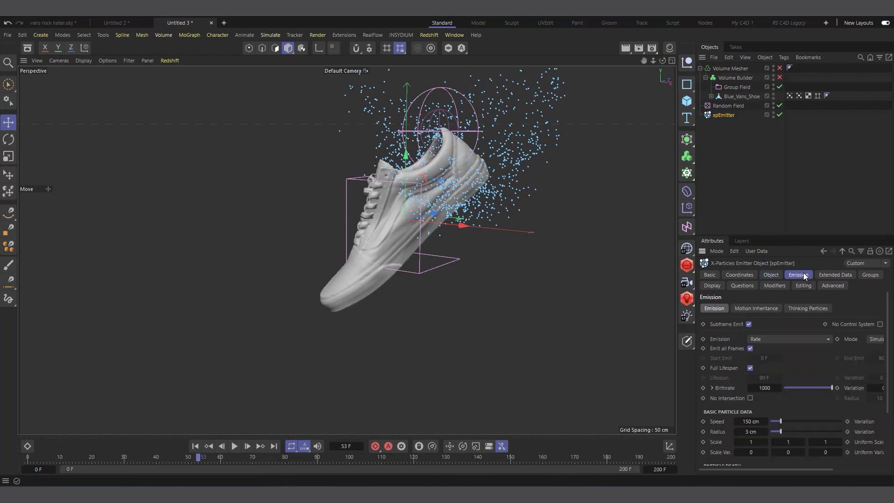
pyautogui.click(751, 421)
pyautogui.write('0')
pyautogui.press('Return')
pyautogui.click(195, 447)
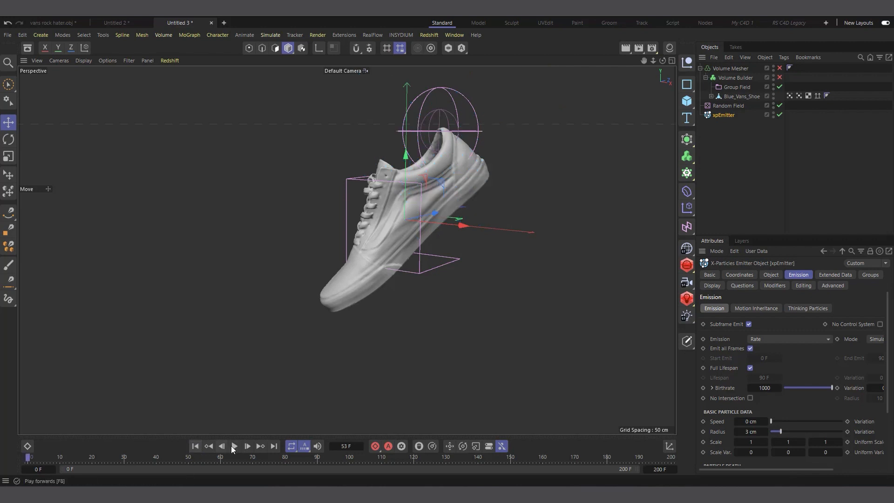
pyautogui.click(234, 446)
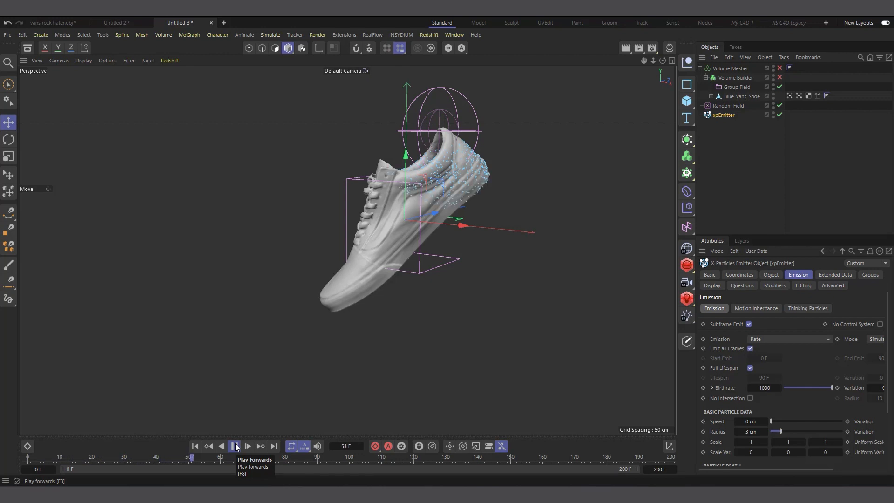
pyautogui.click(234, 446)
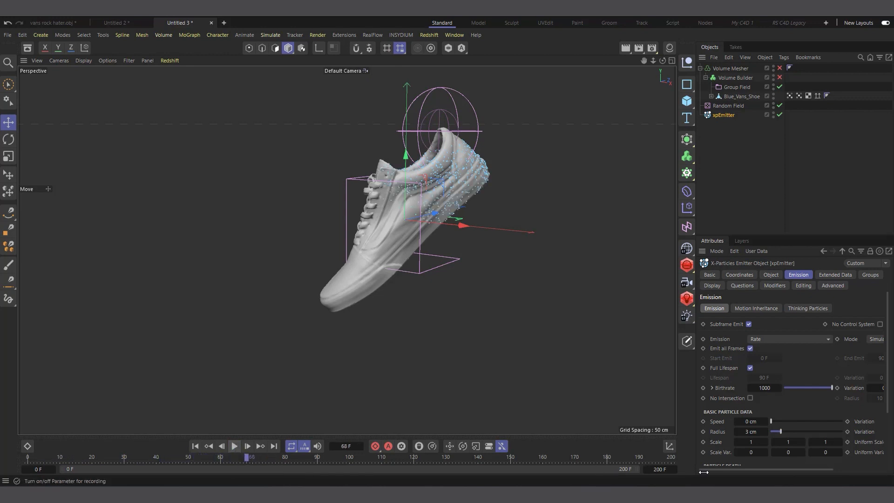
# Step: Disable Full Lifespan on the xpEmitter and set Lifespan to 15 F with a variation of 10
pyautogui.click(750, 368)
pyautogui.doubleClick(765, 378)
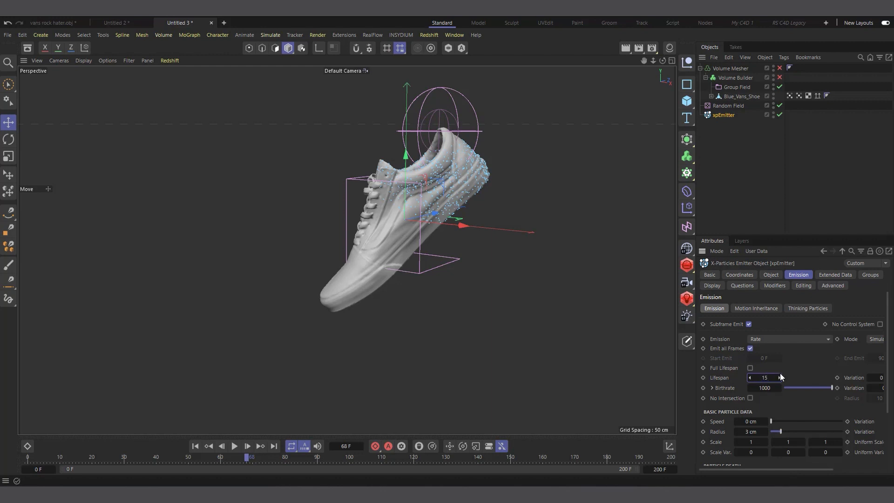
pyautogui.click(878, 379)
pyautogui.moveTo(722, 468); pyautogui.dragTo(669, 472)
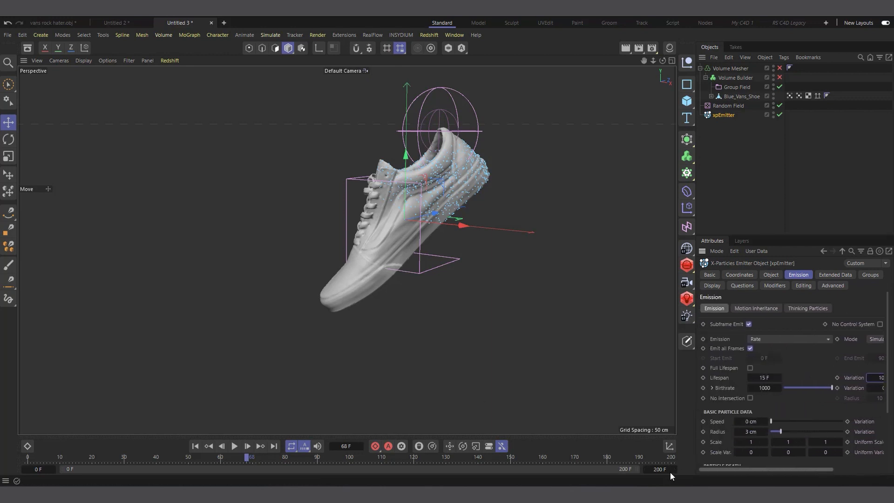
# Step: Play the animation to check the particle lifespan, and set the xpEmitter's Lifespan to 20 F
pyautogui.click(235, 446)
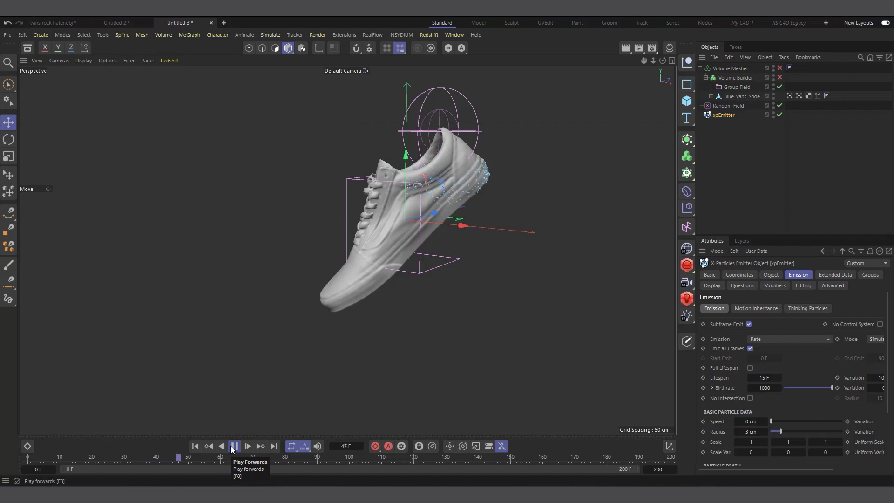
pyautogui.click(234, 446)
pyautogui.click(765, 377)
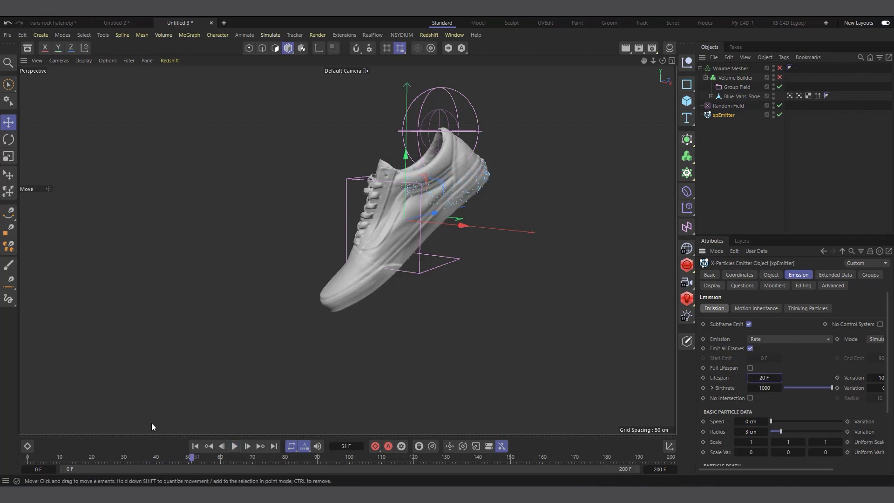
# Step: Add an xpGravity motion modifier to the scene and play the animation to check how the emitted particles fall
pyautogui.click(234, 446)
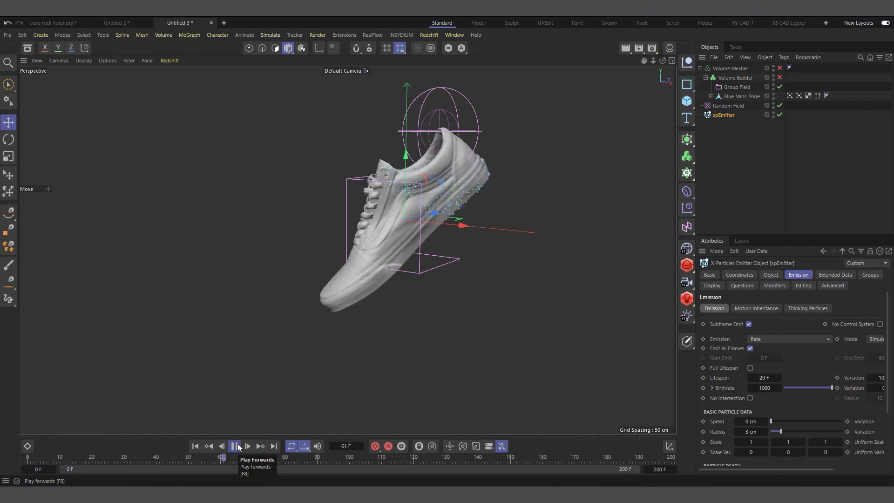
pyautogui.click(236, 446)
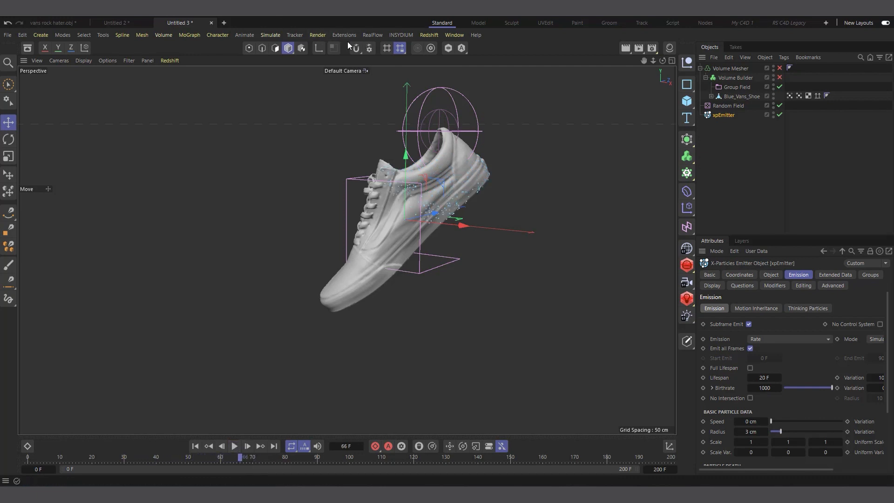
pyautogui.click(401, 35)
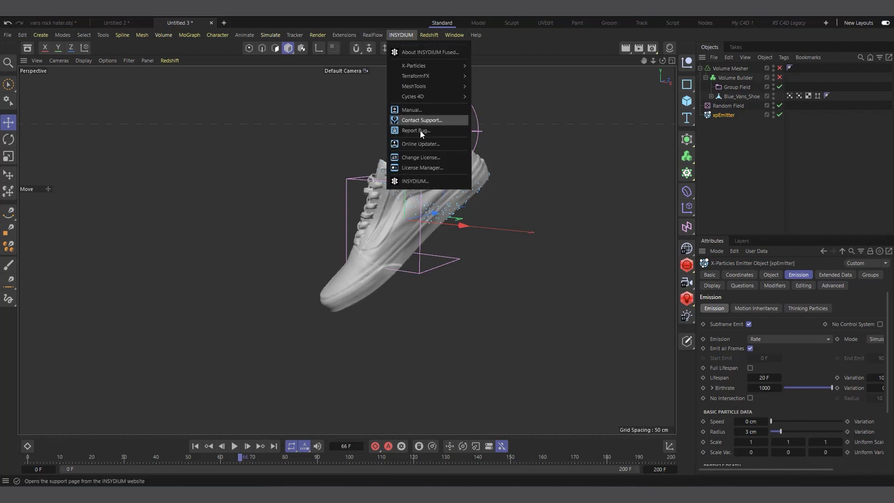
pyautogui.moveTo(428, 66)
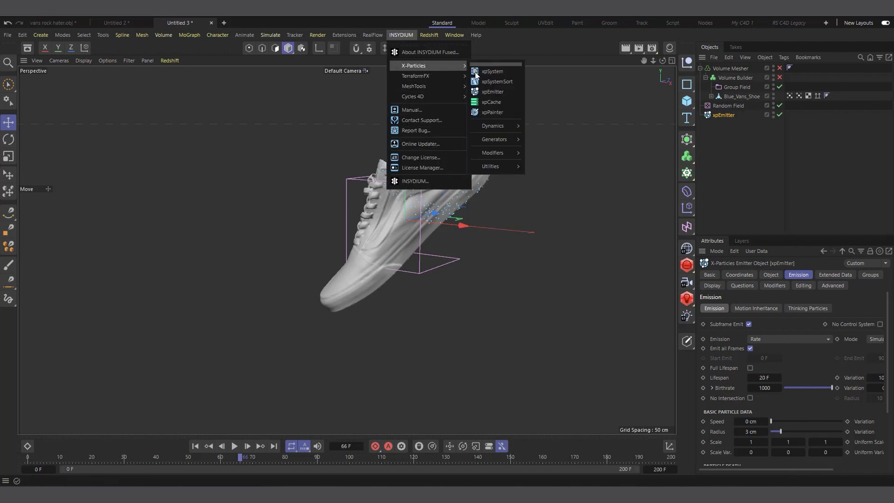
pyautogui.moveTo(494, 154)
pyautogui.moveTo(530, 163)
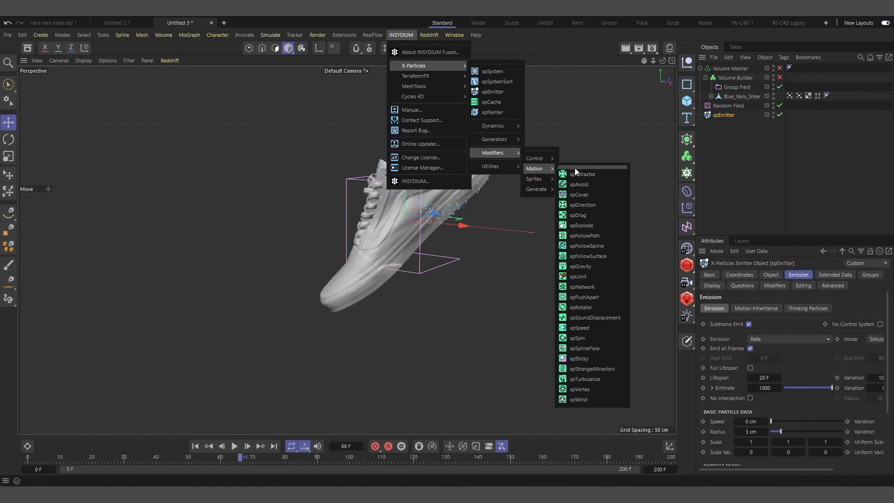
pyautogui.click(582, 266)
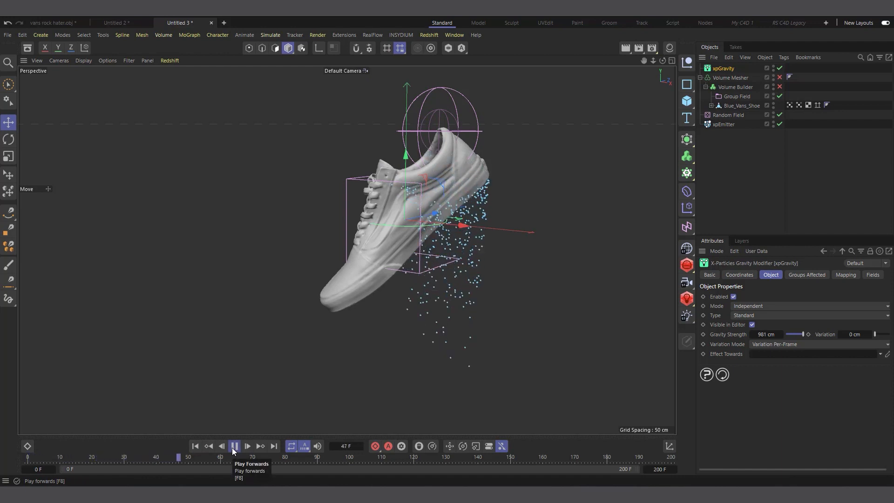
pyautogui.click(233, 447)
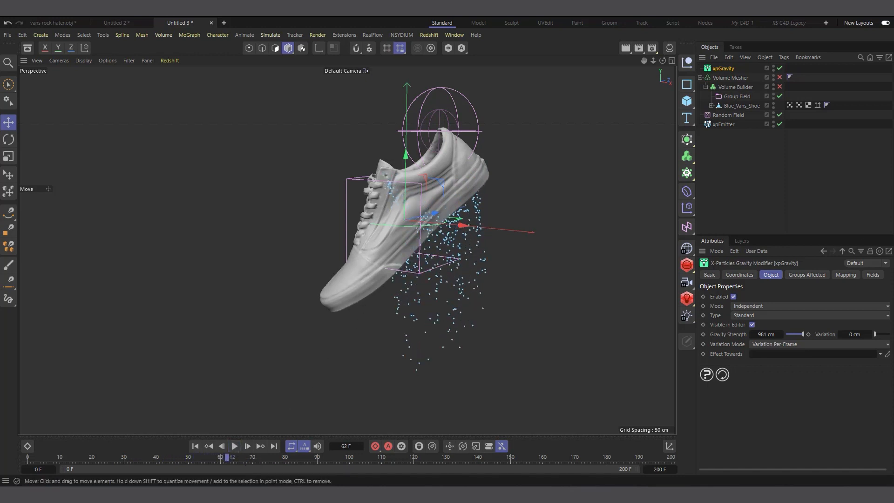
pyautogui.click(196, 446)
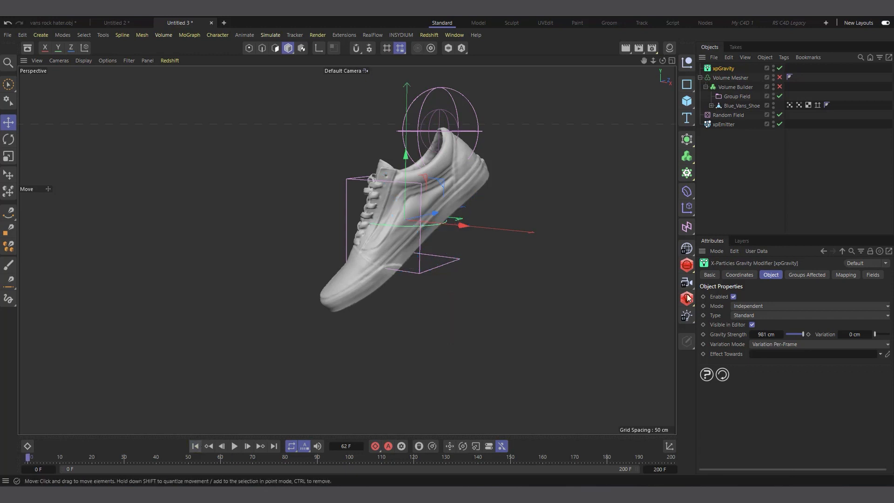
# Step: Add an xpCollider tag to the Blue_Vans_Shoe object and replay the animation from the start to check the particle collisions
pyautogui.rightClick(730, 106)
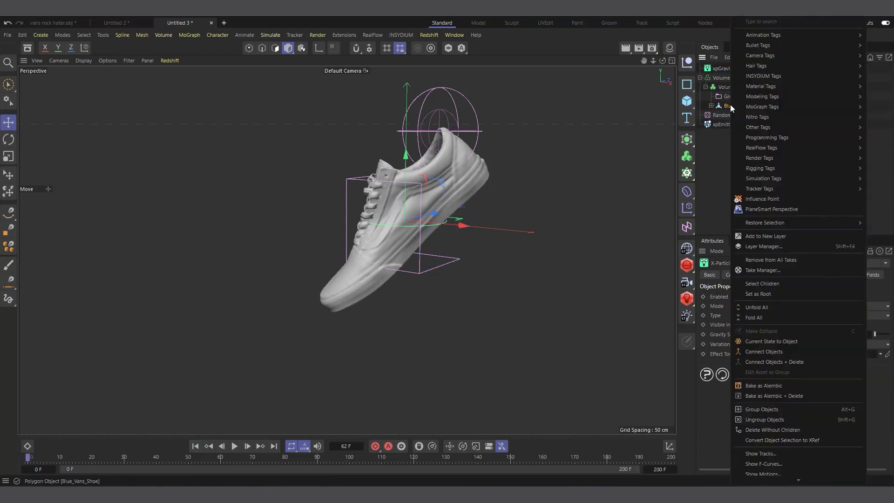
pyautogui.moveTo(764, 179)
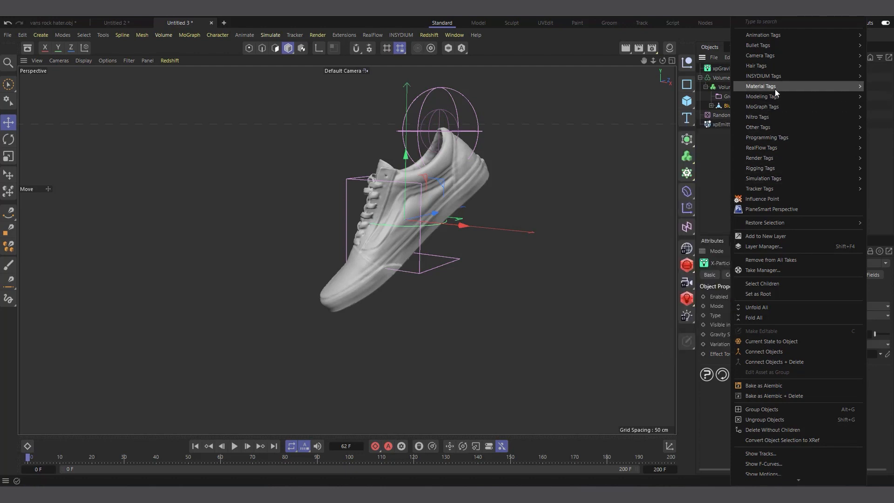
pyautogui.moveTo(773, 74)
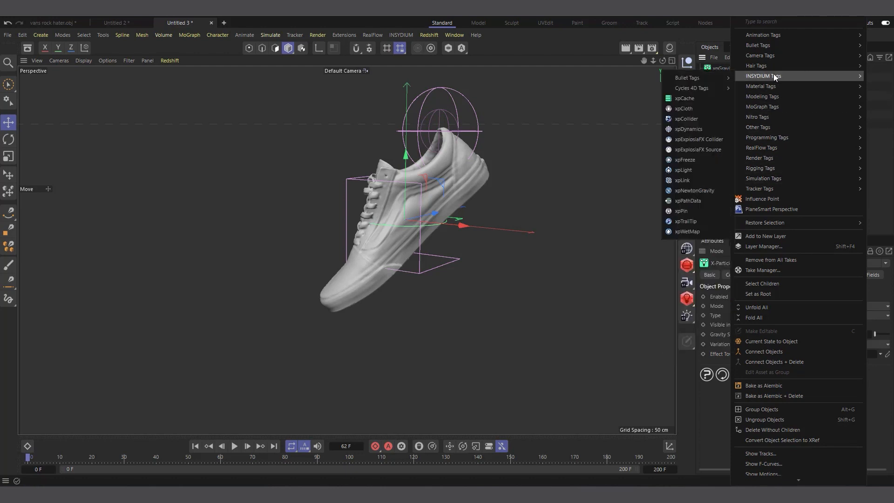
pyautogui.click(687, 119)
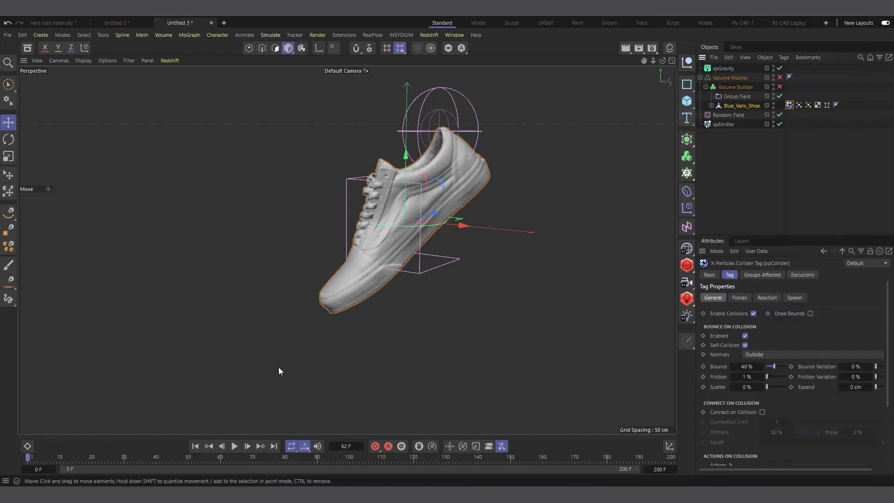
pyautogui.click(195, 445)
pyautogui.click(235, 446)
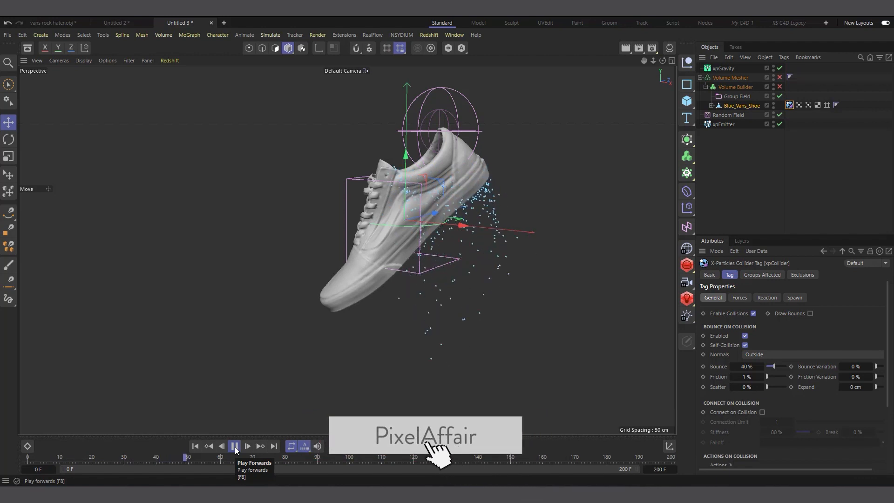
pyautogui.click(235, 446)
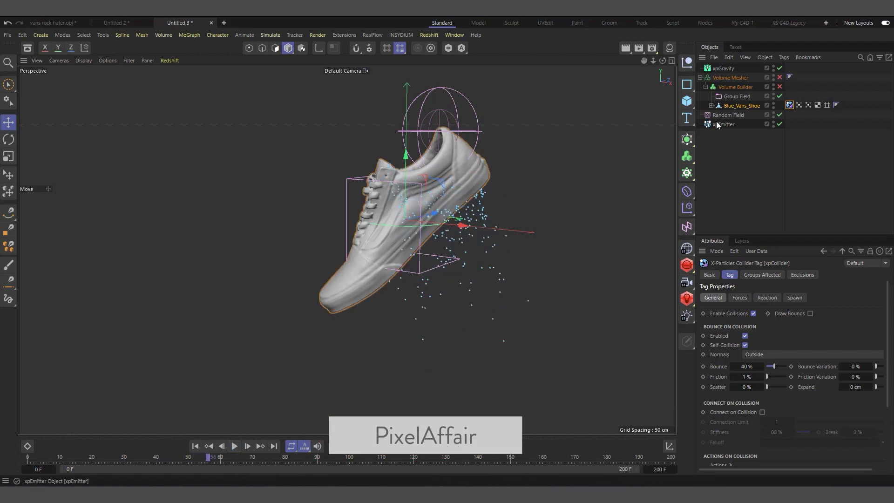
# Step: Display Vertex Map 2 on the shoe and play the animation to examine where the particles are emitted
pyautogui.click(799, 105)
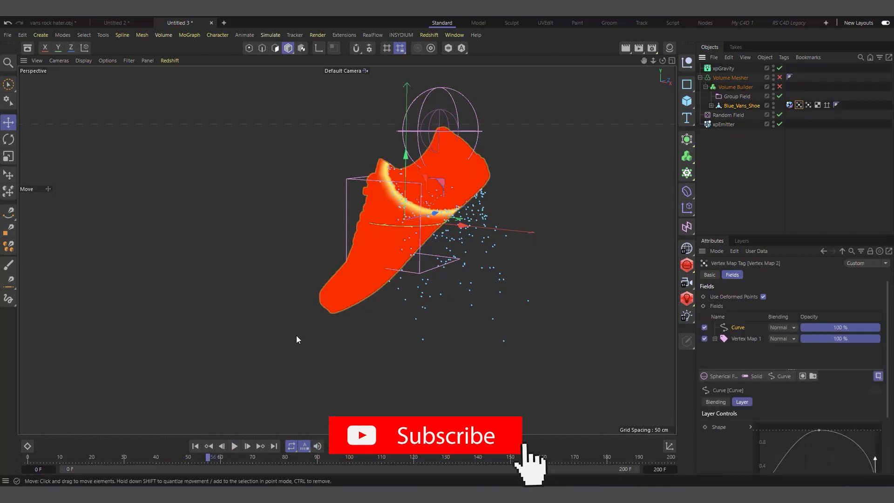
pyautogui.click(234, 446)
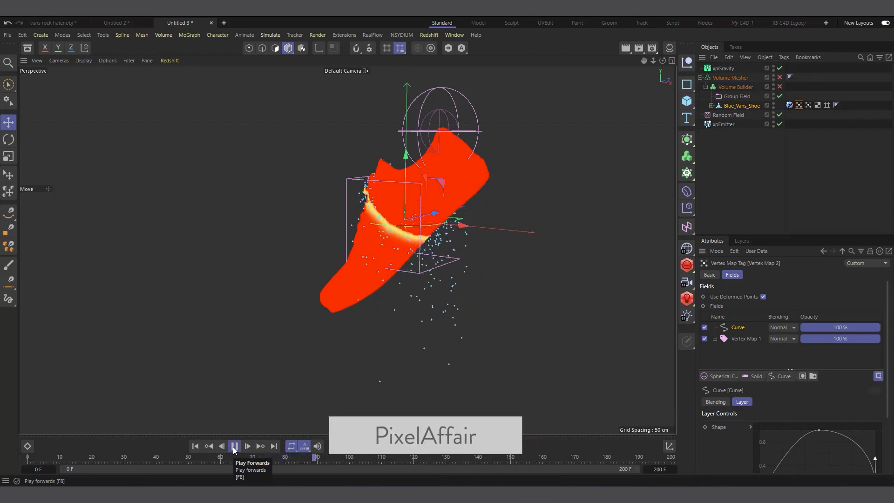
pyautogui.click(234, 448)
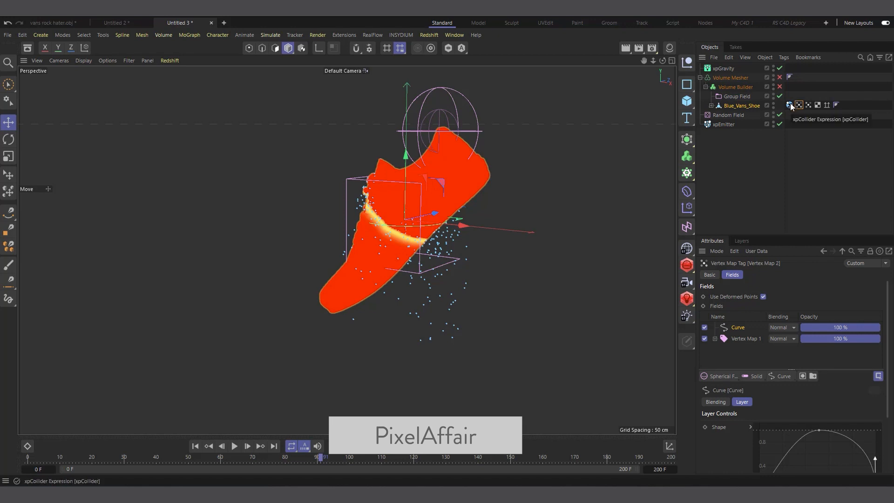
# Step: Set the xpEmitter's Birthrate to 2000 and replay the animation from the start to check the particle density
pyautogui.click(729, 124)
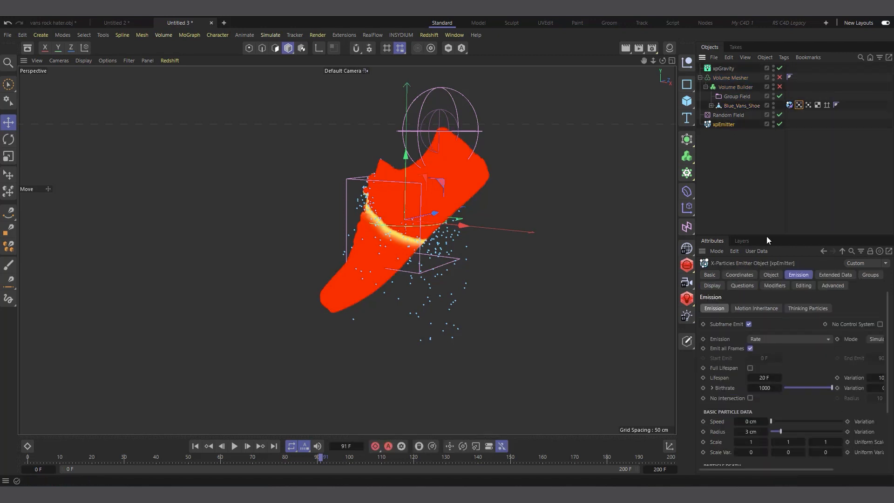
pyautogui.click(749, 181)
pyautogui.click(728, 125)
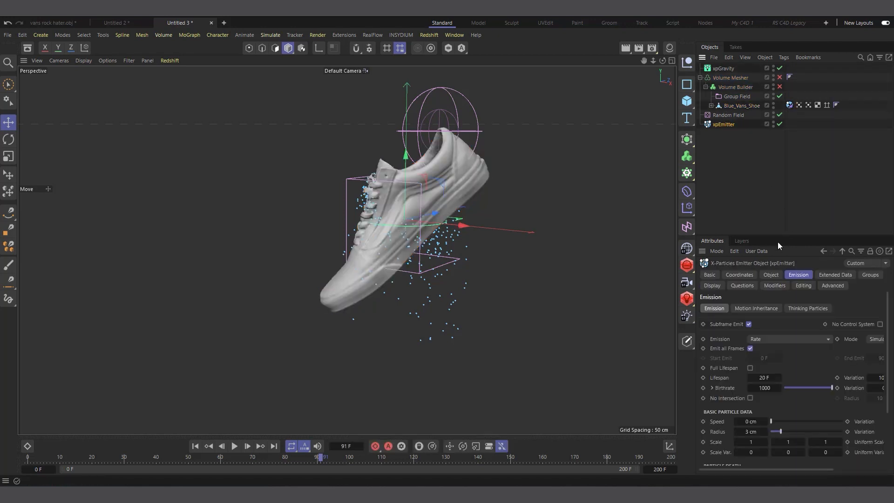
pyautogui.doubleClick(766, 388)
pyautogui.press('Return')
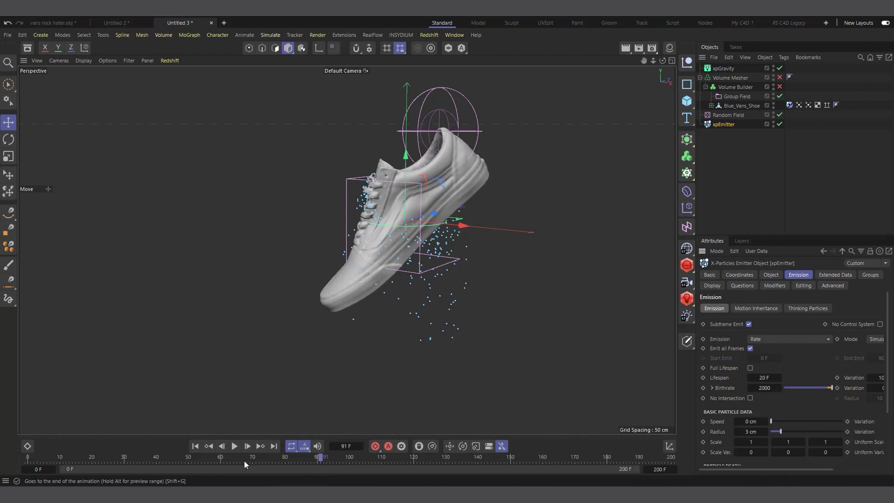
pyautogui.click(195, 446)
pyautogui.click(234, 447)
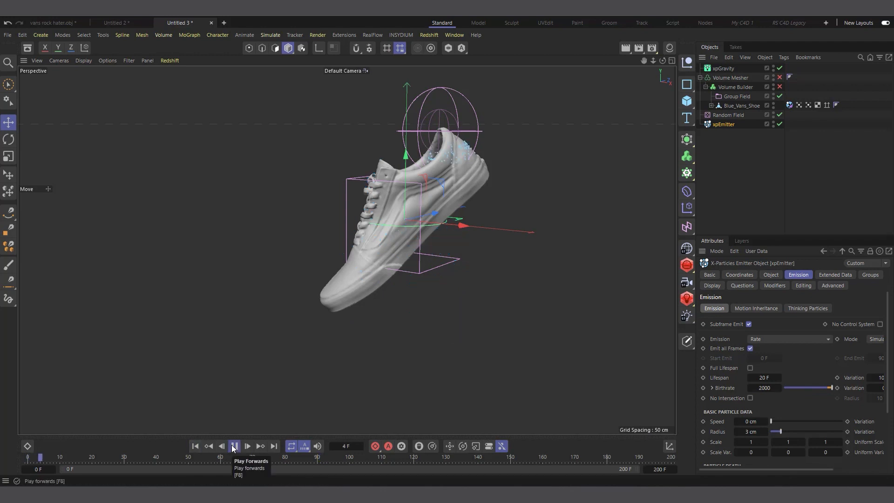
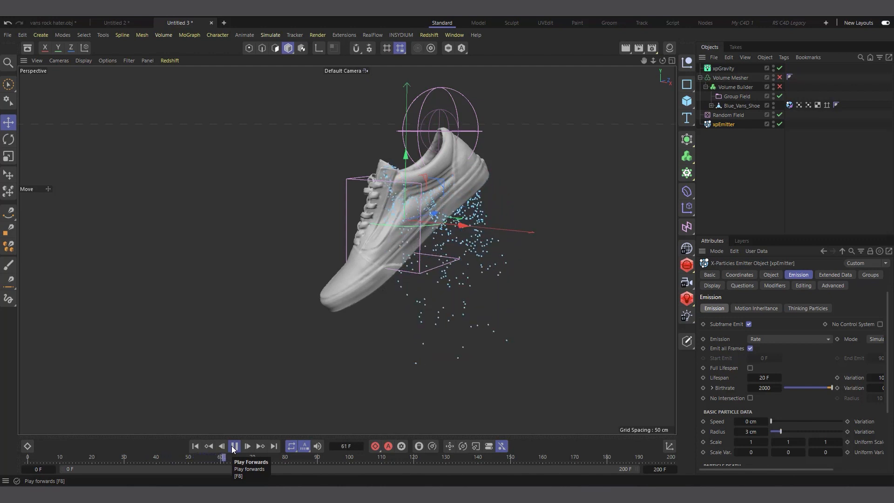
pyautogui.click(234, 446)
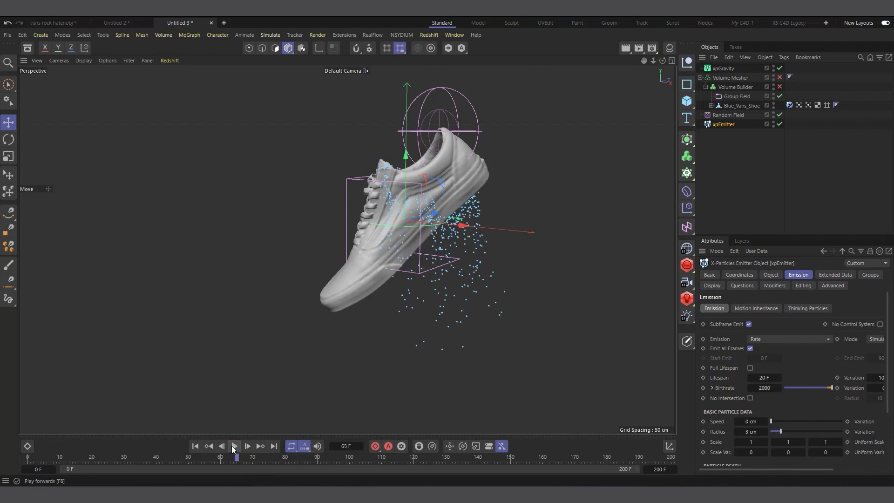
# Step: Temporarily enable the Volume Mesher and Volume Builder to preview the partial shoe mesh with the particles, and disable both again
pyautogui.click(781, 86)
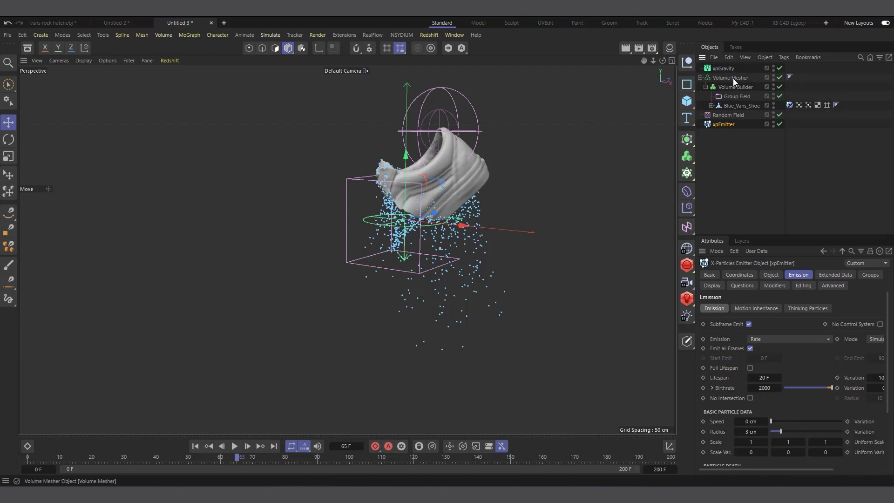
pyautogui.click(733, 78)
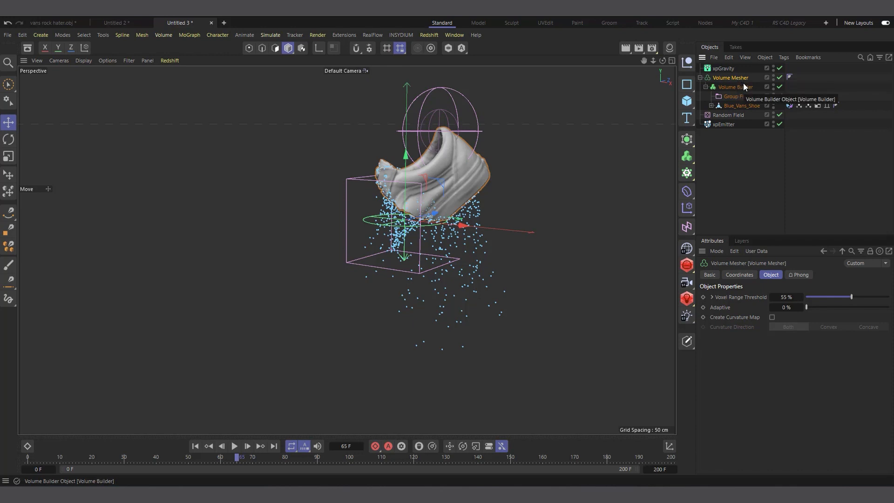
pyautogui.rightClick(744, 82)
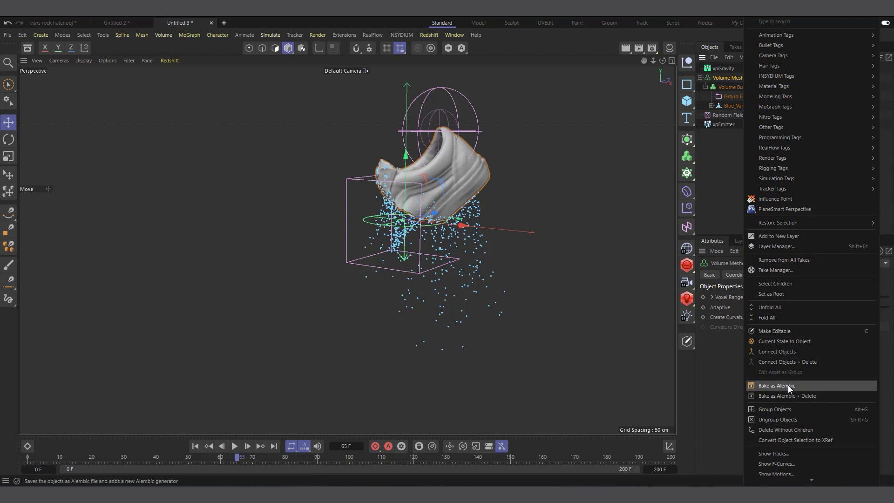
pyautogui.click(704, 205)
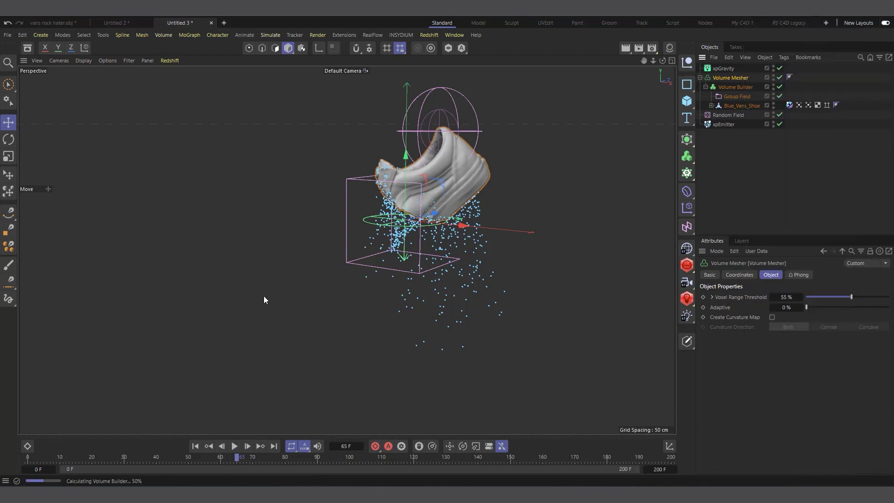
pyautogui.click(234, 447)
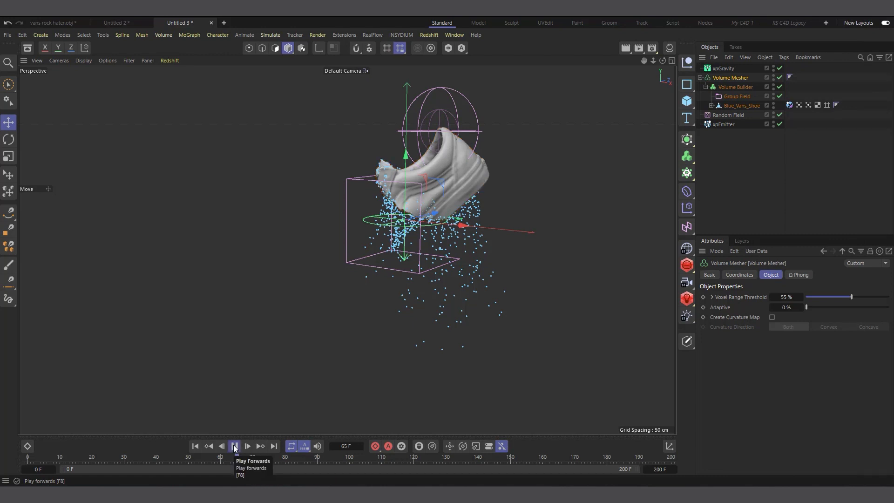
pyautogui.click(234, 447)
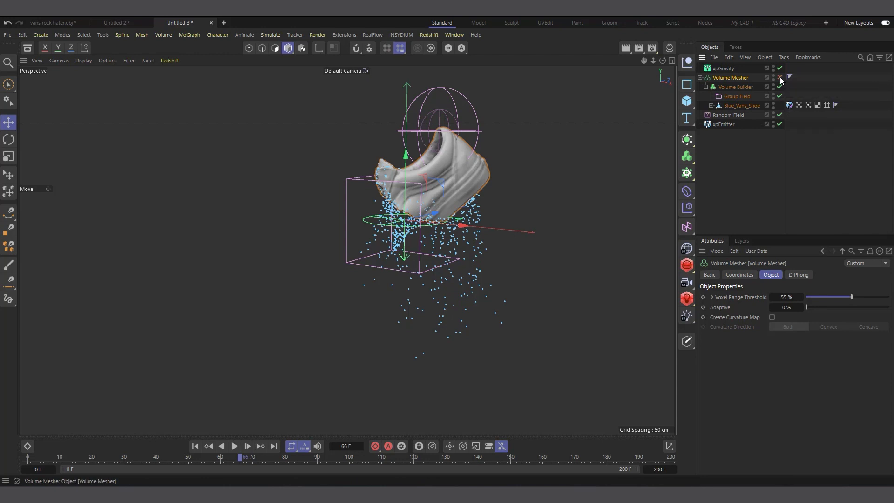
pyautogui.moveTo(781, 77); pyautogui.dragTo(782, 88)
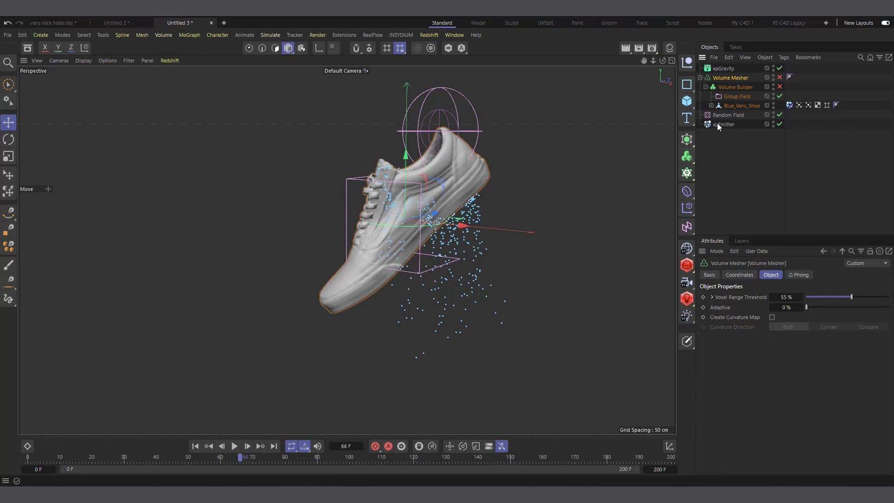
# Step: Create a new project and add a Cylinder primitive with the default dimensions
pyautogui.click(224, 23)
pyautogui.click(688, 101)
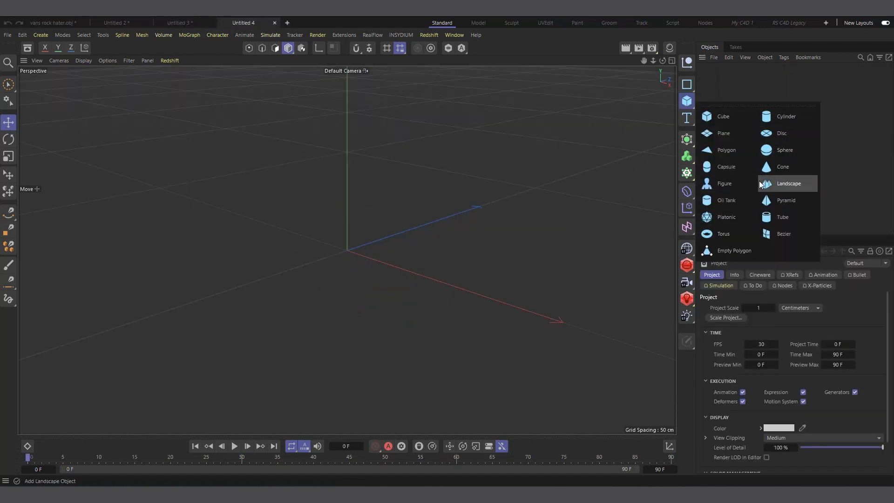
pyautogui.click(787, 119)
pyautogui.scroll(3, 390, 247)
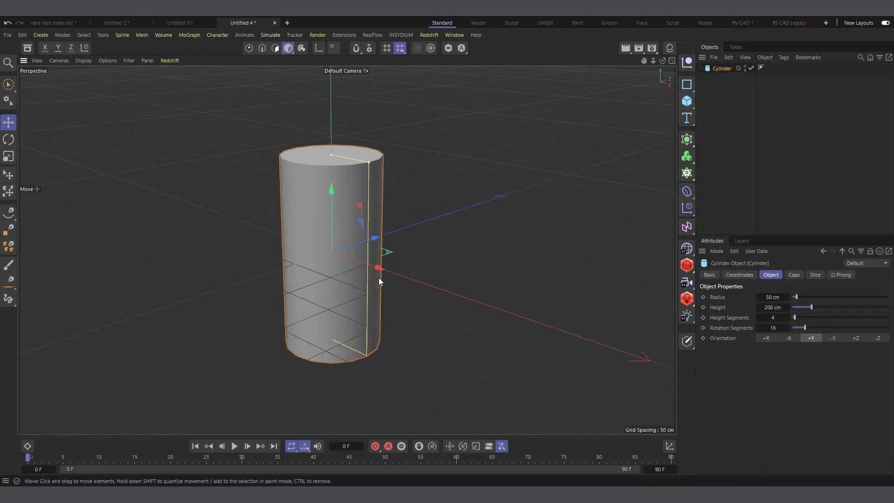
pyautogui.keyDown('alt'); pyautogui.moveTo(476, 196); pyautogui.dragTo(467, 200, button='right'); pyautogui.keyUp('alt')
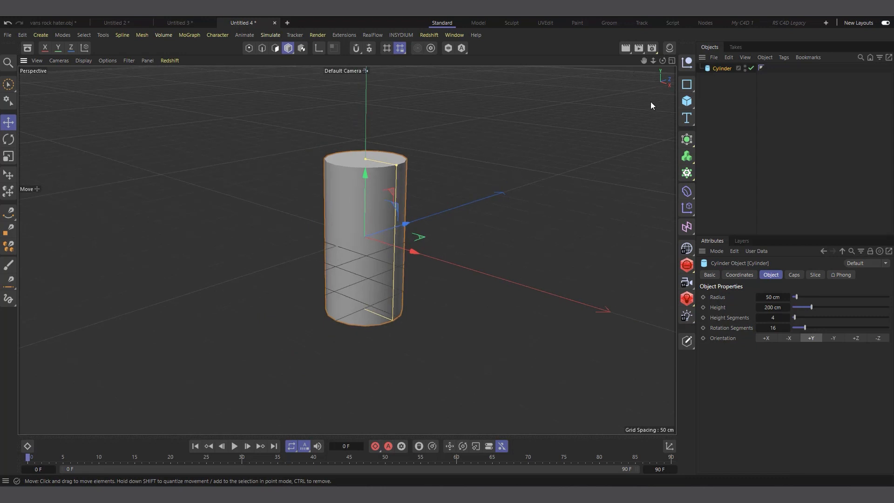
# Step: Add a Volume Builder and make the Cylinder its child
pyautogui.click(687, 158)
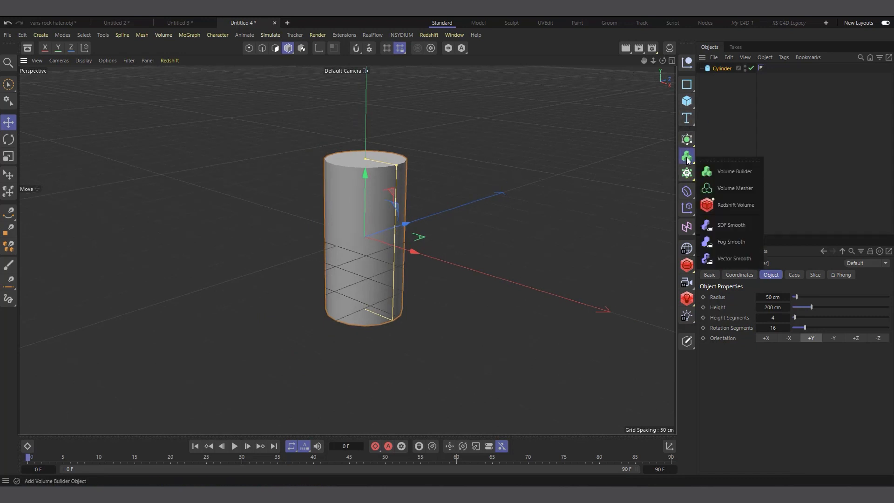
pyautogui.click(730, 170)
pyautogui.moveTo(721, 78); pyautogui.dragTo(728, 68)
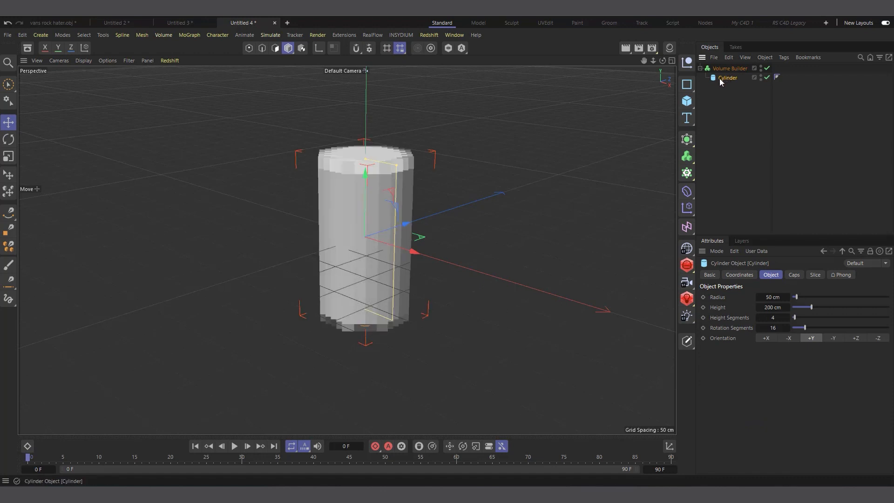
# Step: Set the Volume Builder's Voxel Size to 2 cm
pyautogui.click(728, 68)
pyautogui.doubleClick(759, 307)
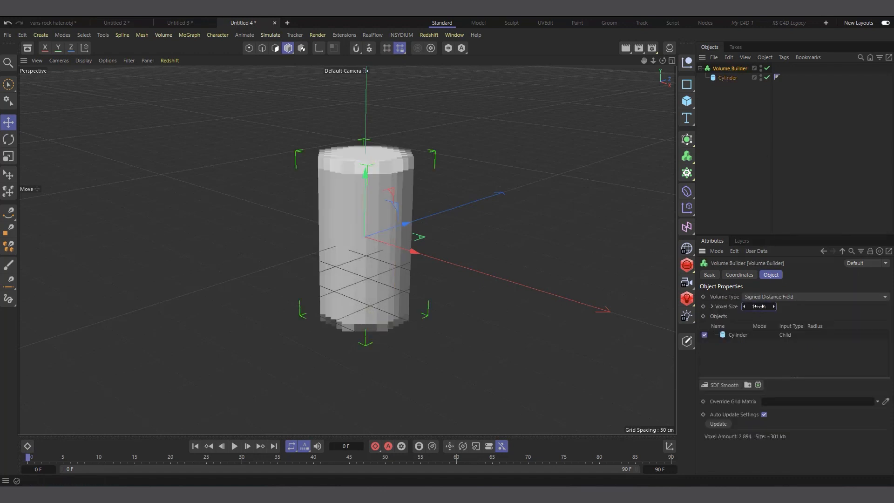
pyautogui.write('2')
pyautogui.press('Return')
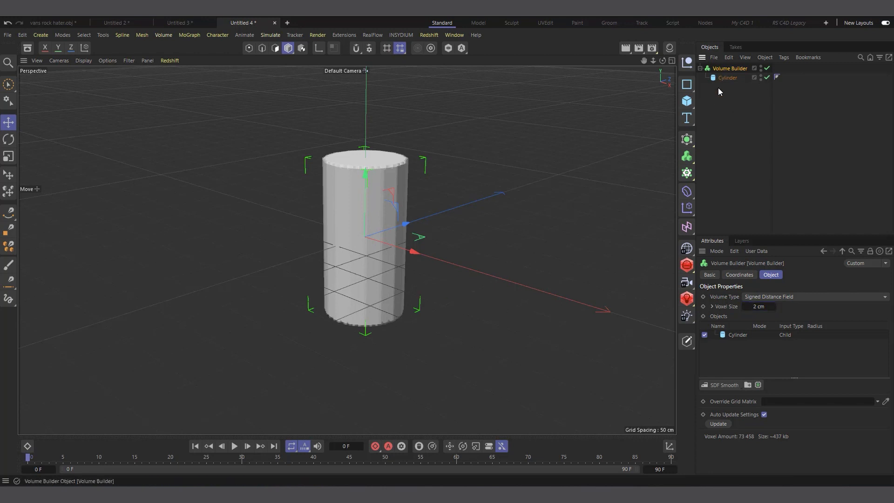
# Step: Add a Volume Mesher and make the Volume Builder its child
pyautogui.click(687, 156)
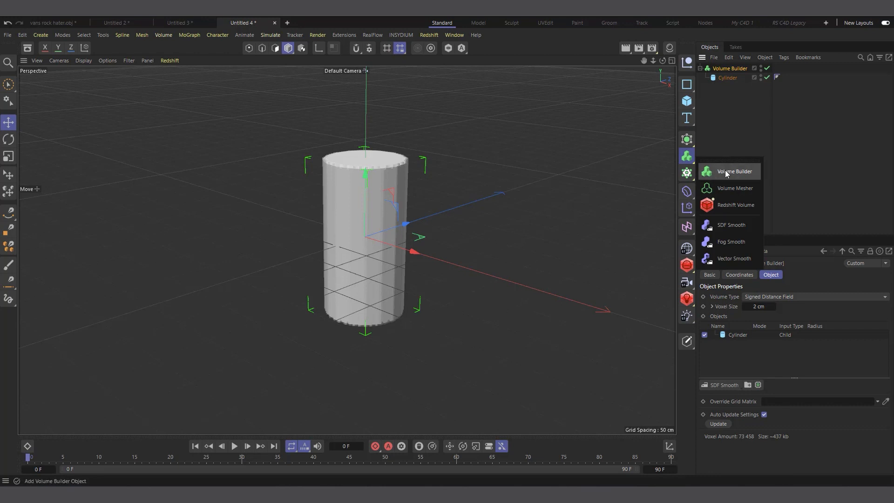
pyautogui.click(734, 188)
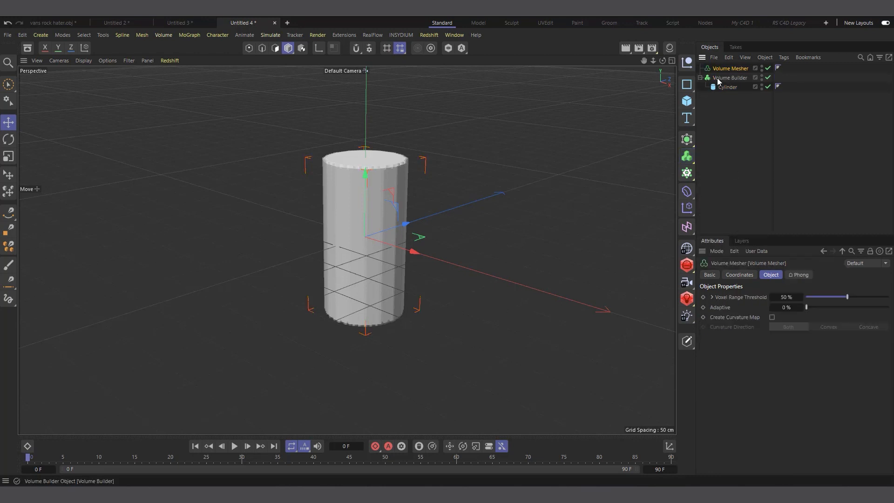
pyautogui.moveTo(727, 78); pyautogui.dragTo(729, 68)
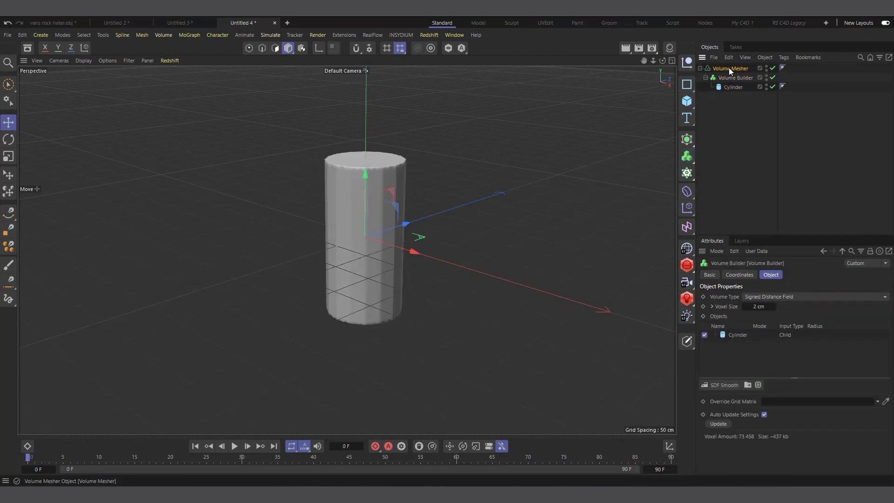
pyautogui.click(729, 68)
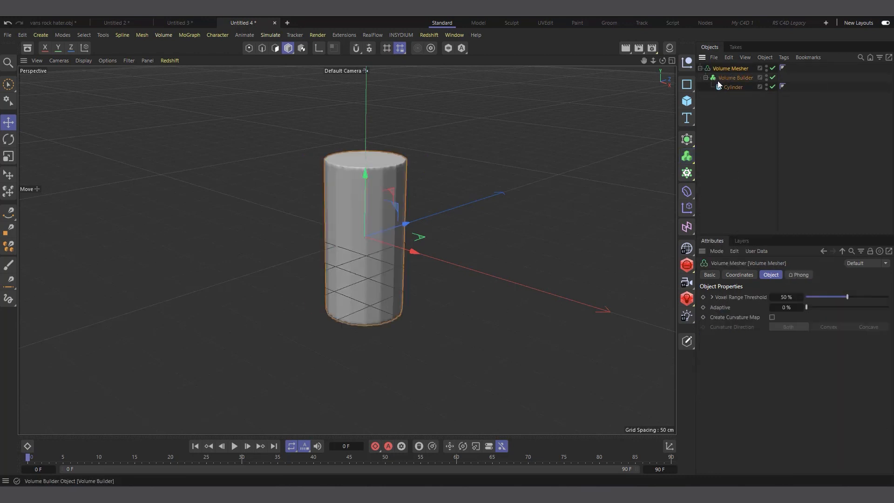
# Step: Add a Linear Field and place it inside the Volume Builder above the Cylinder
pyautogui.click(687, 227)
pyautogui.click(729, 242)
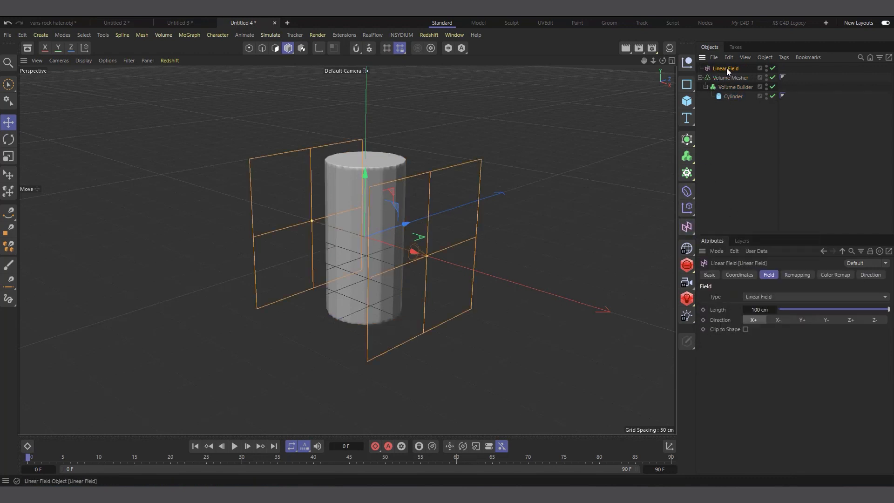
pyautogui.moveTo(730, 68)
pyautogui.mouseDown()
pyautogui.moveTo(730, 94)
pyautogui.moveTo(733, 86)
pyautogui.mouseUp()
# Step: Set the Linear Field's Creation Space in the Volume Builder to Objects Below
pyautogui.click(734, 77)
pyautogui.click(739, 334)
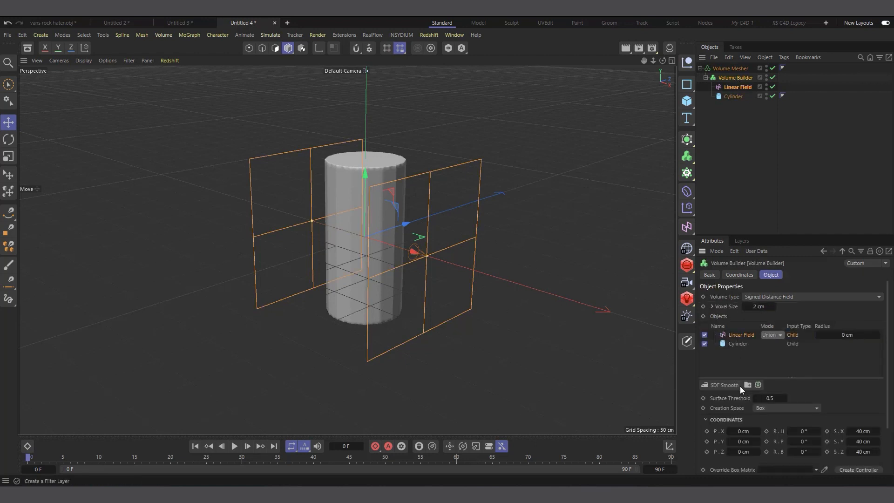
pyautogui.click(770, 409)
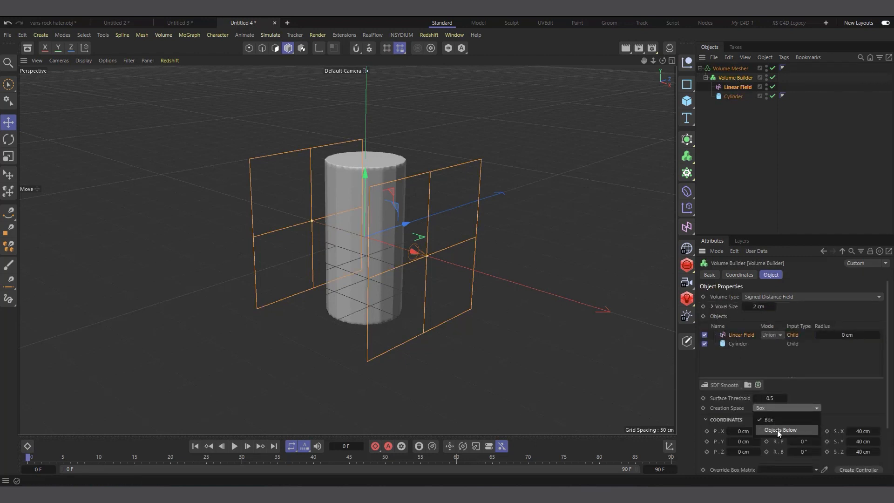
pyautogui.click(778, 430)
pyautogui.moveTo(662, 61); pyautogui.dragTo(633, 46)
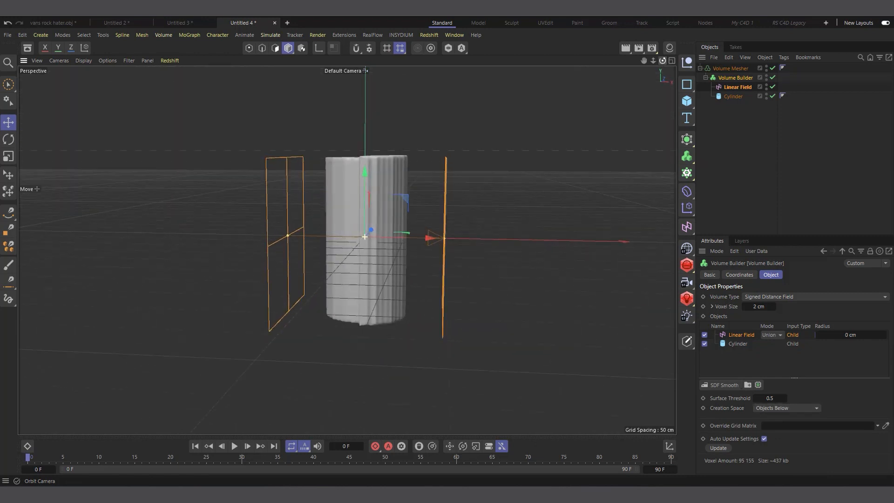
# Step: Set the Linear Field's Direction to Y-
pyautogui.click(736, 88)
pyautogui.click(827, 321)
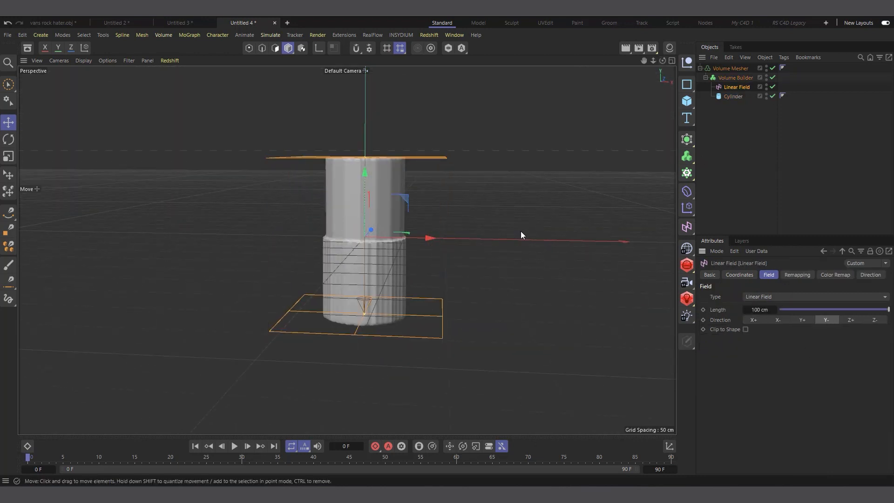
pyautogui.moveTo(662, 60); pyautogui.dragTo(668, 82)
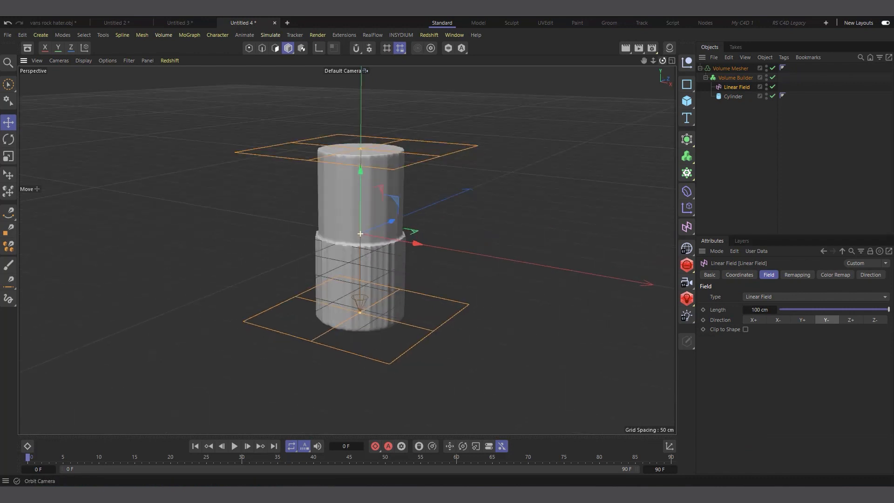
# Step: Set the Linear Field's mode in the Volume Builder to Intersect to cut the cylinder
pyautogui.click(731, 78)
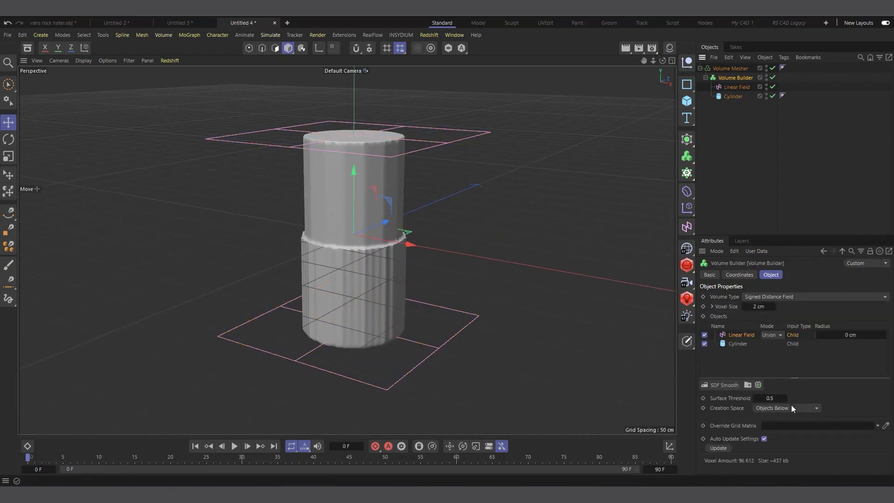
pyautogui.click(768, 336)
pyautogui.click(777, 368)
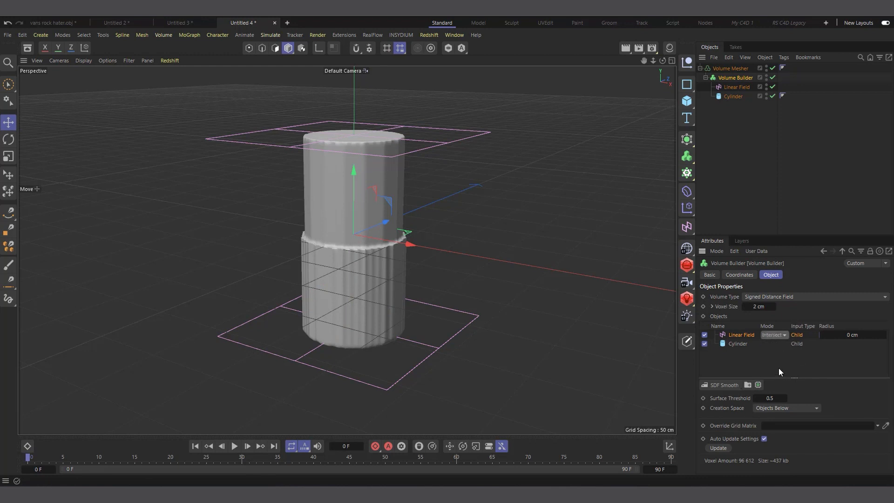
pyautogui.moveTo(663, 61); pyautogui.dragTo(622, 68)
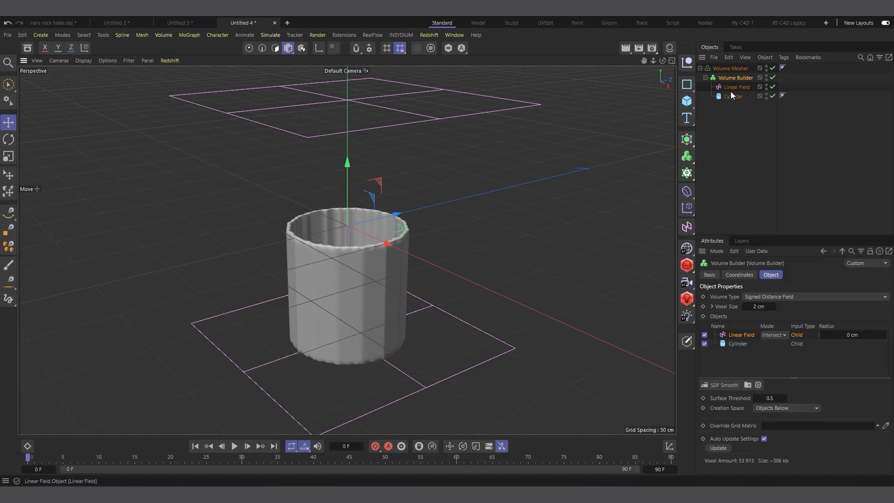
# Step: Lower the Linear Field slightly along the Y axis to shift where the cylinder is cut
pyautogui.click(730, 95)
pyautogui.click(735, 87)
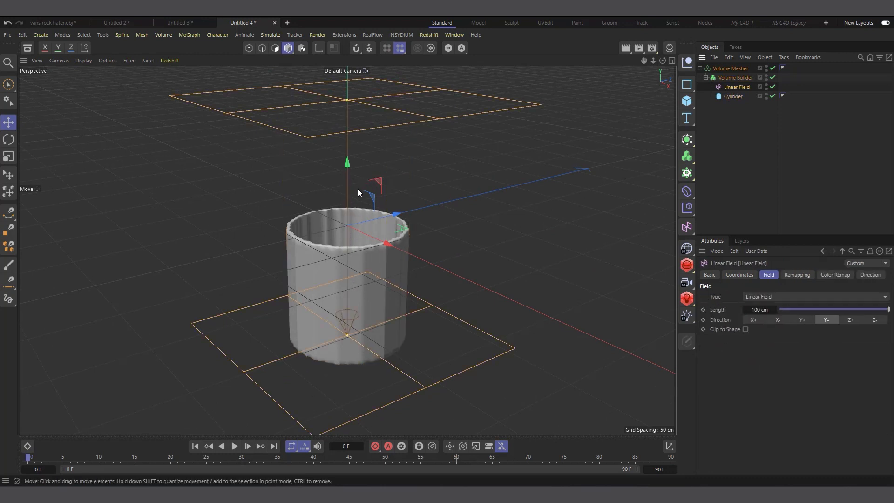
pyautogui.moveTo(344, 163); pyautogui.dragTo(346, 200)
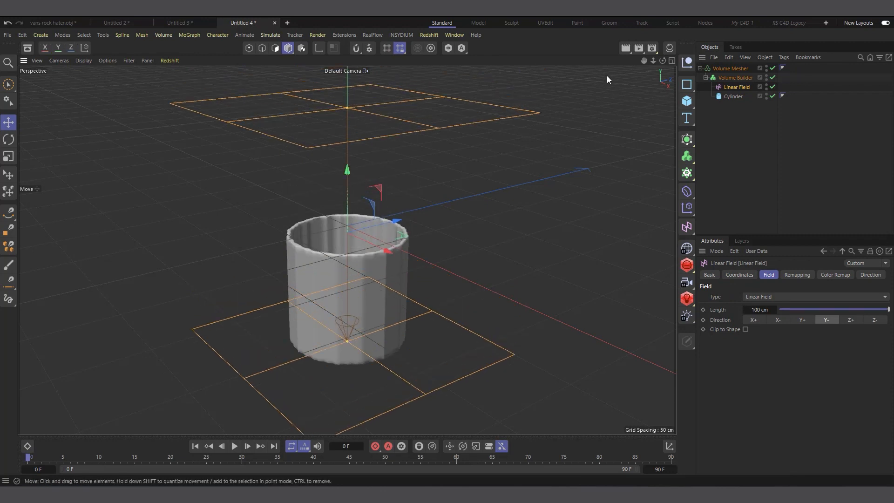
pyautogui.moveTo(663, 61); pyautogui.dragTo(691, 73)
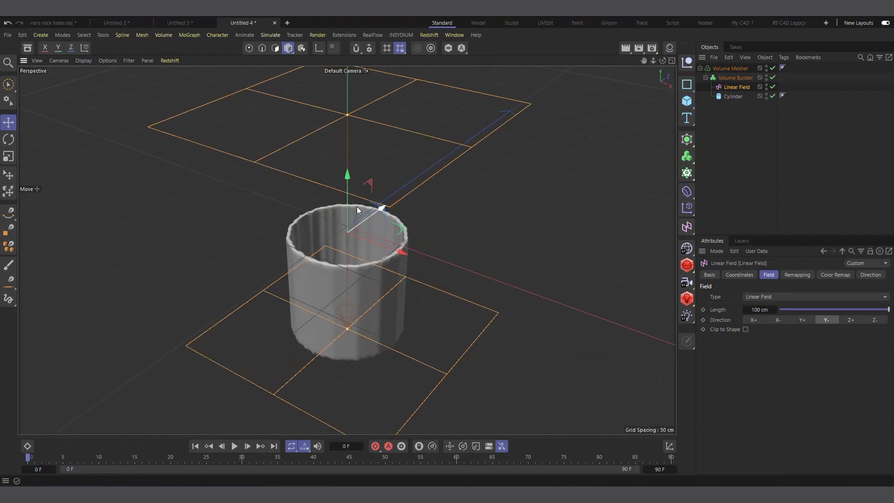
pyautogui.scroll(2, 356, 206)
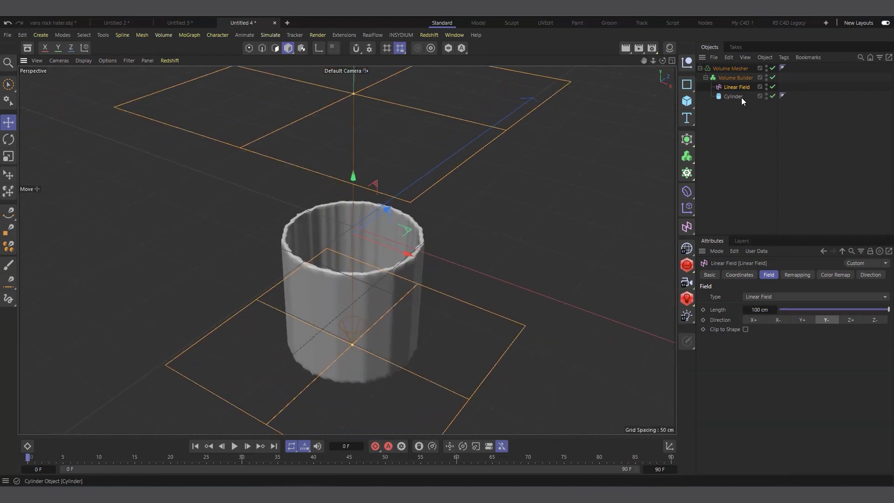
# Step: Change the Volume Builder's Volume Type to Fog and shift the Linear Field slightly along the Y axis
pyautogui.click(728, 77)
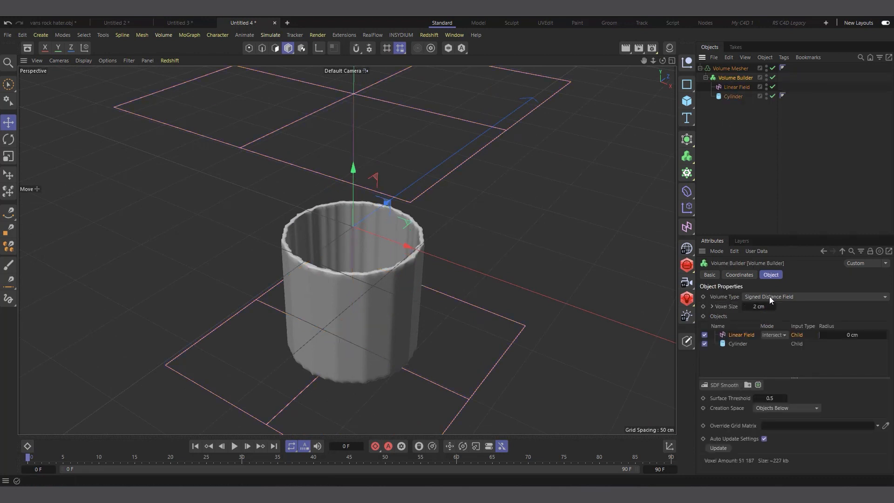
pyautogui.click(794, 296)
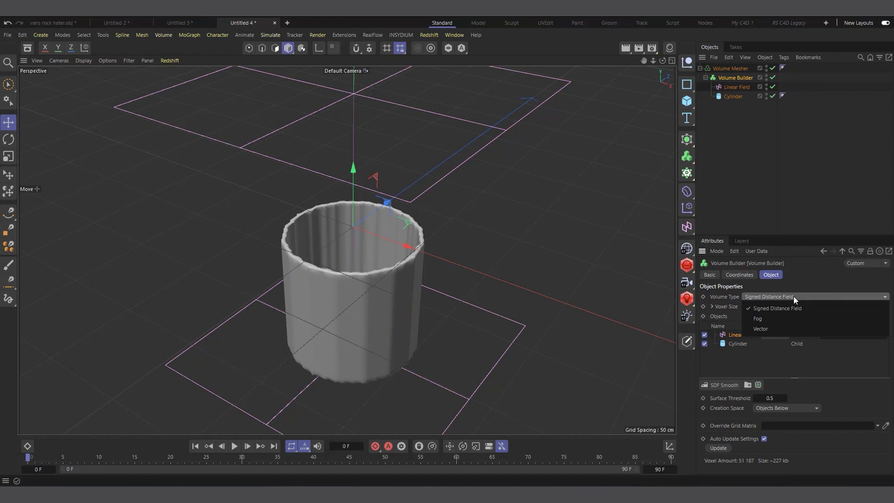
pyautogui.click(775, 318)
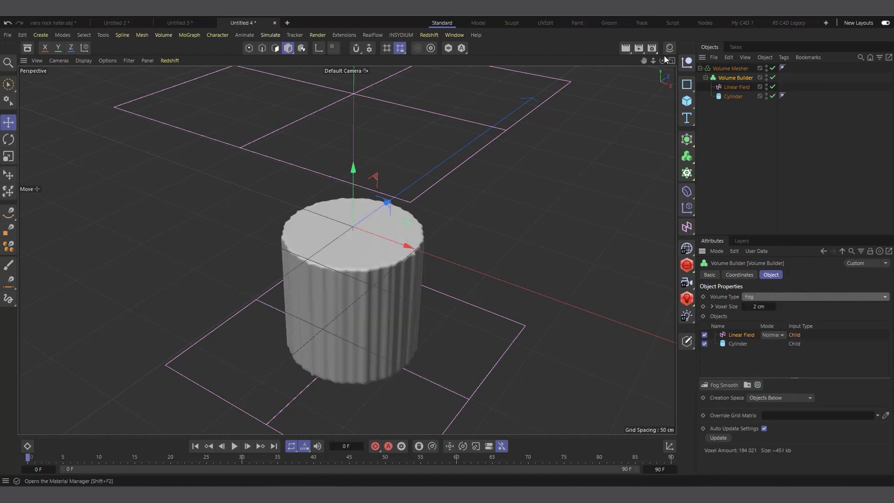
pyautogui.moveTo(662, 61); pyautogui.dragTo(662, 41)
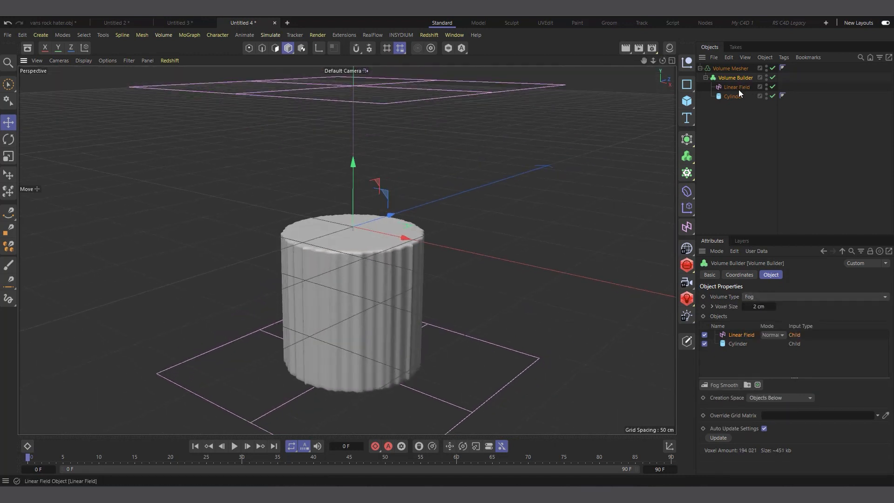
pyautogui.click(735, 87)
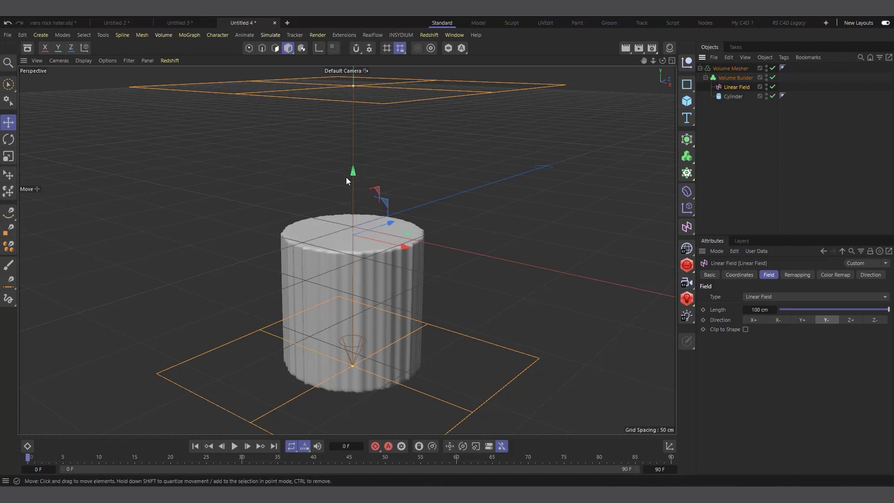
pyautogui.moveTo(346, 177)
pyautogui.mouseDown()
pyautogui.moveTo(357, 162)
pyautogui.moveTo(358, 112)
pyautogui.moveTo(349, 173)
pyautogui.mouseUp()
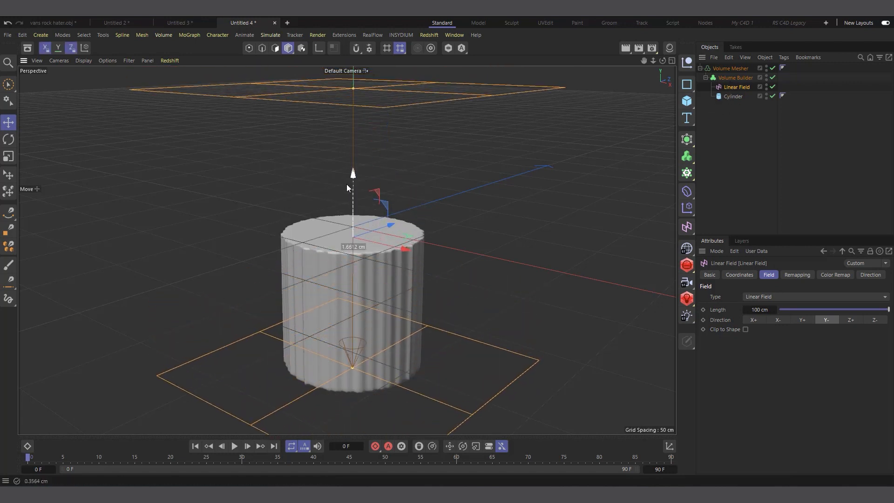
# Step: Add a Group Field inside the Volume Builder and move the Linear Field out of the hierarchy
pyautogui.click(687, 227)
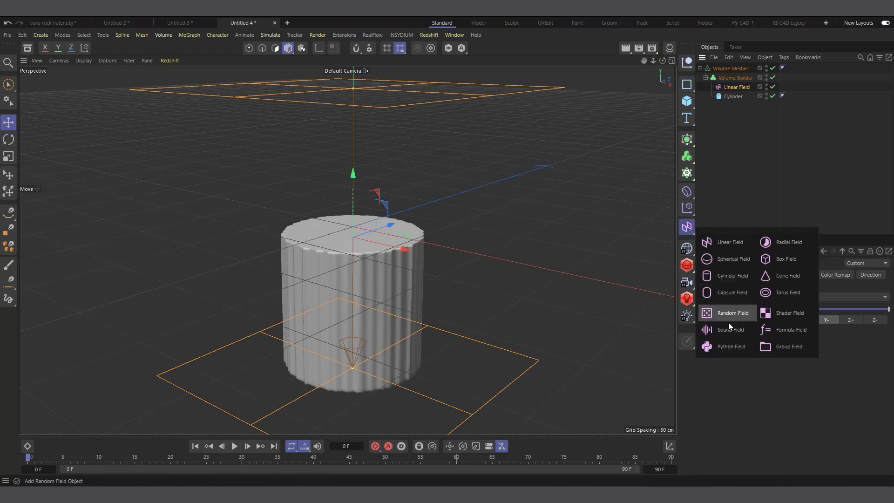
pyautogui.click(791, 345)
pyautogui.moveTo(738, 90); pyautogui.dragTo(741, 203)
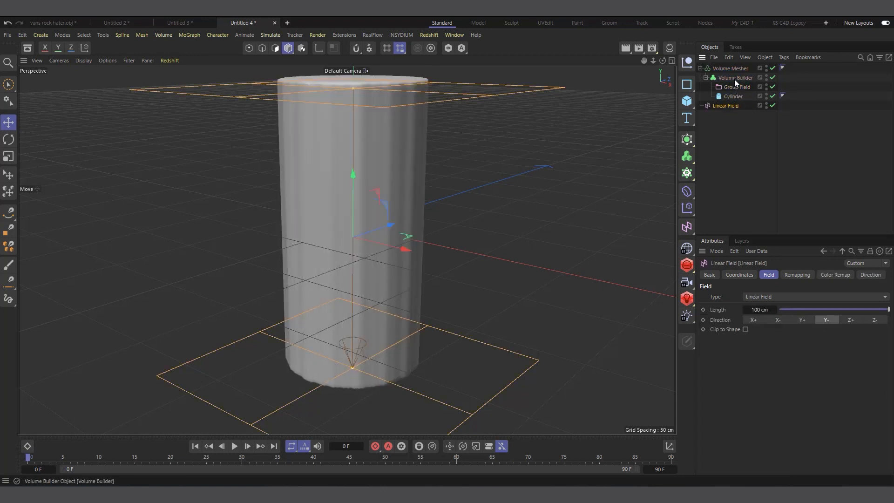
# Step: Set the Group Field's Creation Space to Objects Below with its mode at Normal in the Volume Builder
pyautogui.click(734, 78)
pyautogui.click(742, 335)
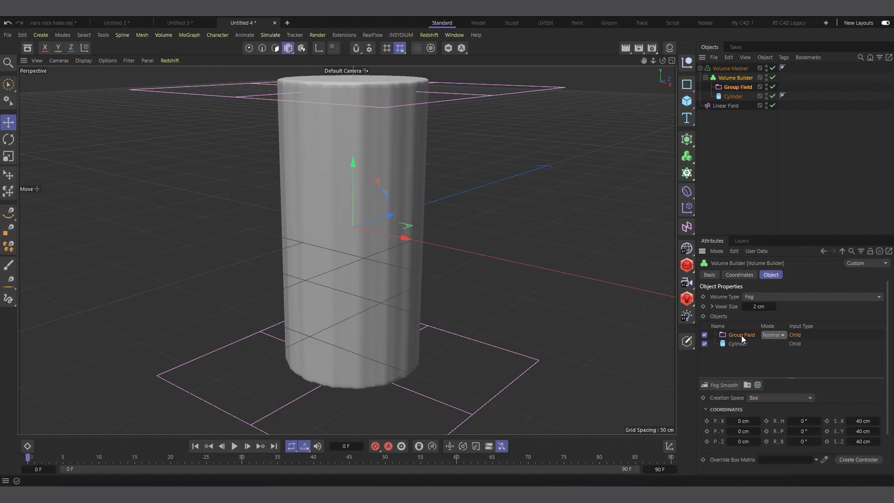
pyautogui.click(760, 398)
pyautogui.click(776, 419)
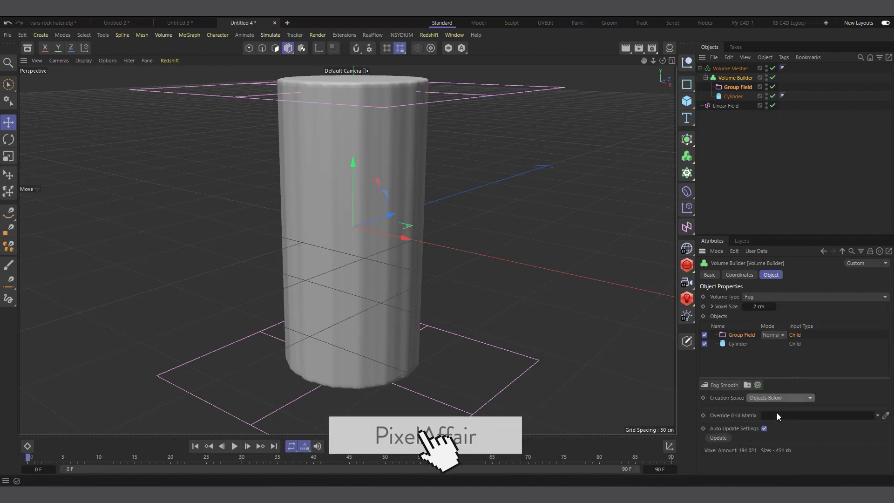
pyautogui.click(772, 335)
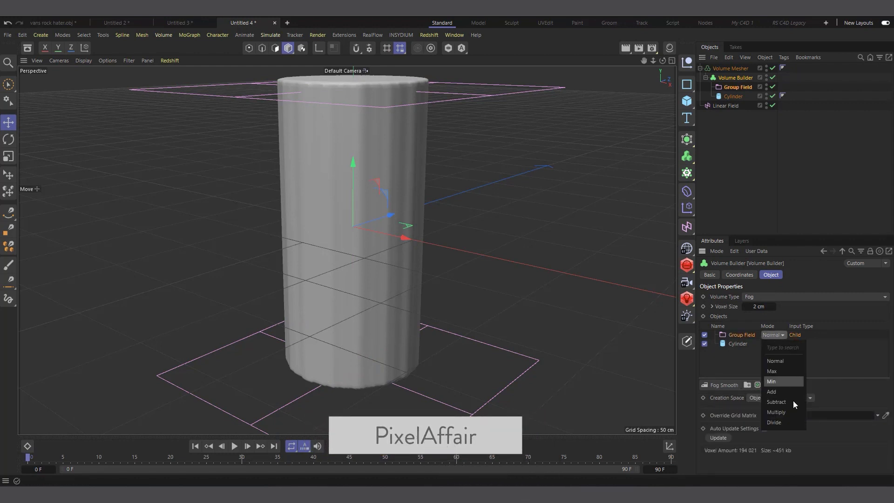
pyautogui.click(781, 362)
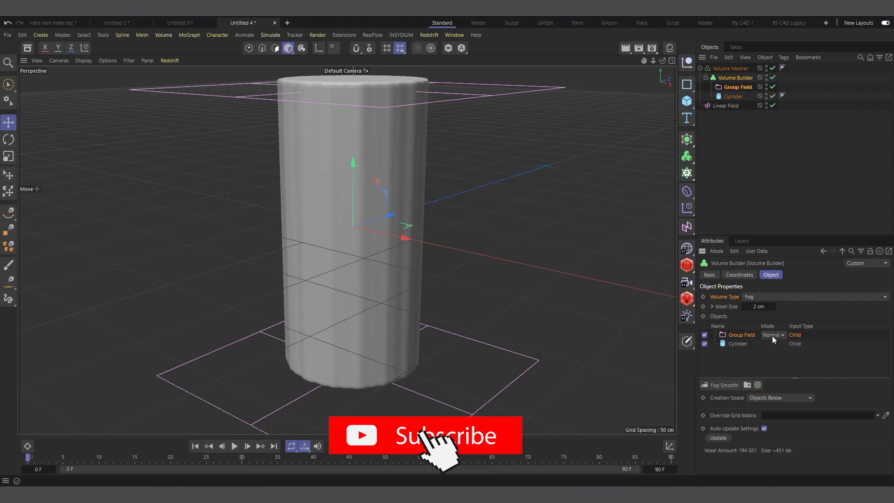
# Step: Add the Linear Field to the Group Field's layers and create a Random Field above it with Overlay blending
pyautogui.click(737, 88)
pyautogui.moveTo(716, 106); pyautogui.dragTo(725, 345)
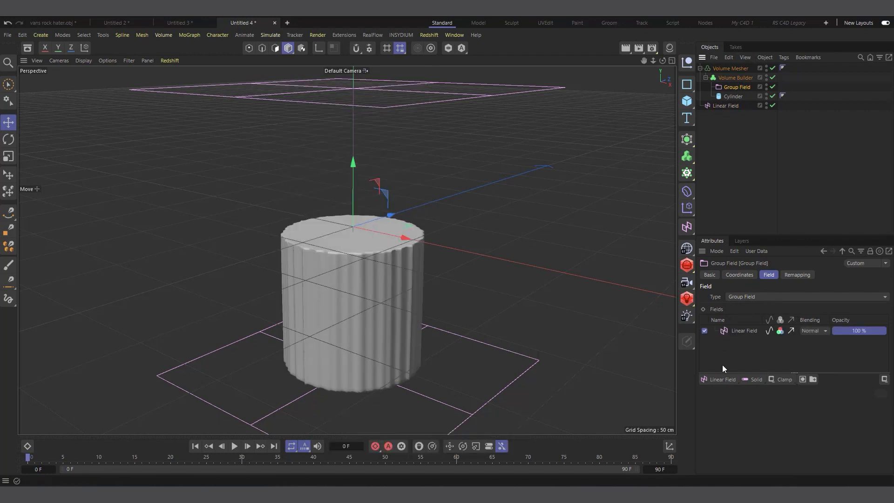
pyautogui.click(726, 379)
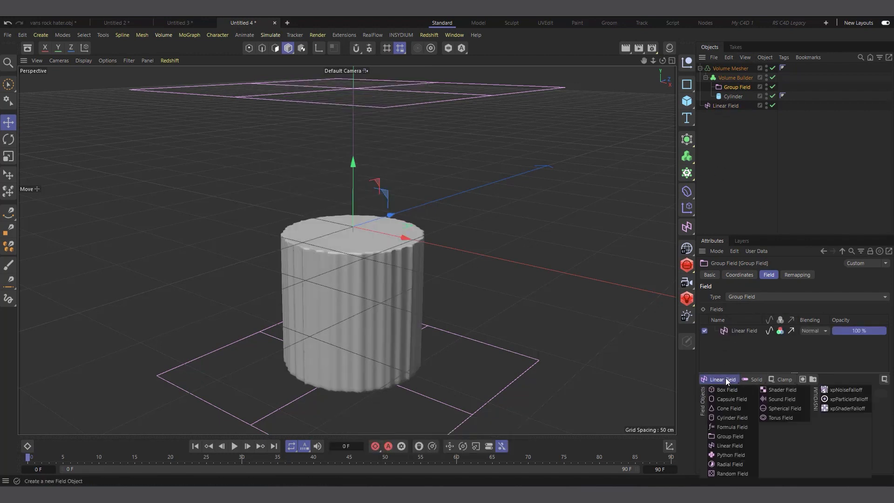
pyautogui.click(731, 472)
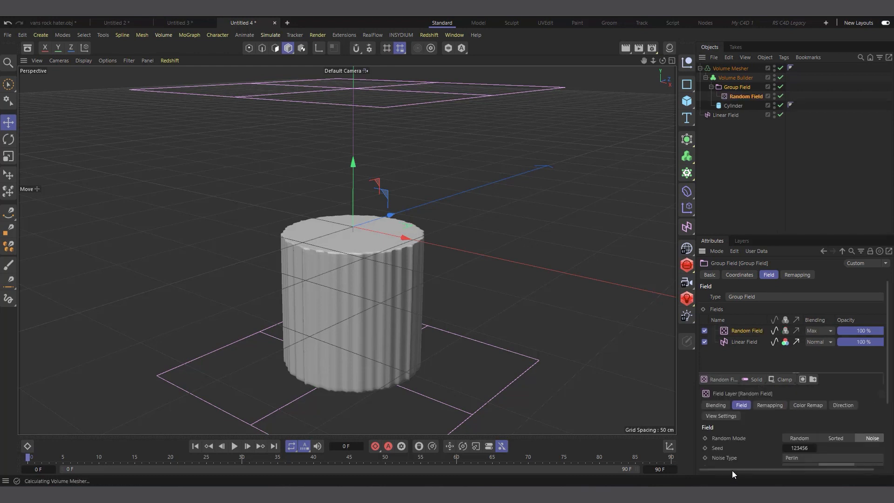
pyautogui.click(814, 329)
pyautogui.click(826, 405)
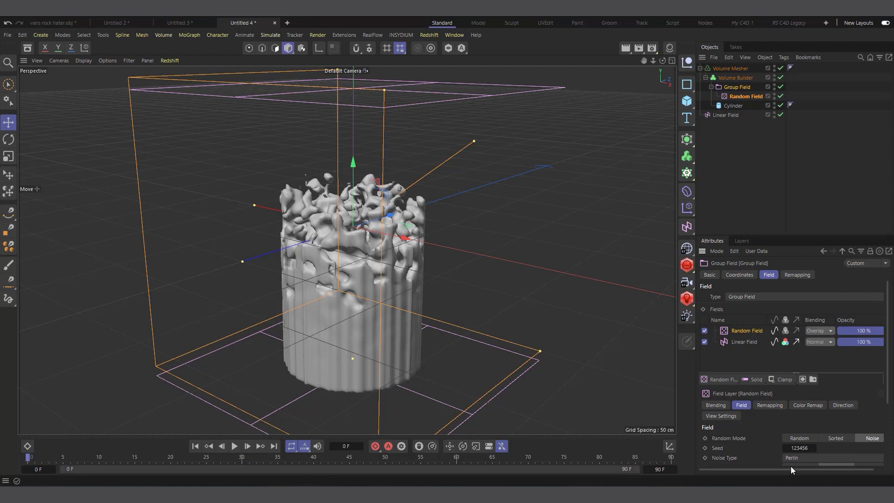
# Step: Enlarge the Random Field's noise pattern by setting its Scale to 300 % in the Group Field's layer settings
pyautogui.scroll(-4, 753, 446)
pyautogui.doubleClick(799, 384)
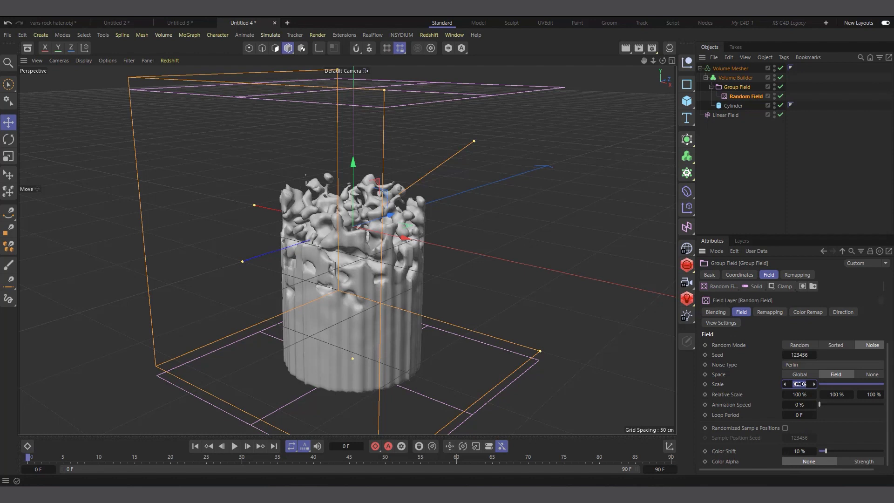
pyautogui.write('200')
pyautogui.press('Return')
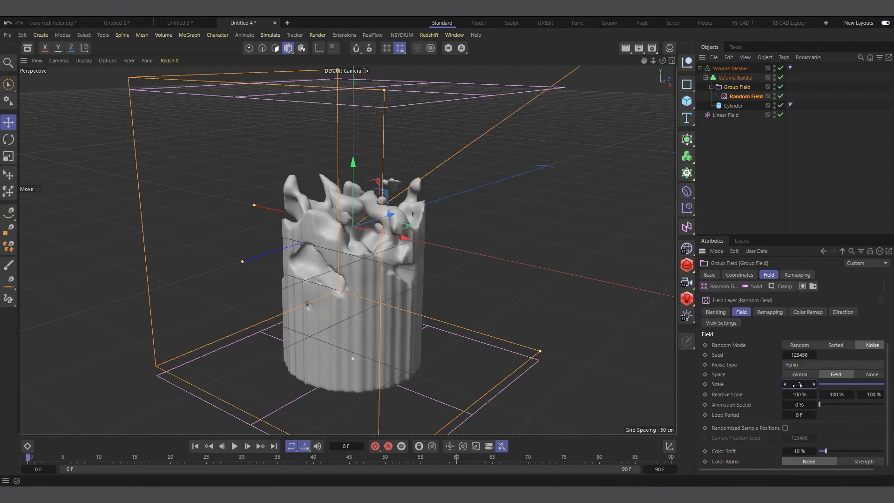
pyautogui.press('Return')
# Step: Set the Random Field's Animation Speed to 100 % and play the timeline briefly to preview the moving noise
pyautogui.moveTo(820, 405); pyautogui.dragTo(880, 395)
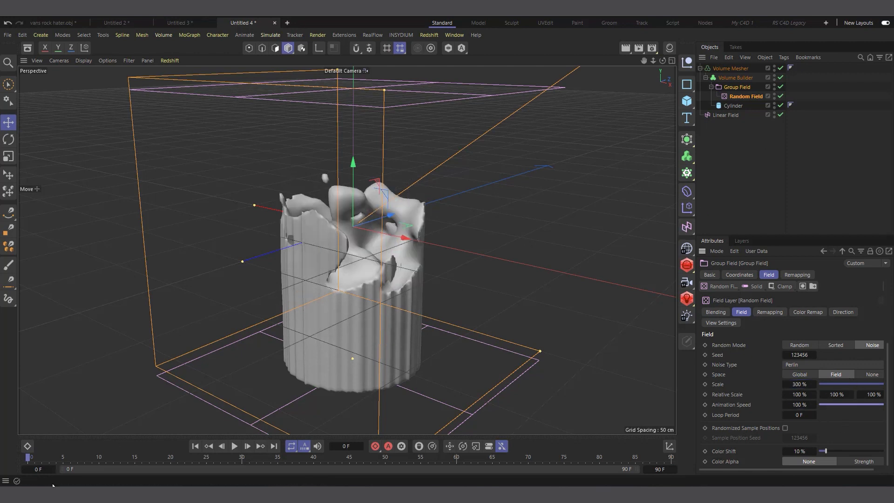
pyautogui.click(235, 446)
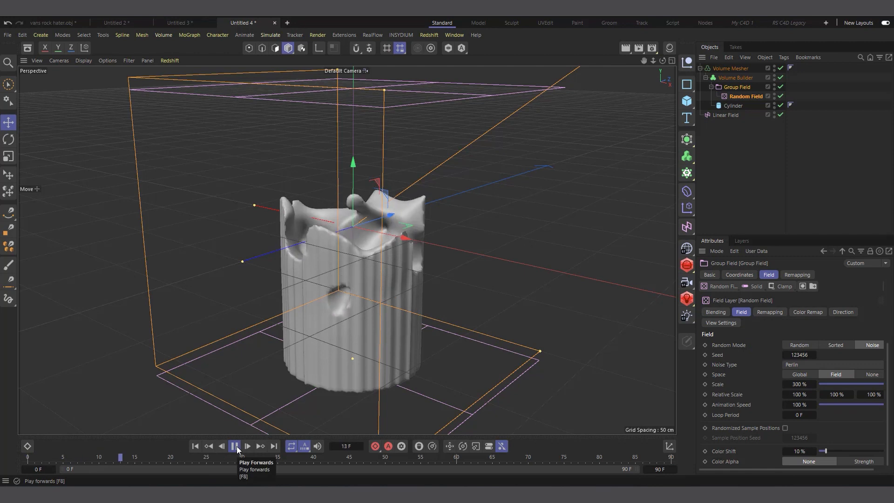
pyautogui.click(237, 446)
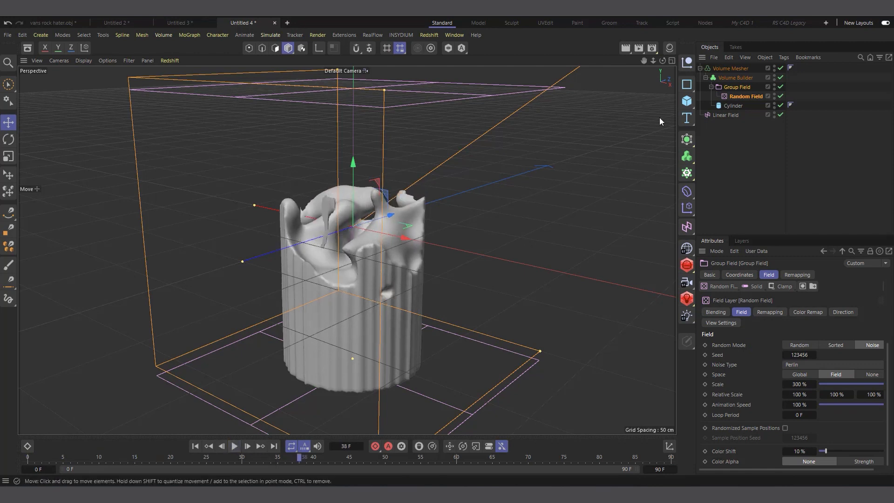
# Step: Move the Linear Field upward along the Y axis to reveal more of the cylinder
pyautogui.click(725, 115)
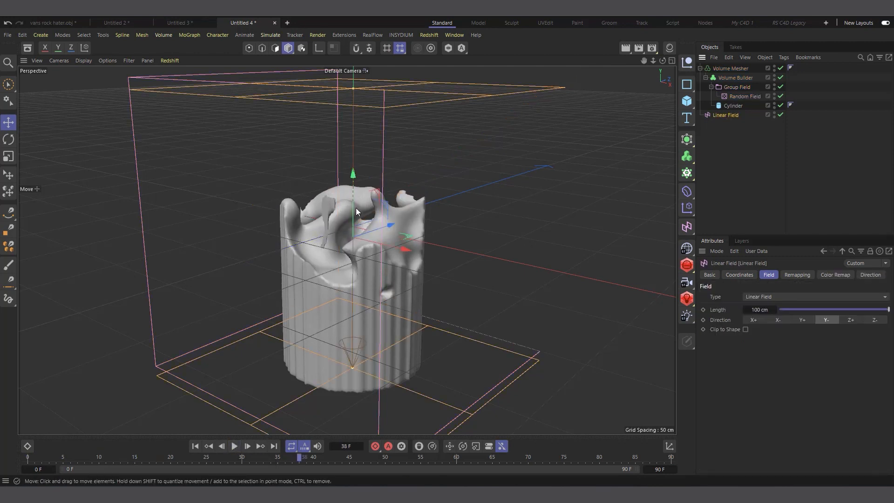
pyautogui.moveTo(356, 210); pyautogui.dragTo(323, 132)
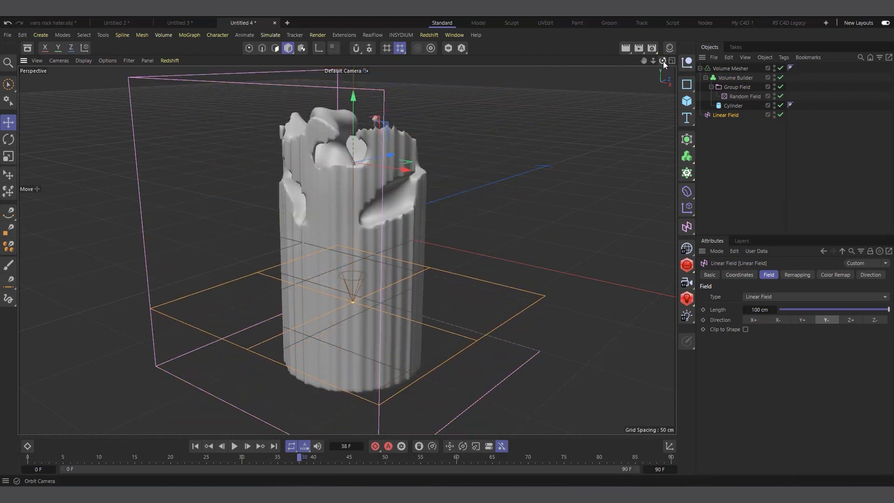
pyautogui.moveTo(664, 64)
pyautogui.mouseDown()
pyautogui.moveTo(666, 88)
pyautogui.moveTo(652, 63)
pyautogui.moveTo(661, 63)
pyautogui.mouseUp()
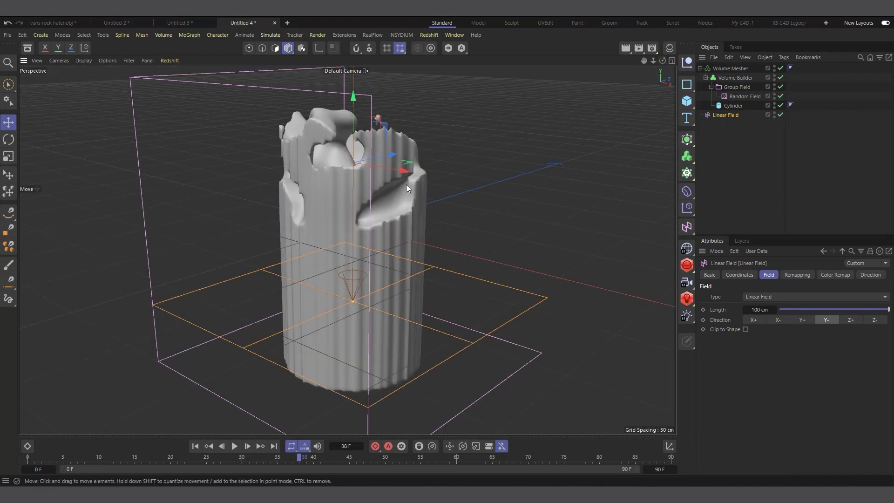